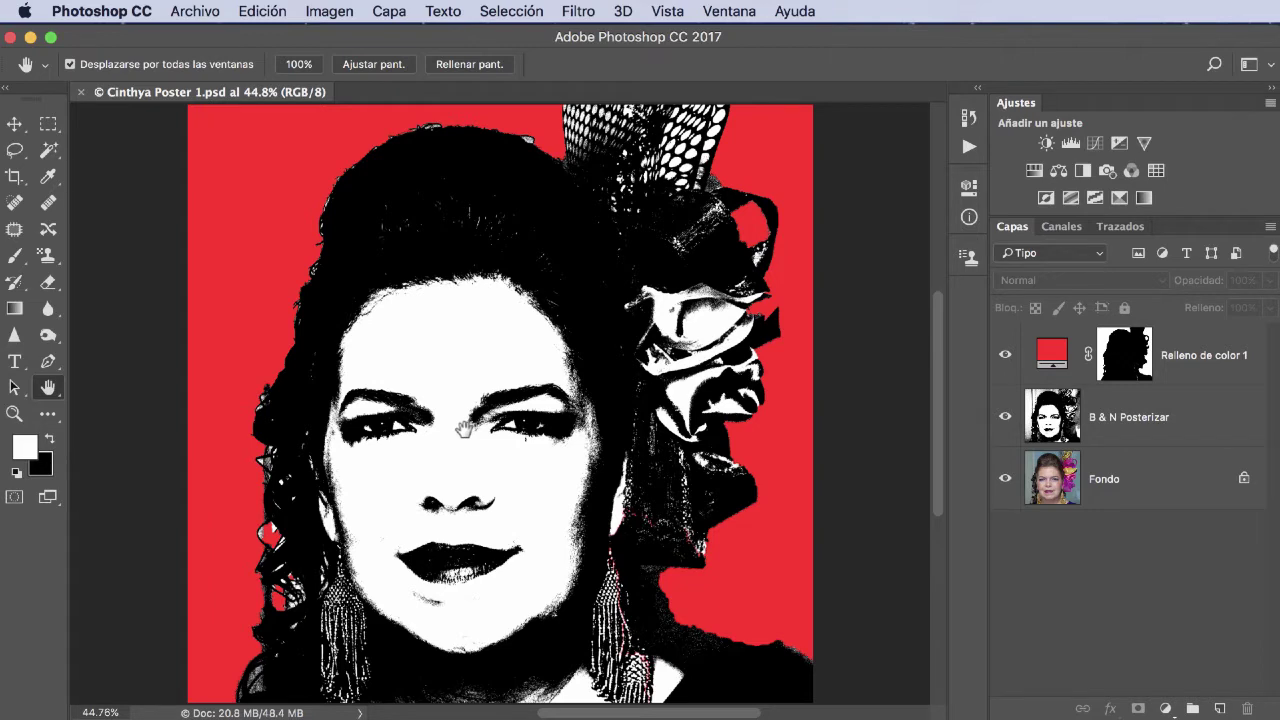
Hide the red fill and posterize layers to compare with the original colour photo, then show both again.
left_click(1005, 357)
left_click(1005, 417)
left_click(1005, 417)
left_click(1005, 355)
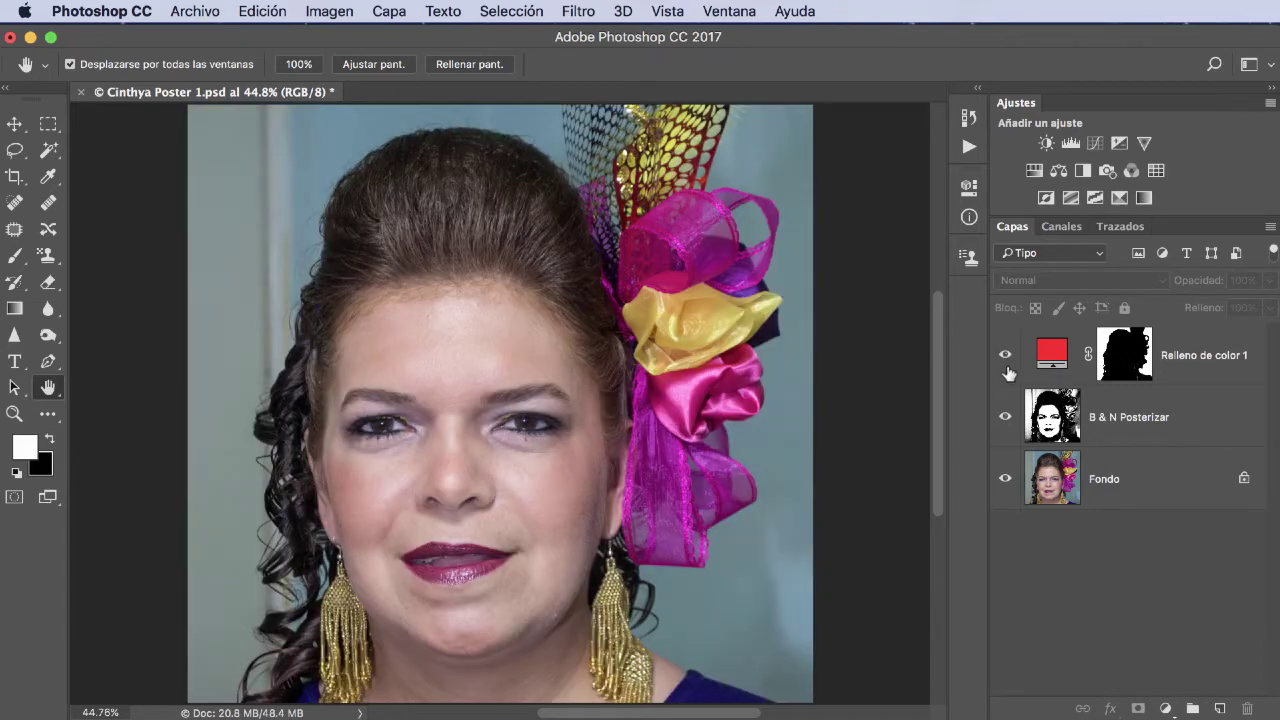
left_click(1006, 357)
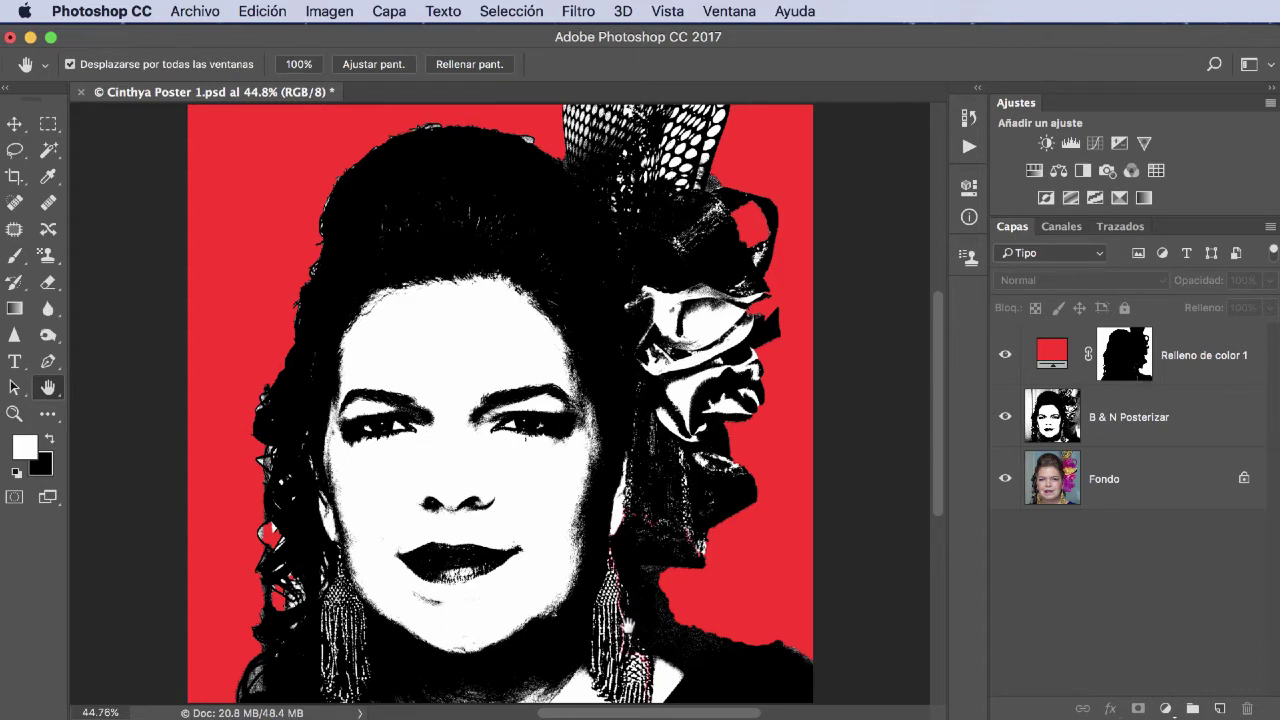
left_click_drag(630, 639, 637, 652)
scroll(637, 652, "down", 2)
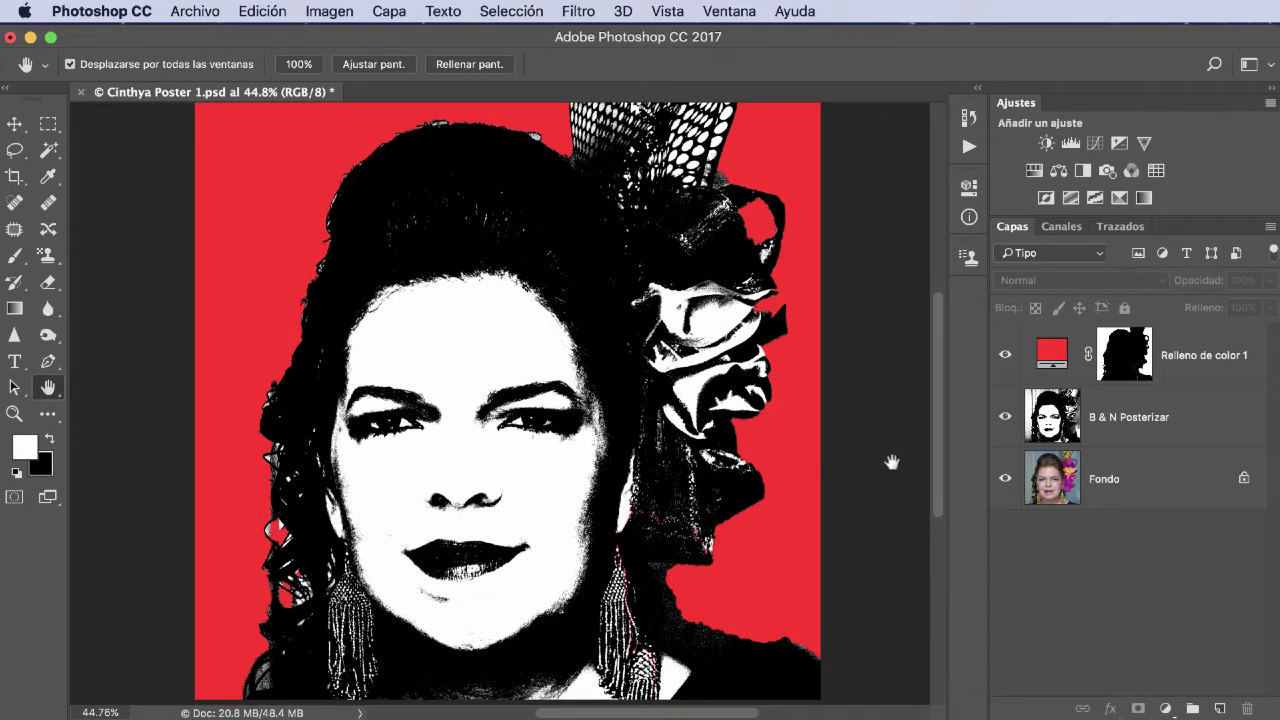
Target the red fill mask, take the Brush with black as foreground, then switch to the Magic Wand.
left_click(1118, 366)
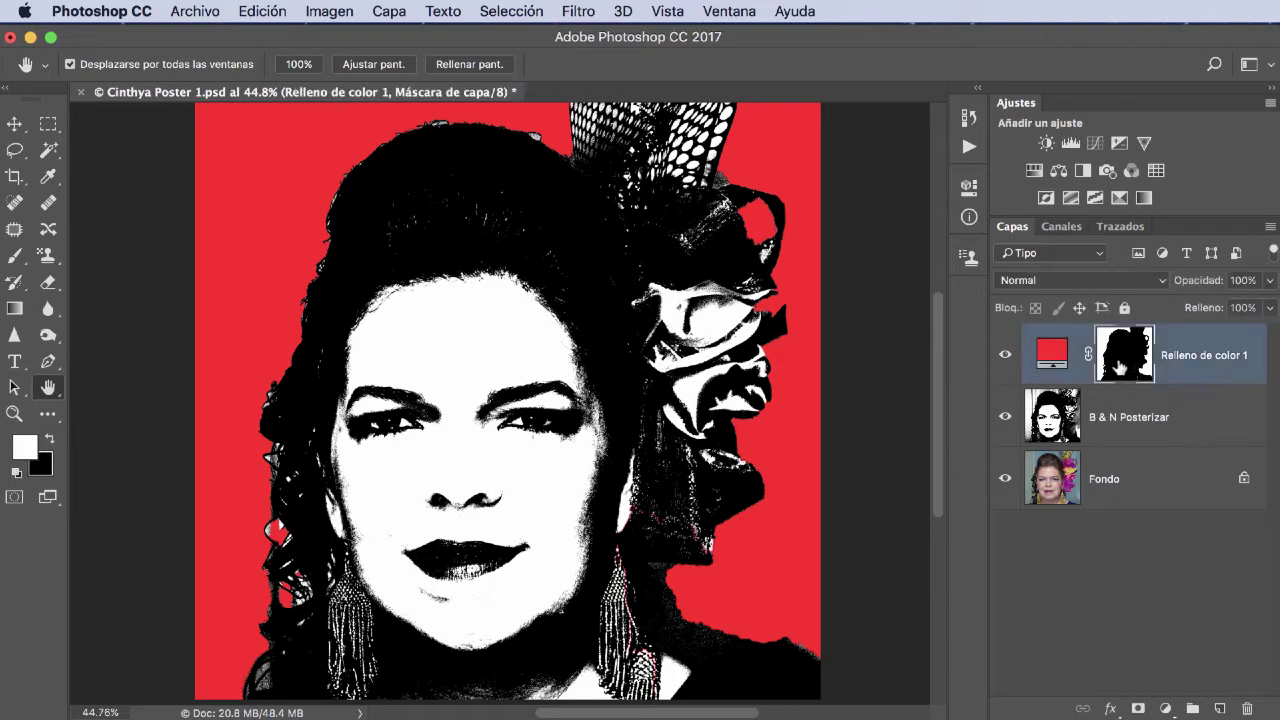
key("b")
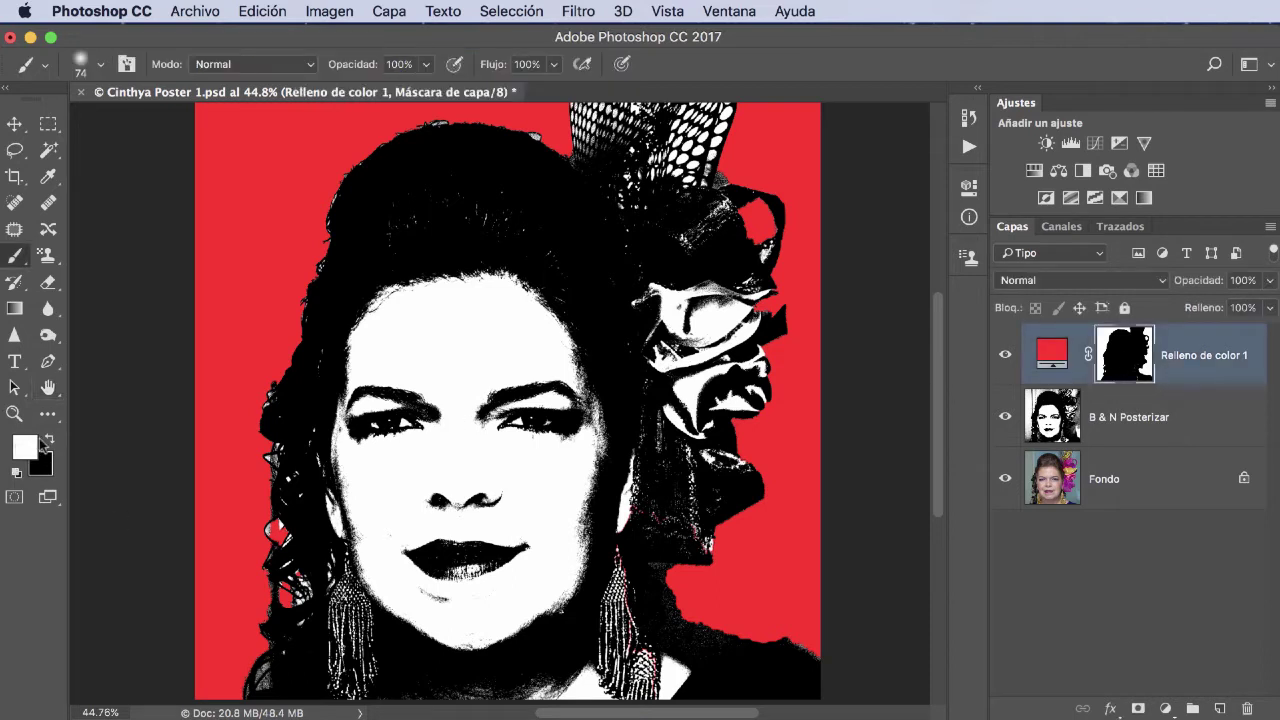
left_click(49, 438)
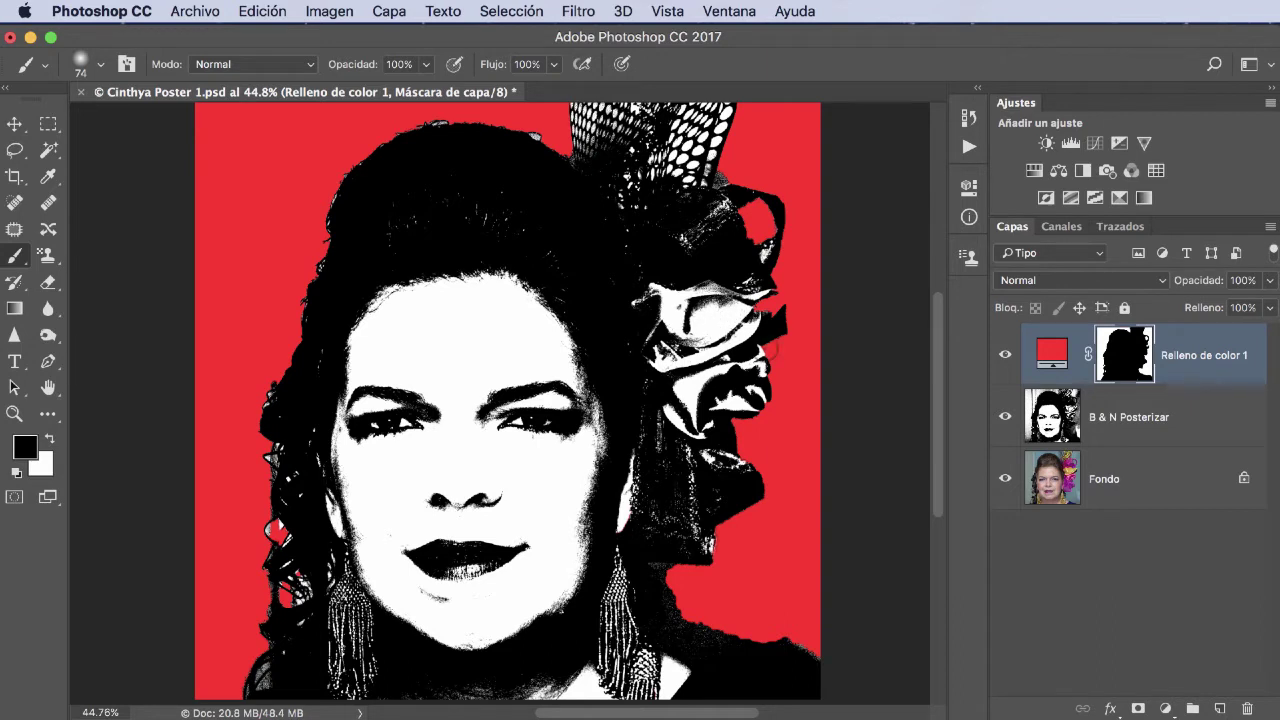
key("w")
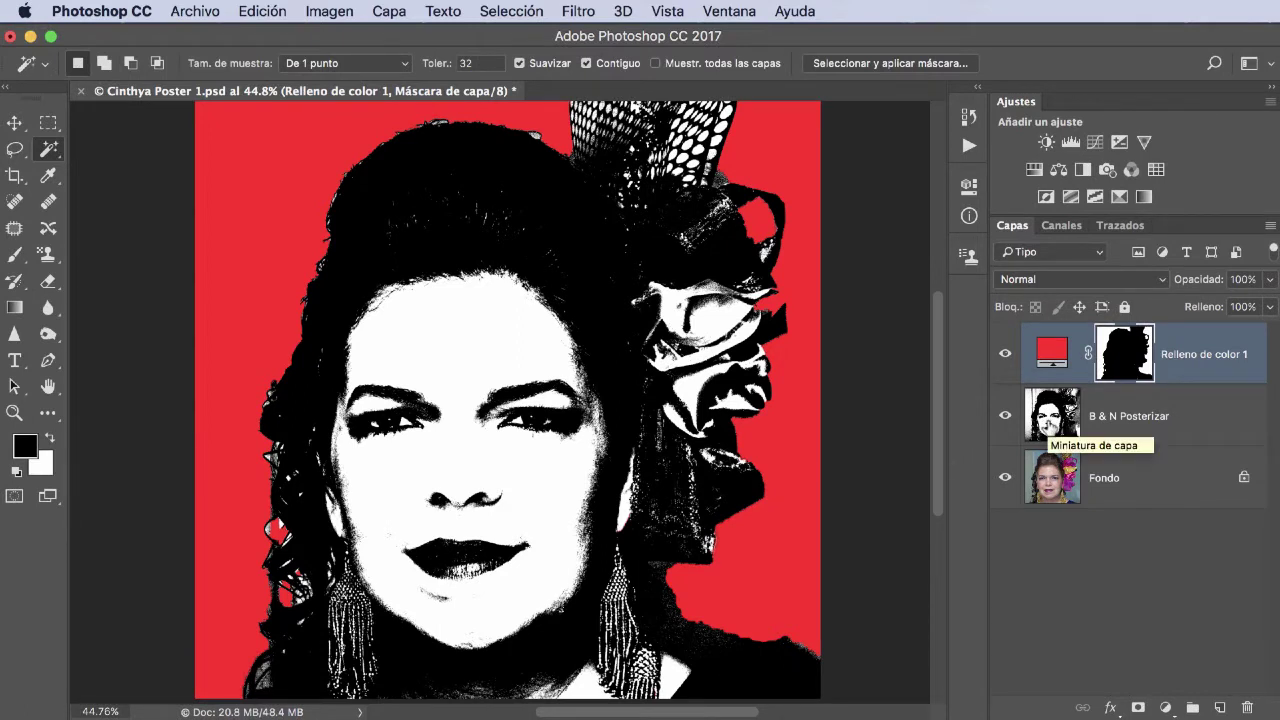
Select the B & N Posterizar layer and choose Herramienta Varita mágica from the wand tool group.
left_click(1050, 424)
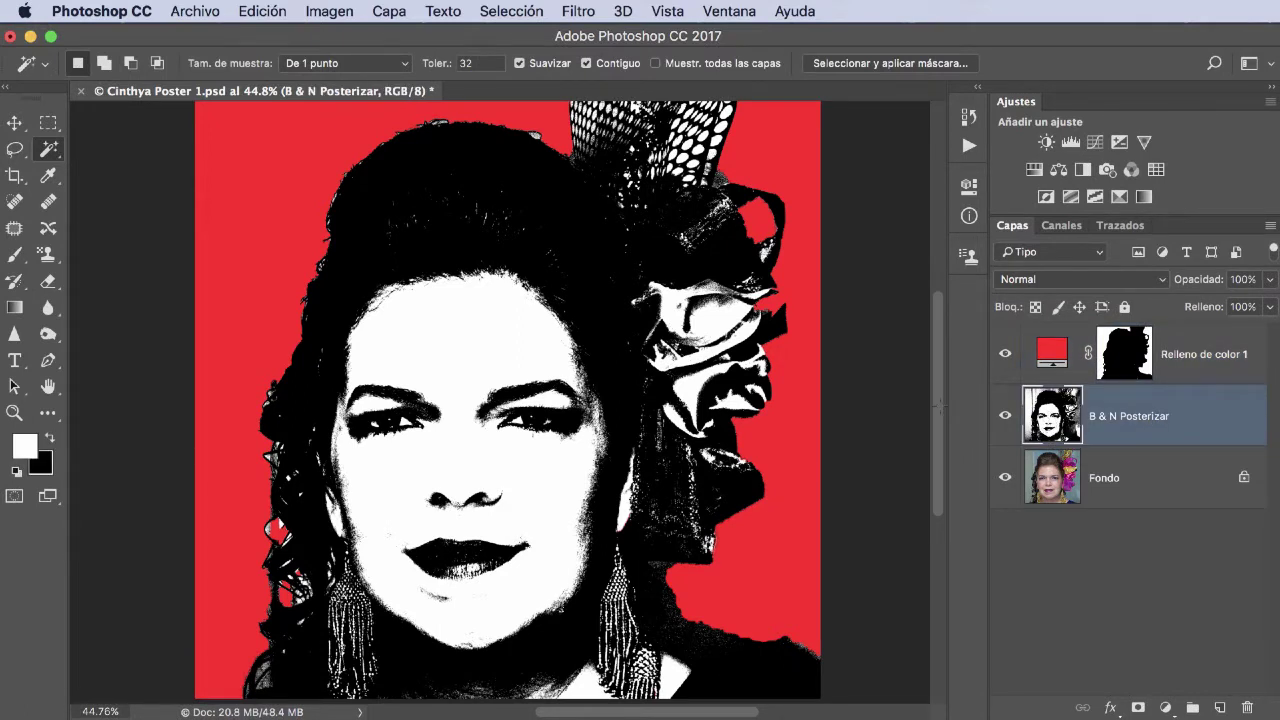
right_click(54, 156)
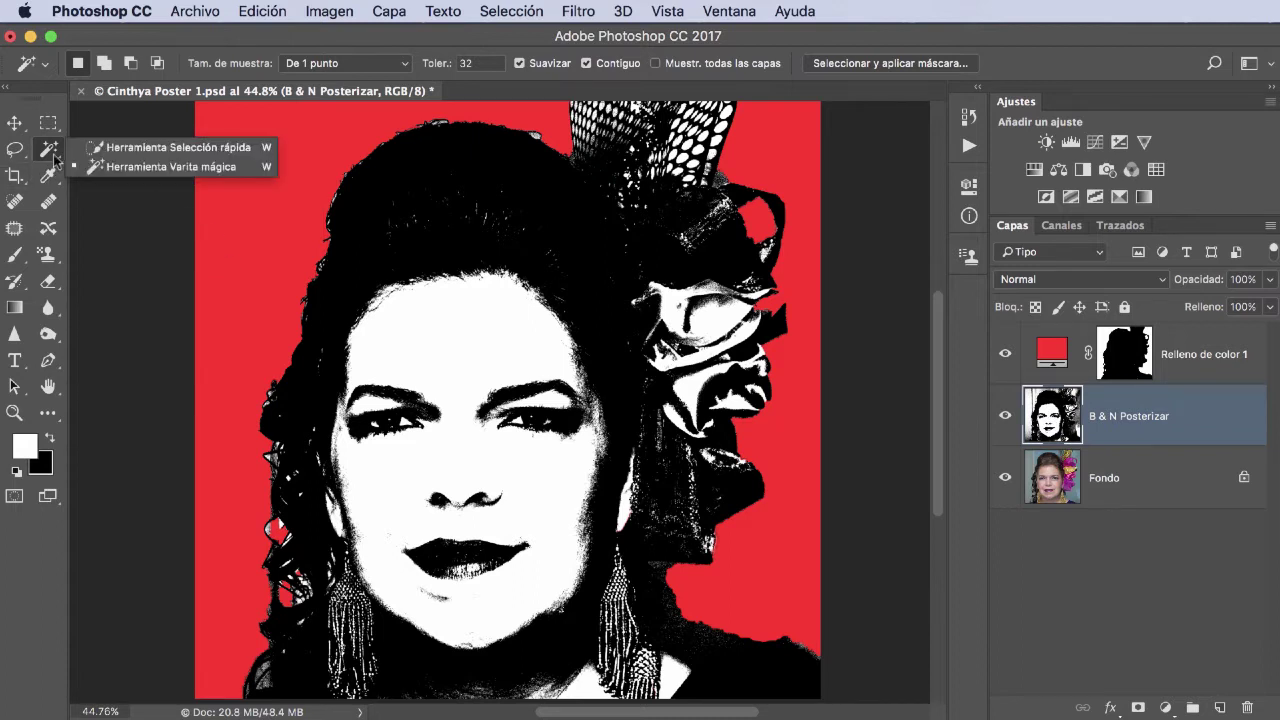
left_click(160, 168)
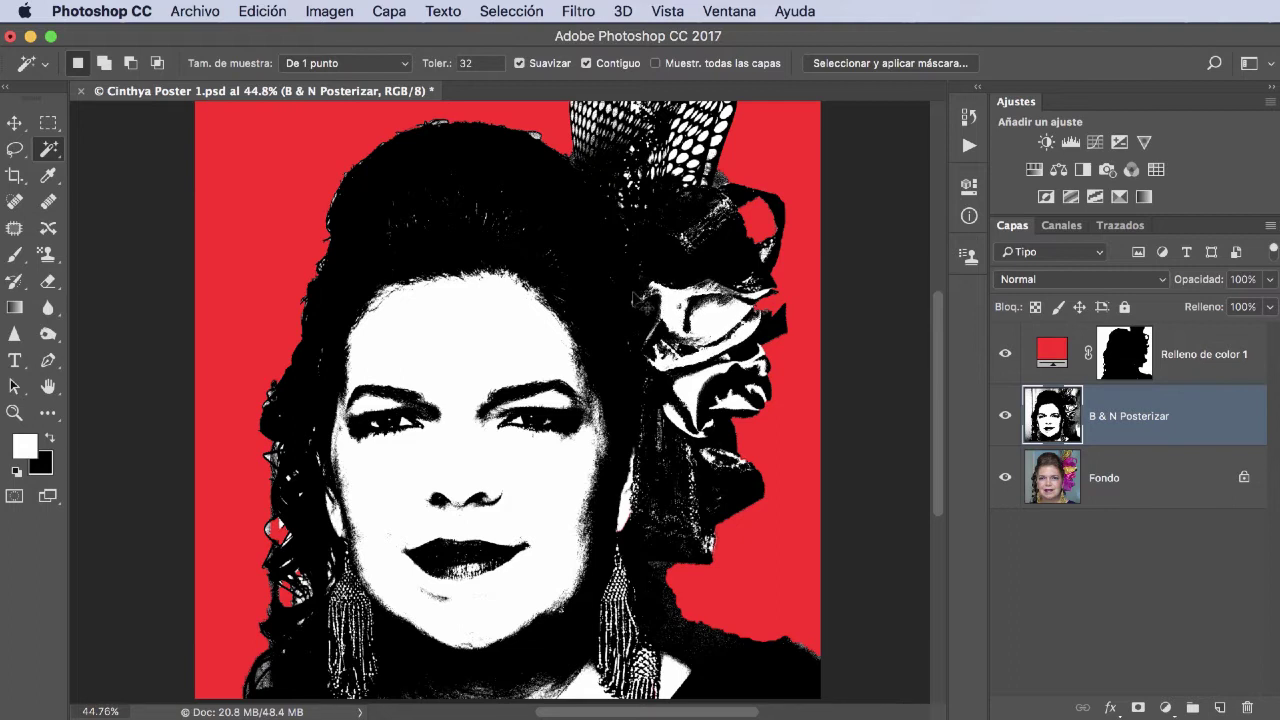
Zoom to 100% on the flower decoration with Shift held for Add to selection.
key("ctrl+plus")
key("ctrl+plus")
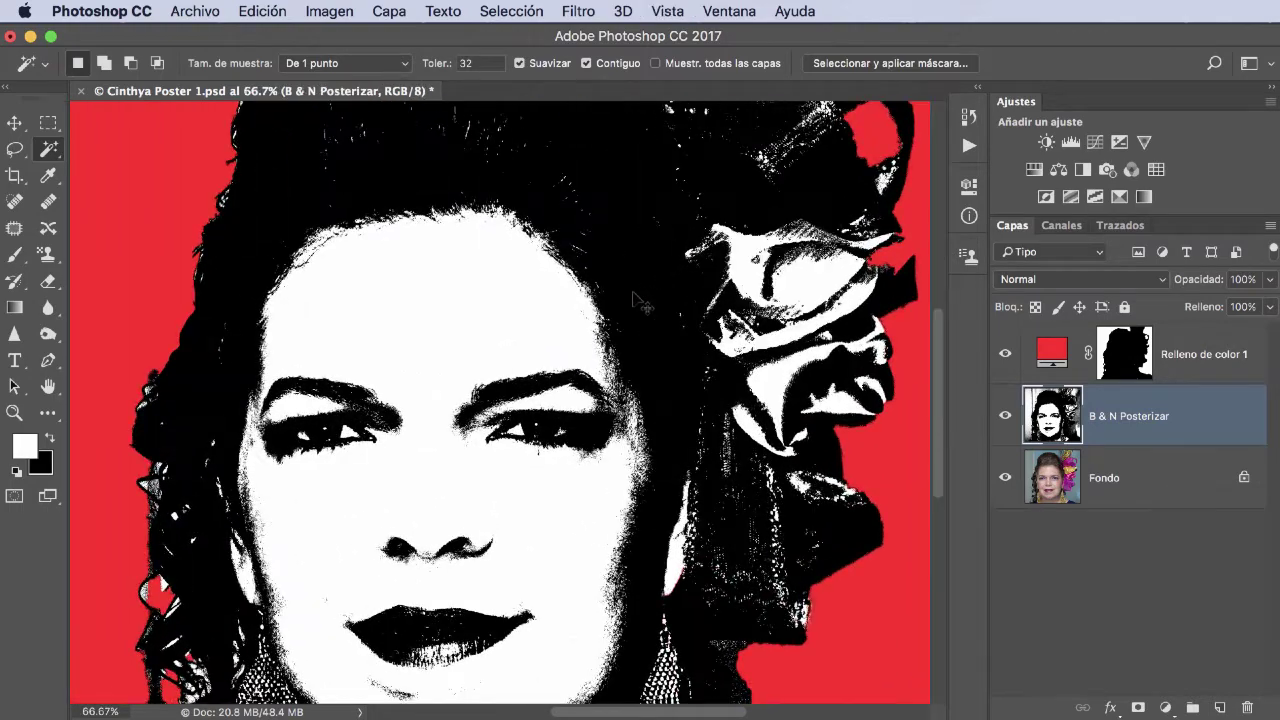
key("ctrl+plus")
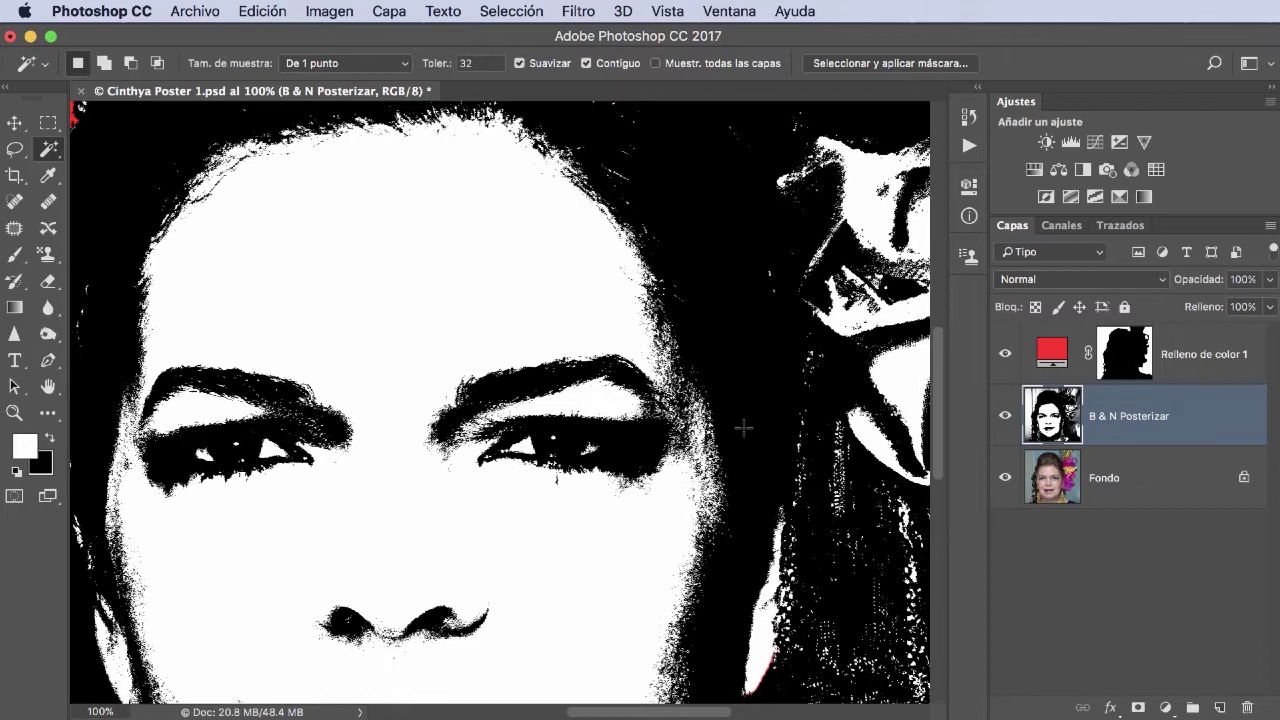
left_click_drag(703, 424, 460, 415)
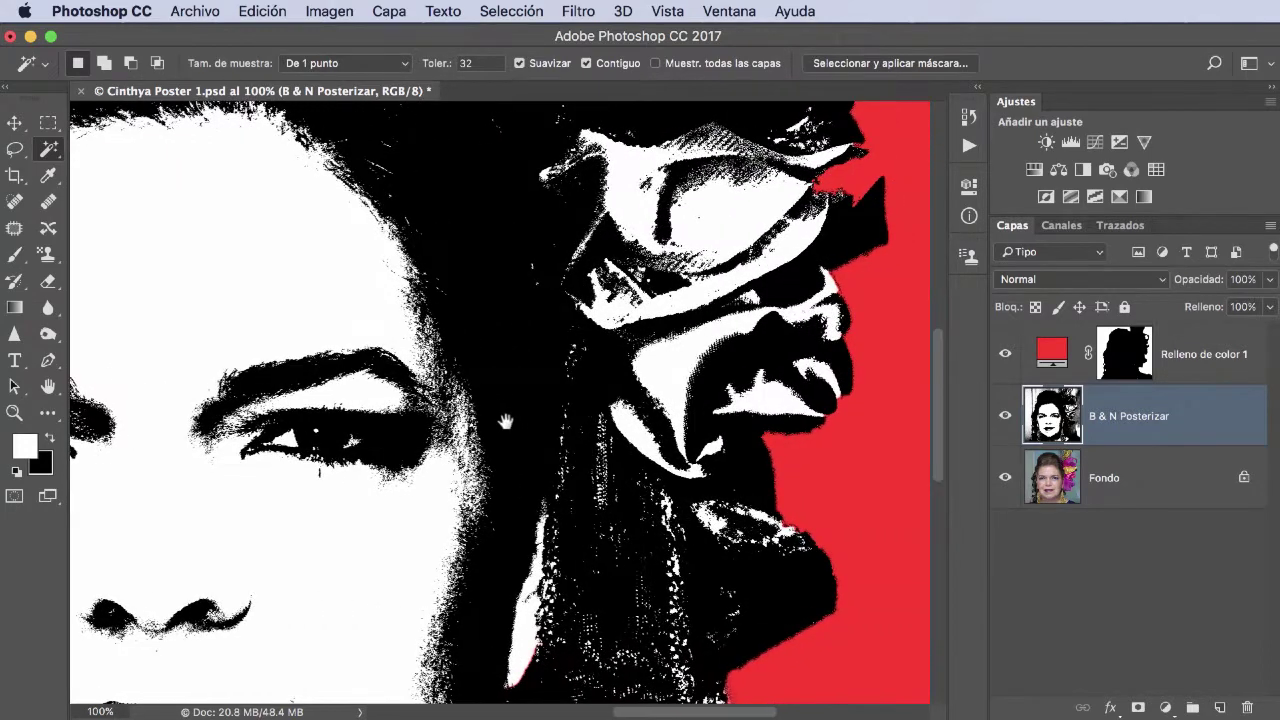
key("shift")
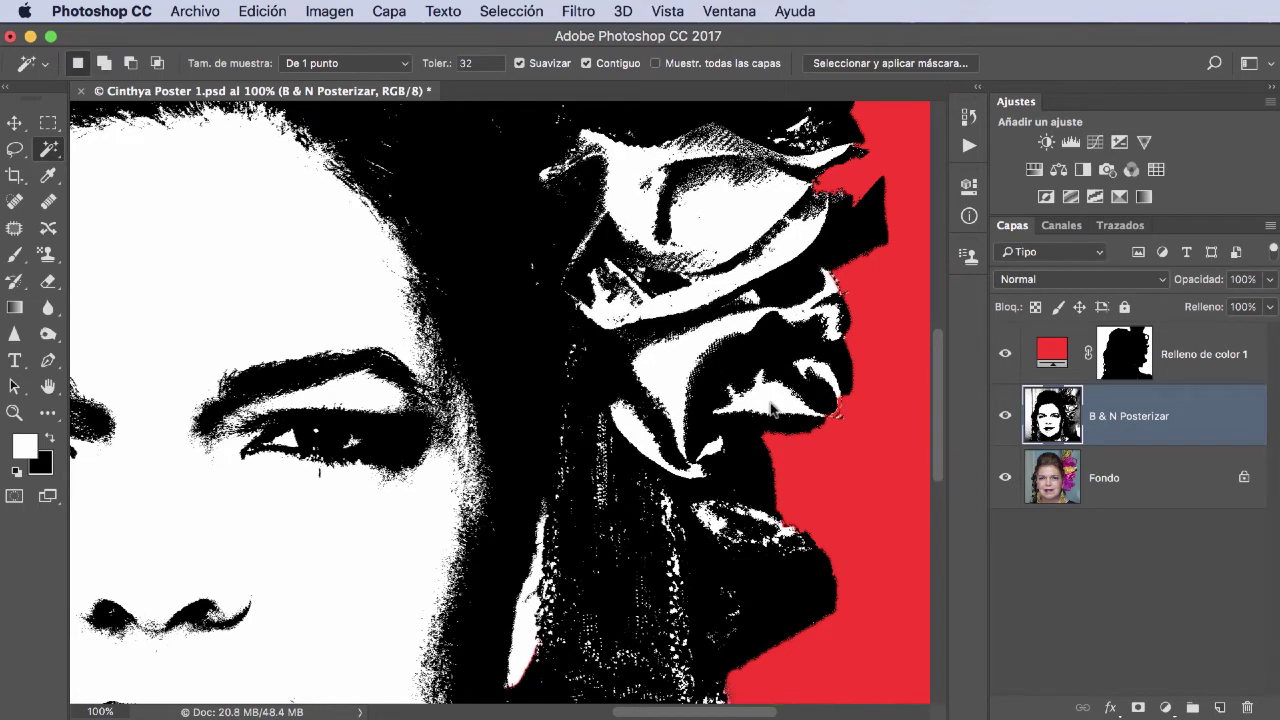
key("shift")
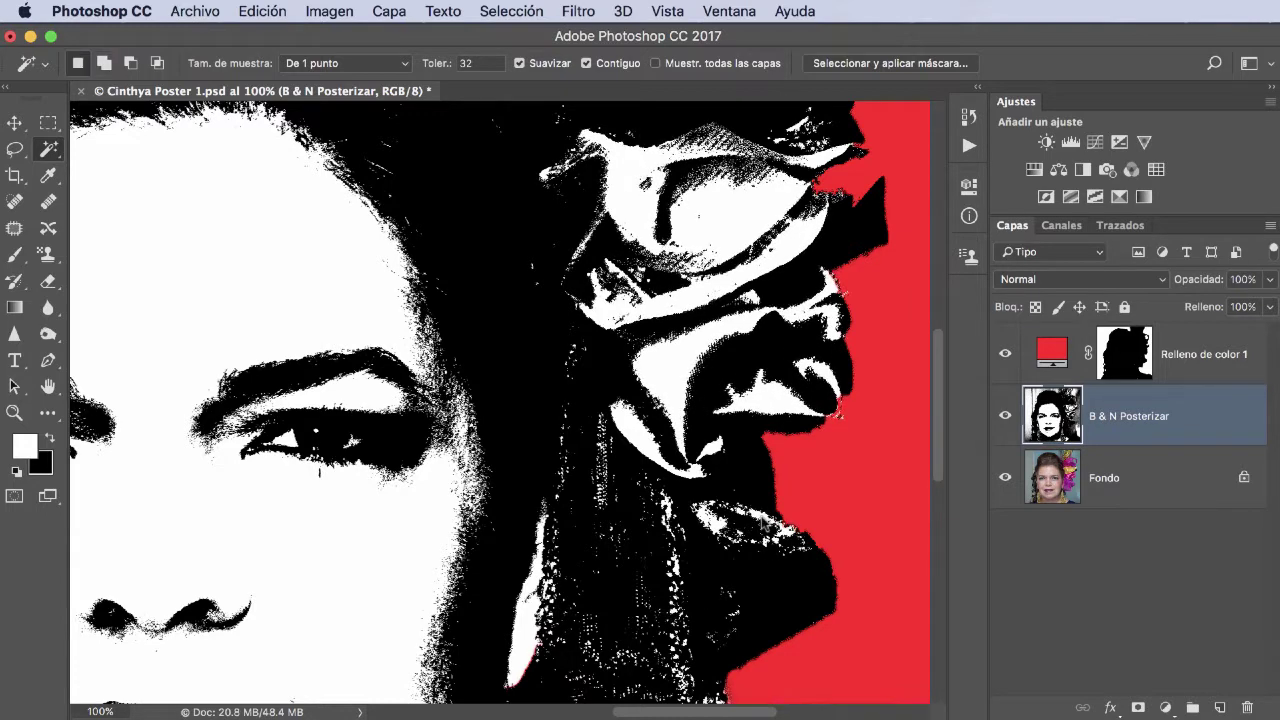
key("shift")
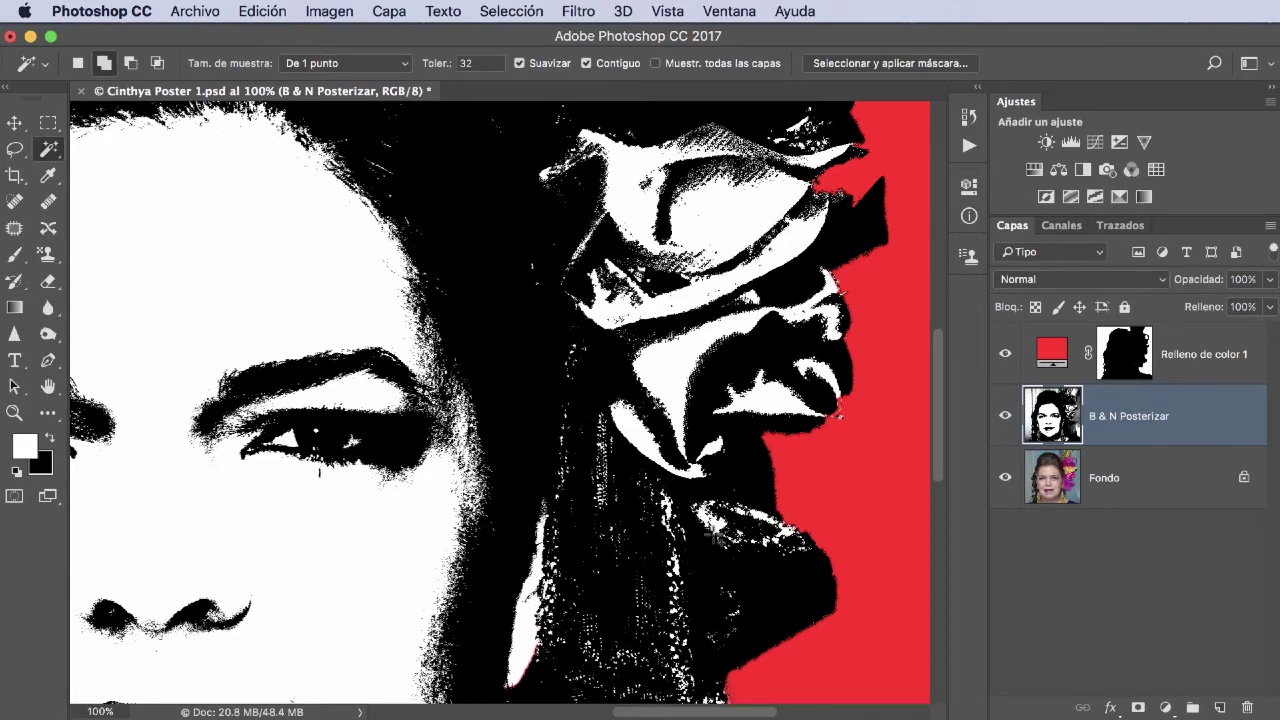
Pan up to the hairnet at the top of the head, keeping Add to selection mode.
mouse_move(503, 323)
left_mouse_down()
mouse_move(585, 543)
mouse_move(425, 683)
left_mouse_up()
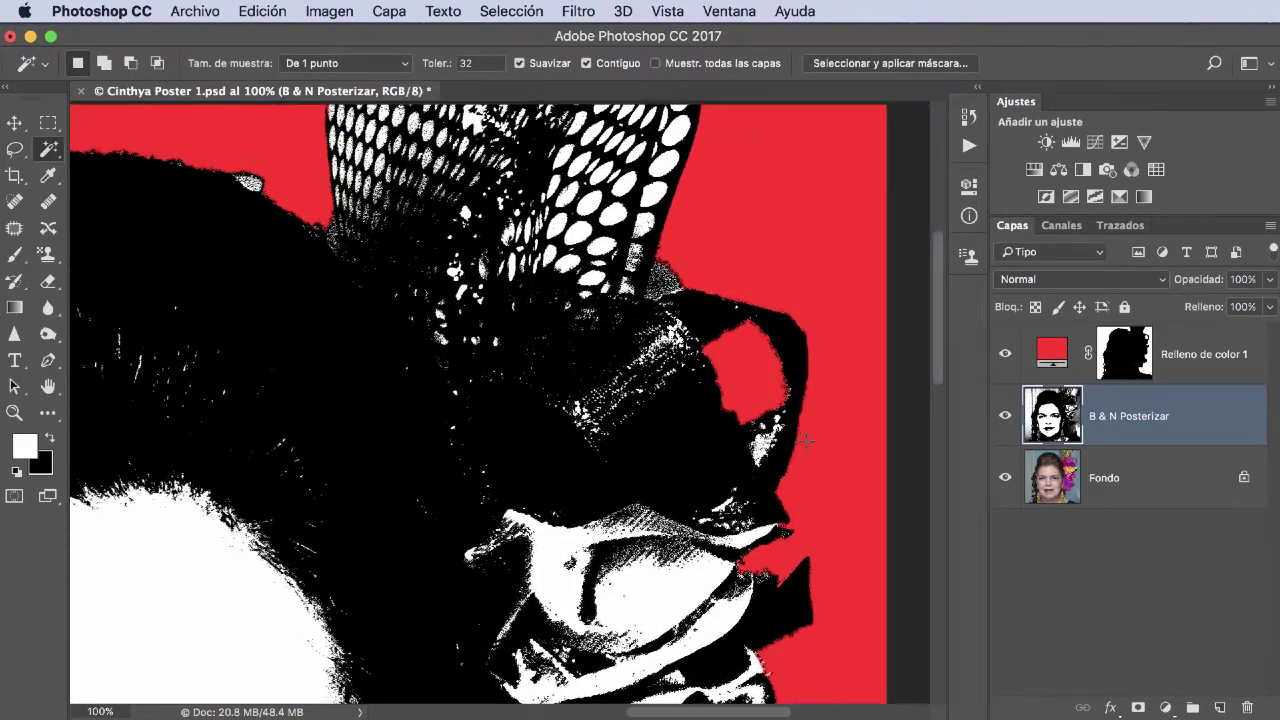
key("shift")
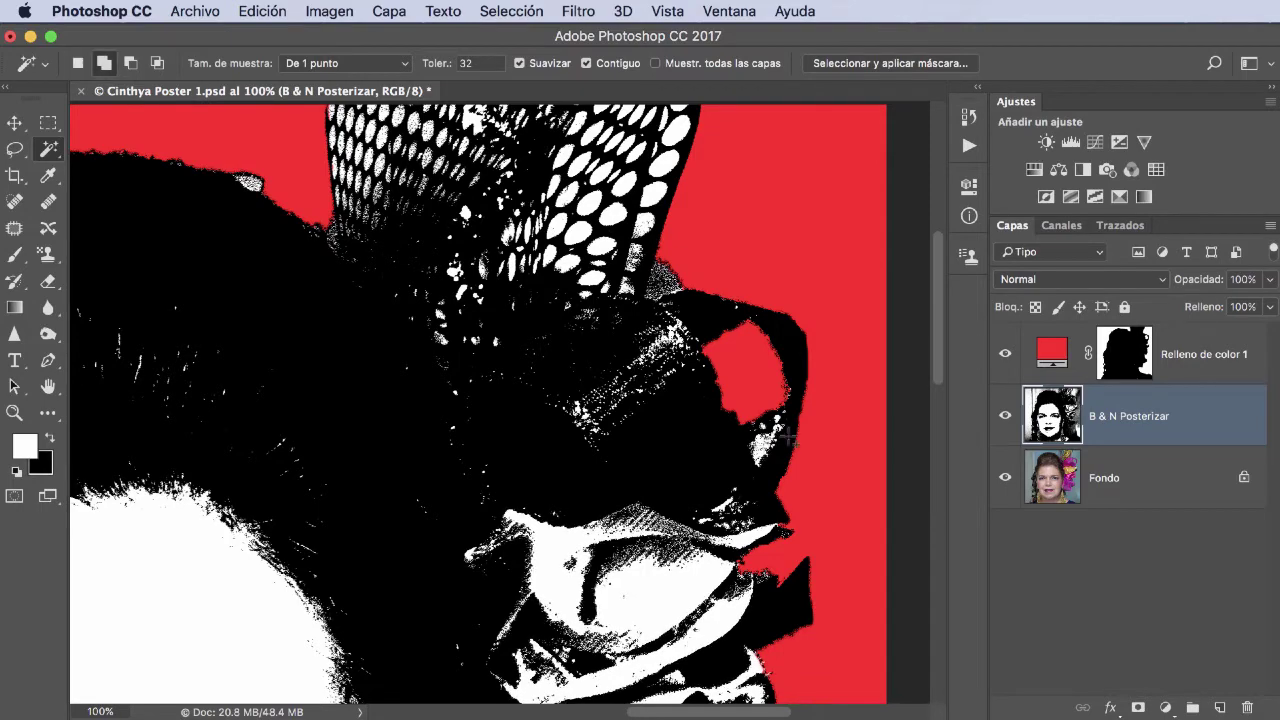
key("space")
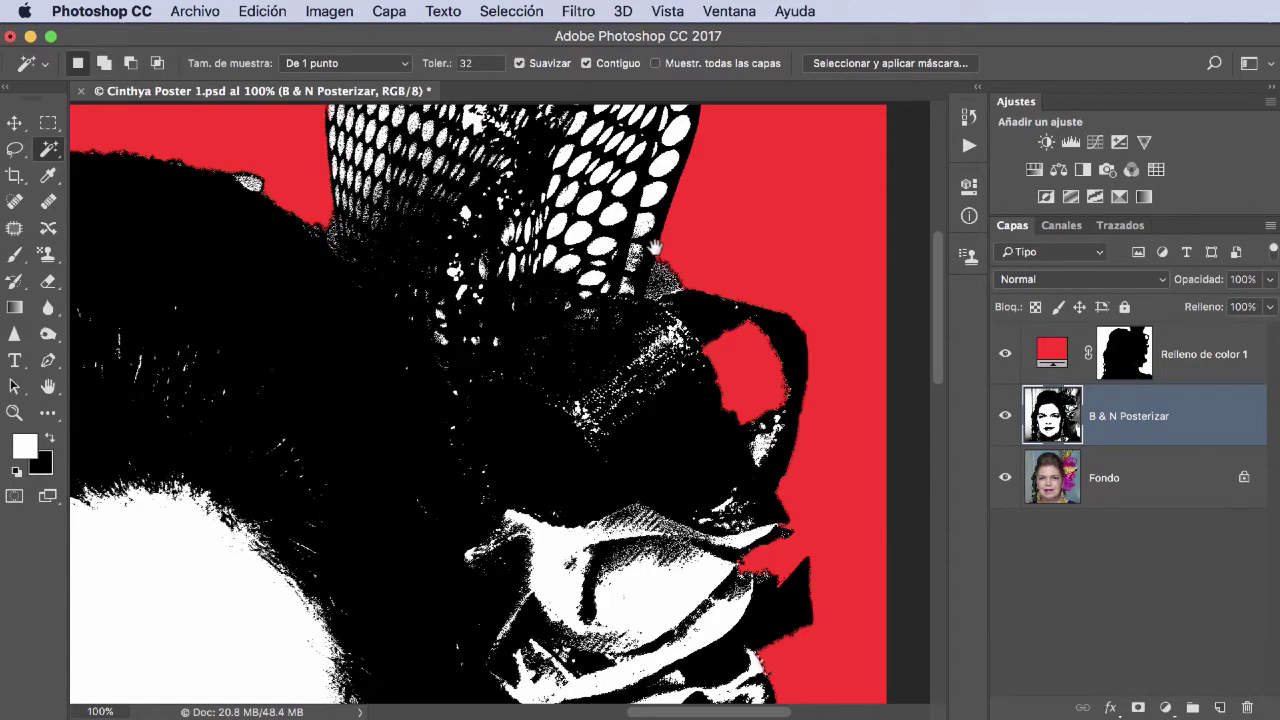
left_click_drag(655, 245, 690, 300)
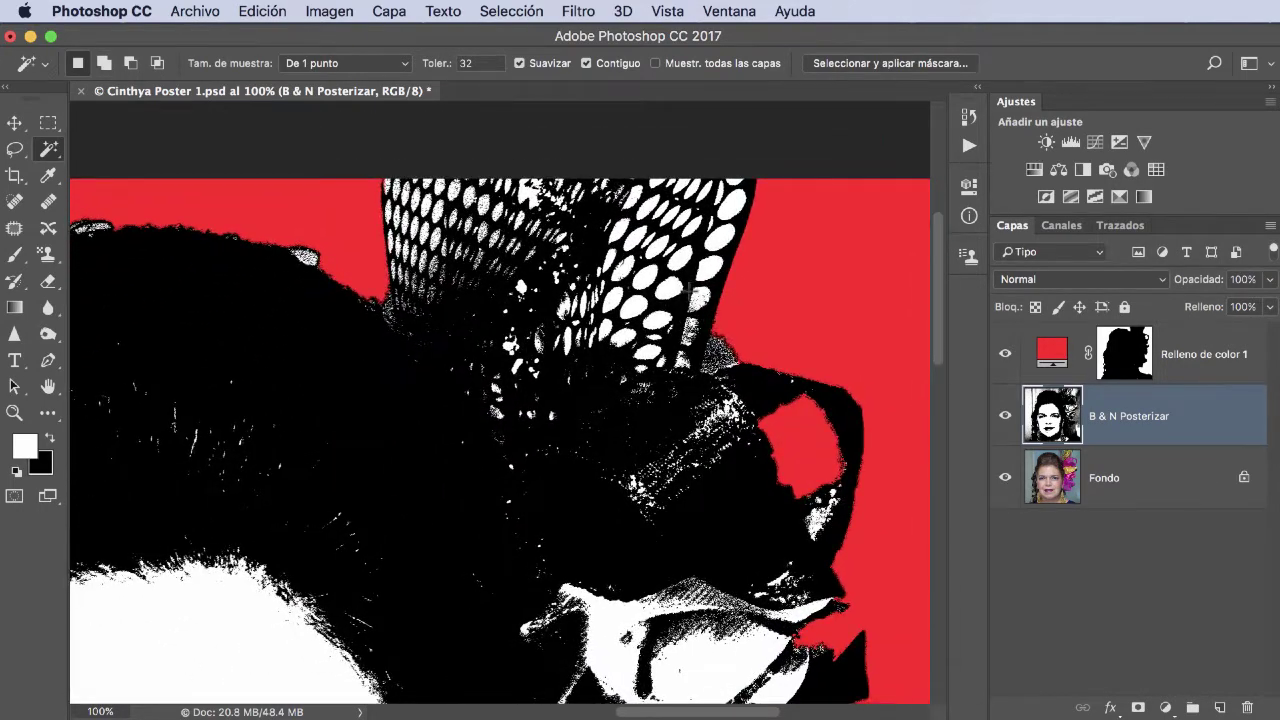
key("shift")
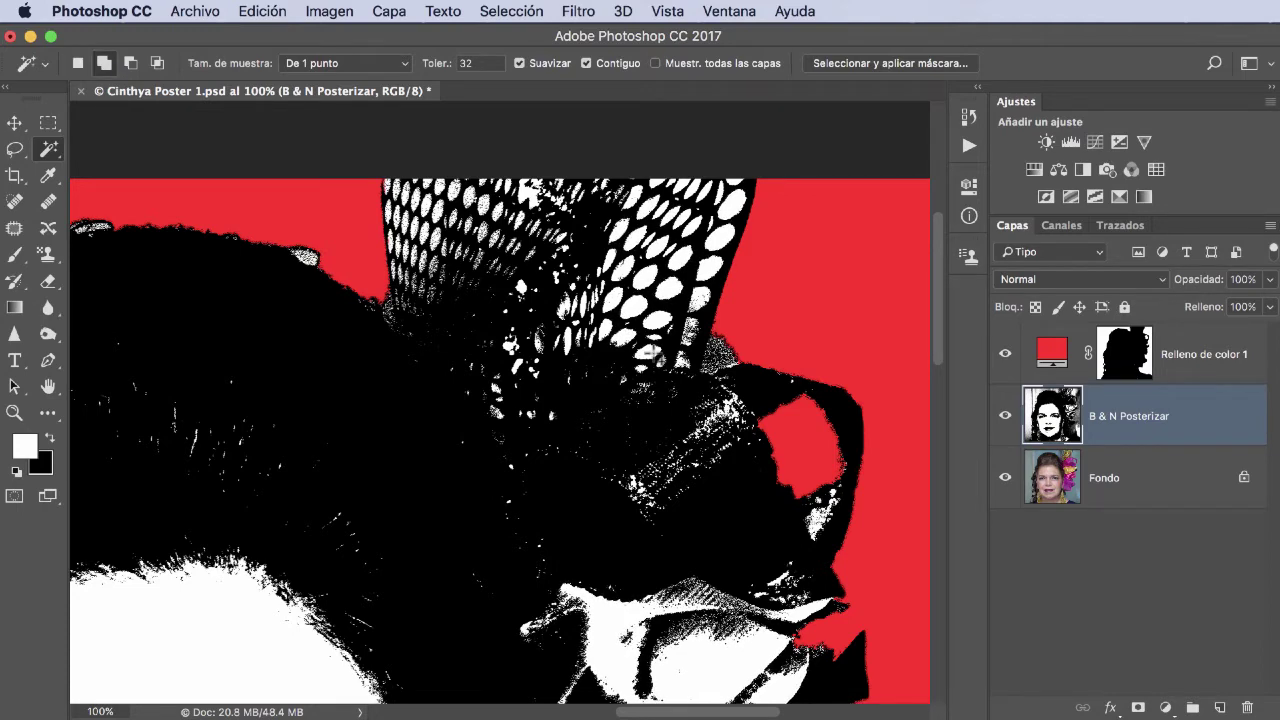
Scroll around the face and hair at 100% to inspect the posterized detail.
scroll(540, 347, "left", 5)
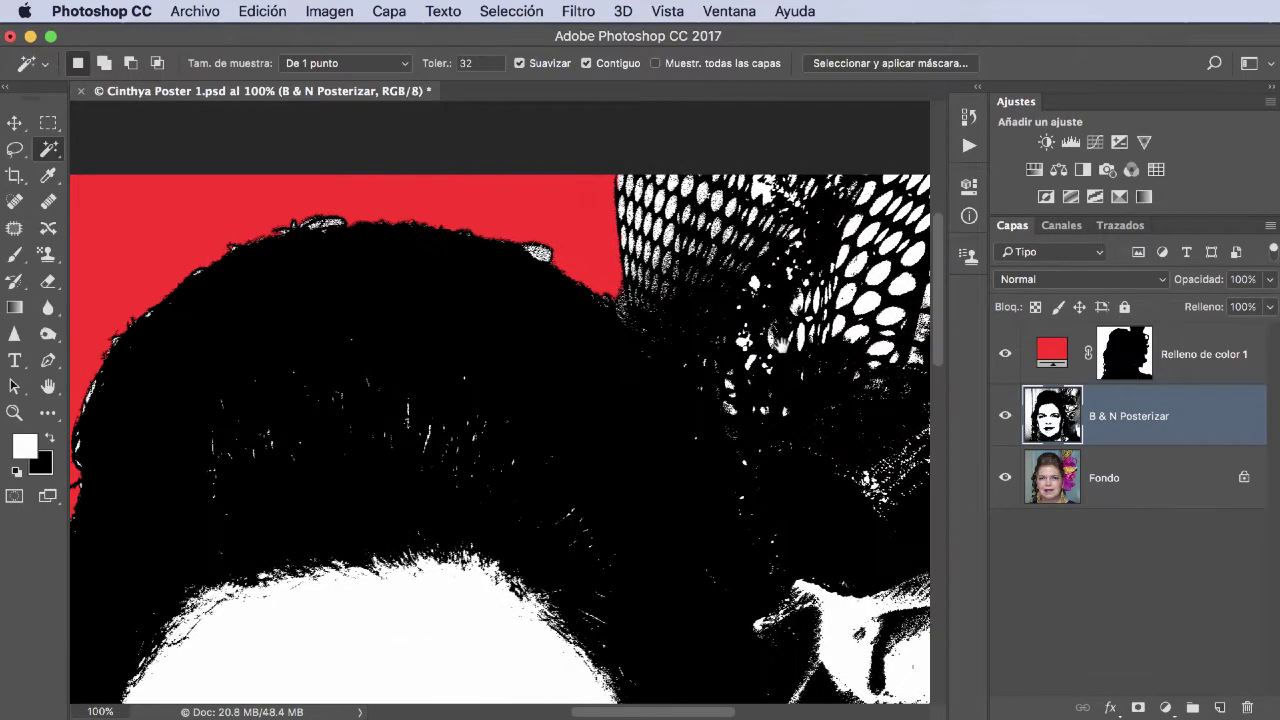
scroll(409, 381, "down", 5)
scroll(500, 390, "down", 5)
scroll(570, 402, "down", 3)
scroll(539, 413, "down", 3)
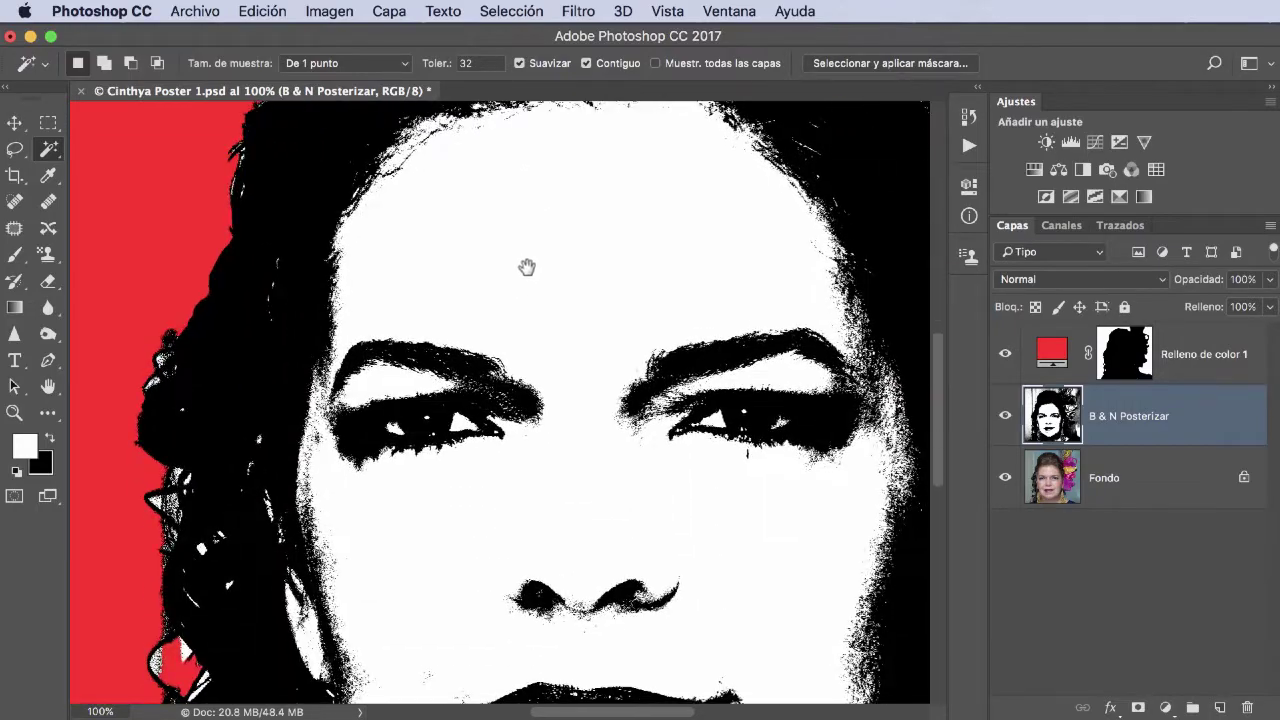
scroll(526, 266, "down", 5)
scroll(560, 291, "down", 3)
scroll(545, 350, "down", 1)
scroll(531, 398, "right", 3)
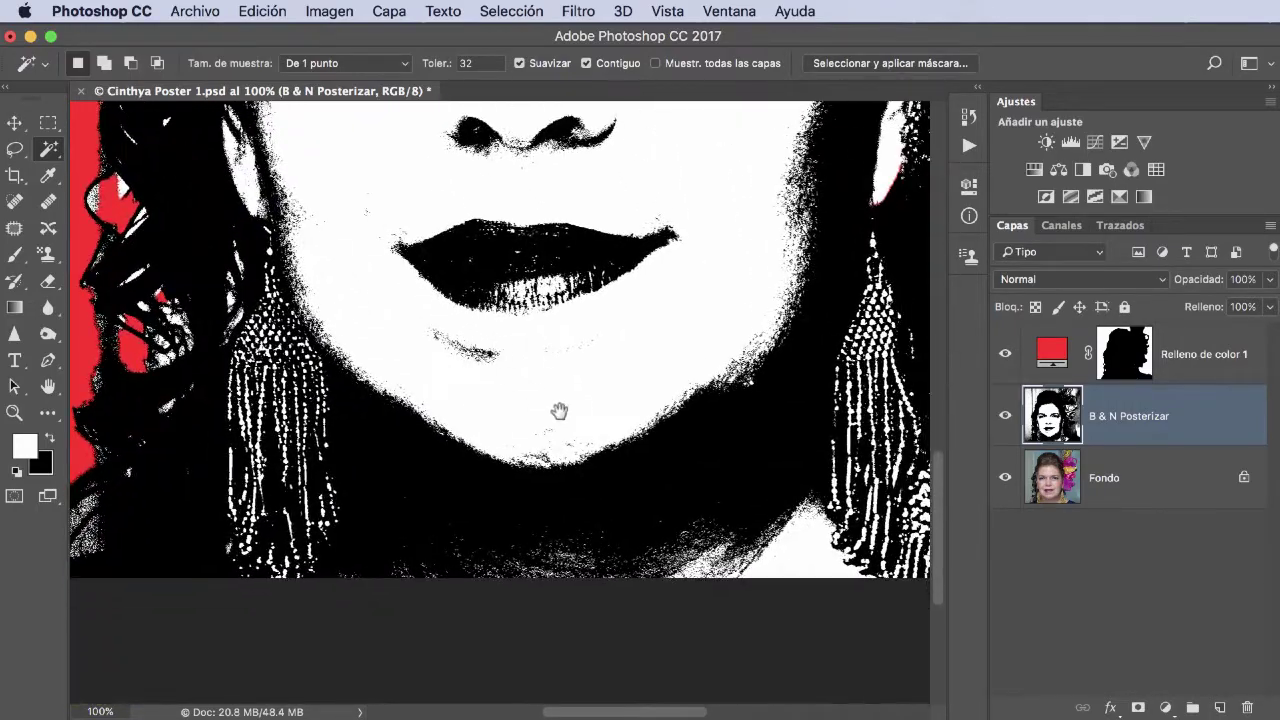
scroll(560, 411, "right", 5)
scroll(360, 423, "right", 5)
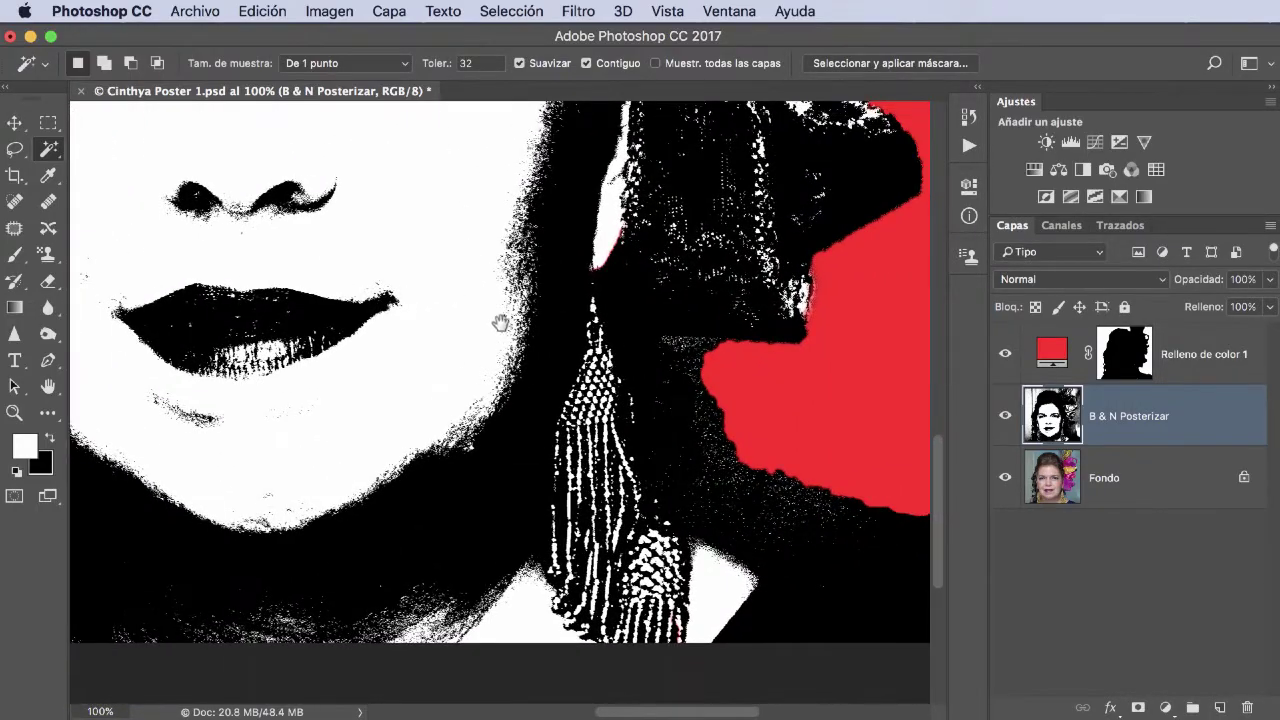
scroll(438, 416, "up", 5)
scroll(436, 418, "right", 3)
scroll(434, 418, "up", 1)
scroll(434, 418, "right", 1)
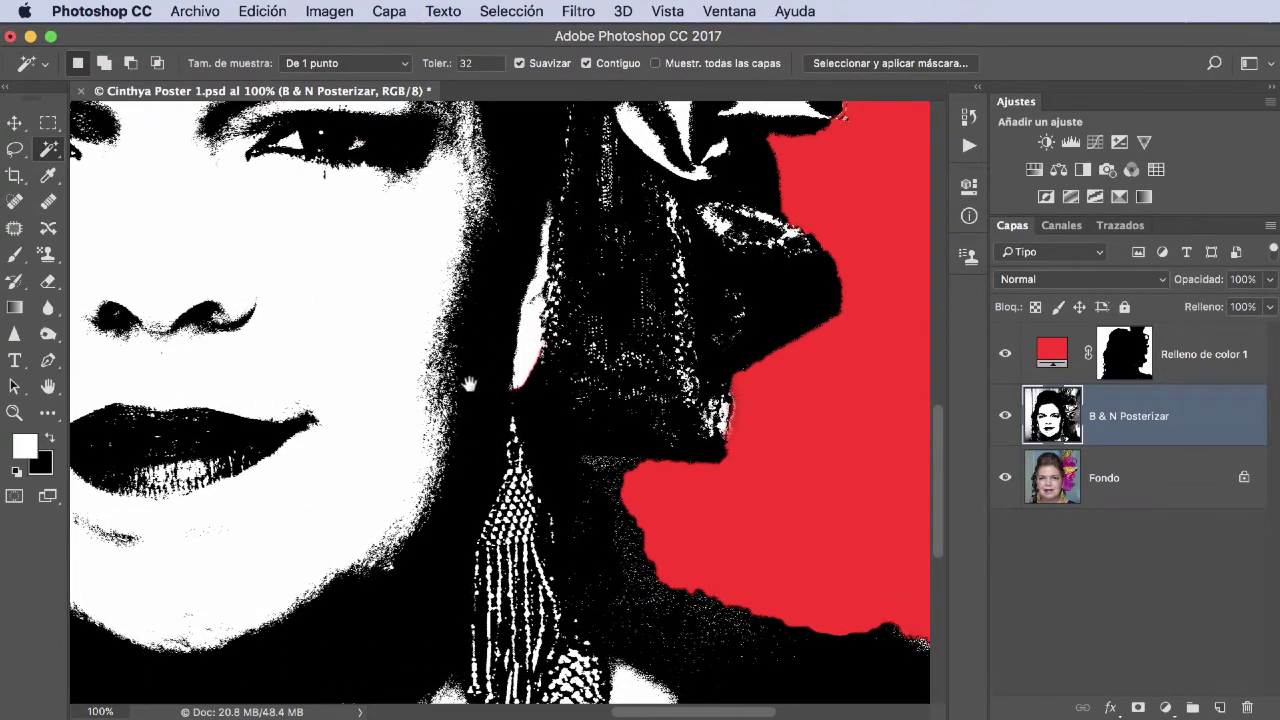
scroll(500, 380, "left", 8)
scroll(500, 380, "up", 4)
scroll(614, 451, "left", 8)
scroll(614, 451, "up", 4)
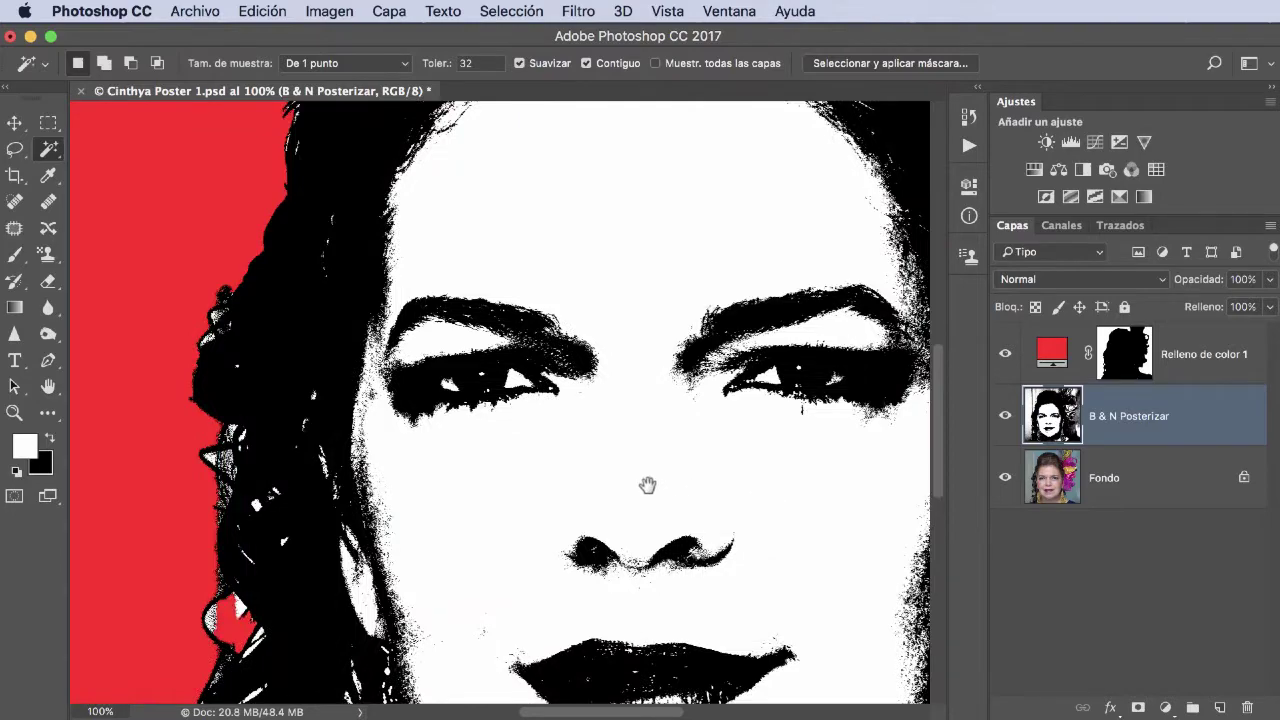
scroll(622, 480, "up", 2)
scroll(590, 568, "up", 5)
scroll(586, 417, "up", 1)
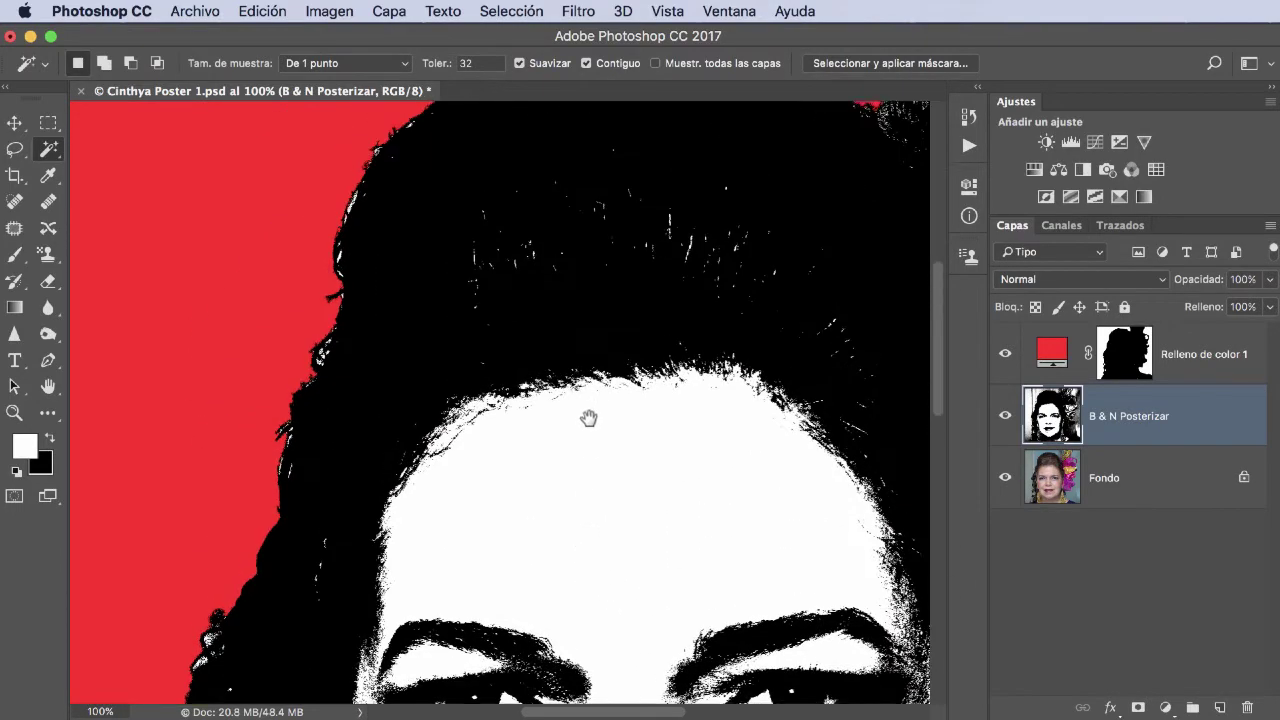
scroll(560, 470, "up", 2)
Pan along the top of the hair, then fit the whole poster on screen.
left_click_drag(540, 520, 471, 535)
scroll(450, 510, "up", 2)
scroll(450, 510, "right", 2)
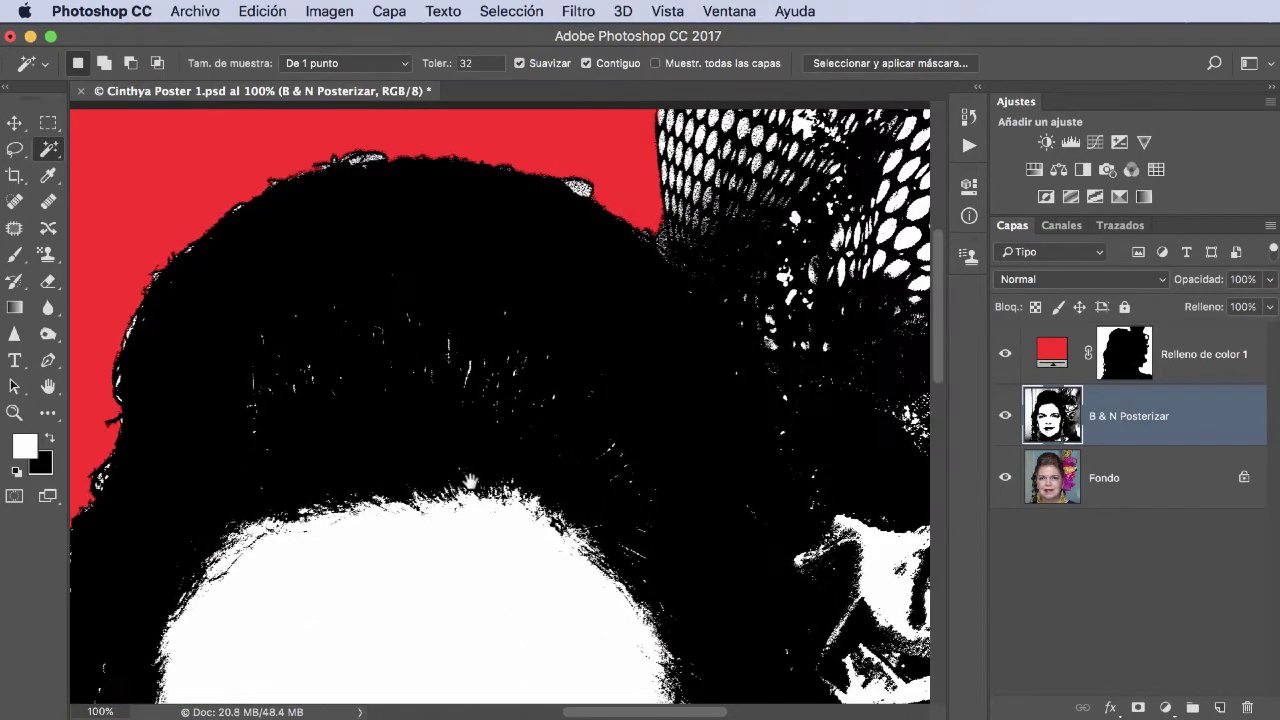
scroll(490, 495, "up", 2)
scroll(490, 495, "right", 2)
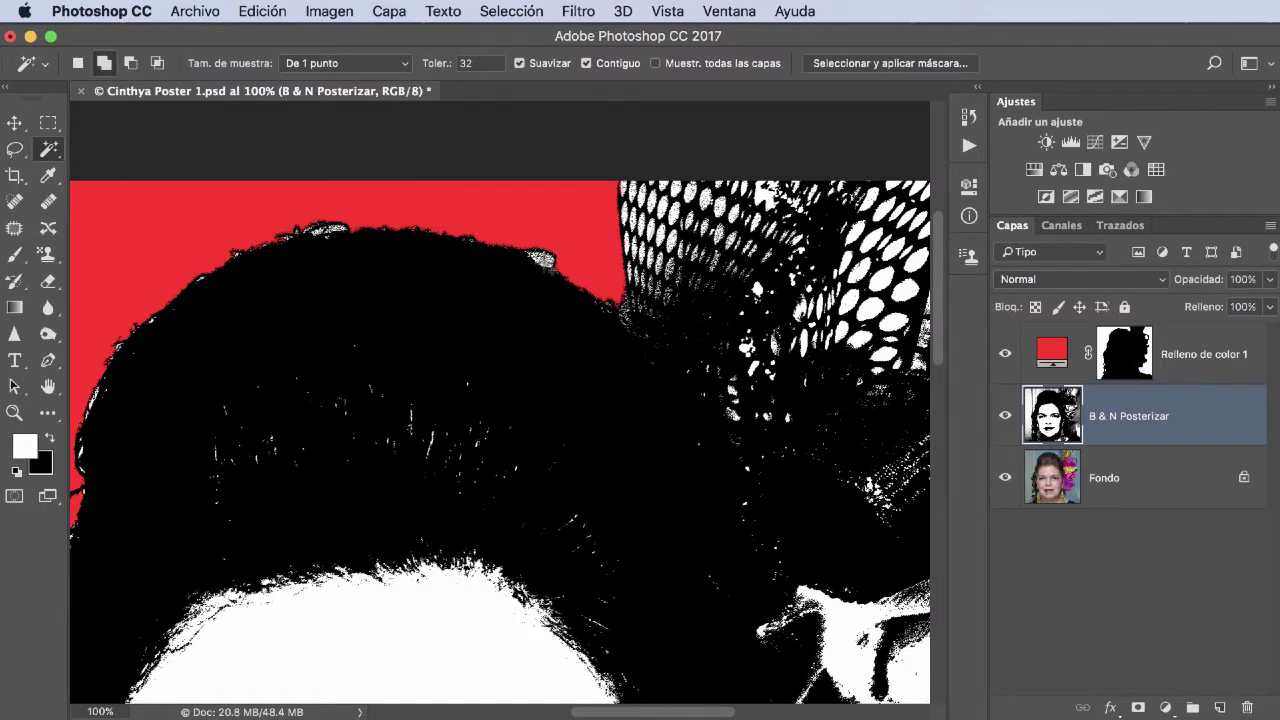
key("shift")
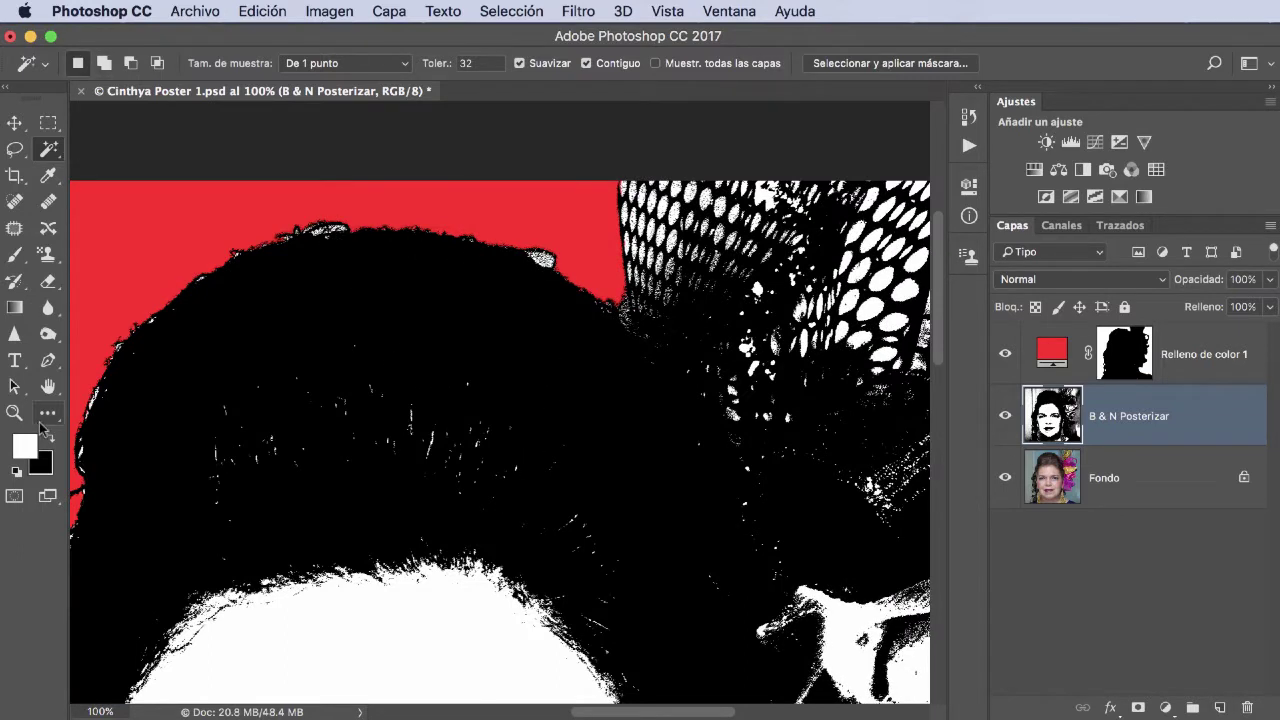
double_click(48, 387)
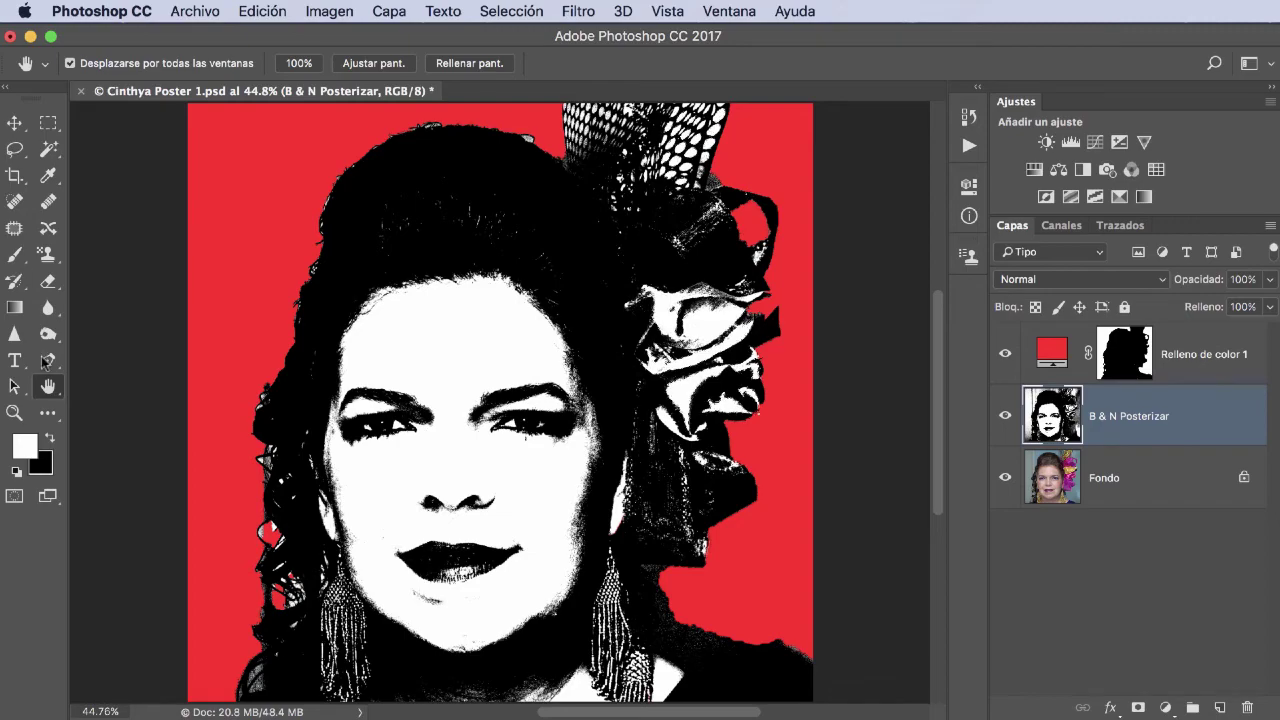
Zoom into the hairnet and Shift-add its holes to a Magic Wand selection.
key("z")
left_click_drag(573, 210, 826, 203)
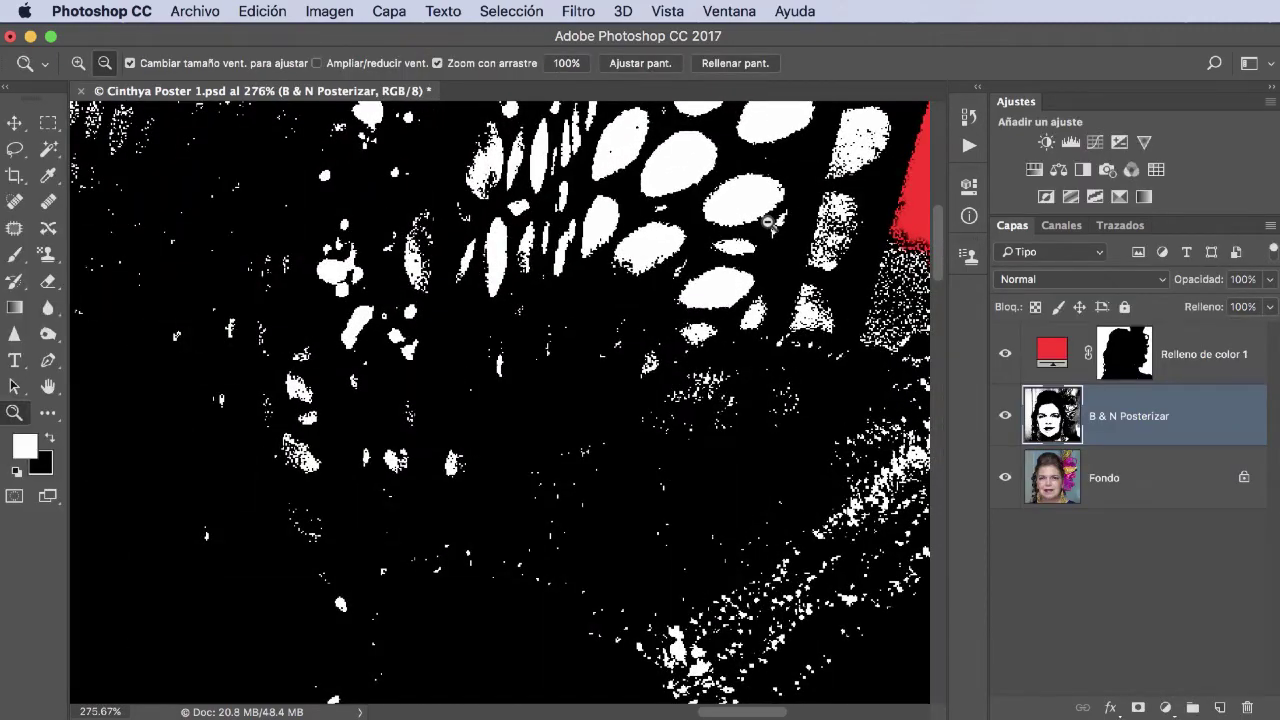
left_click(47, 149)
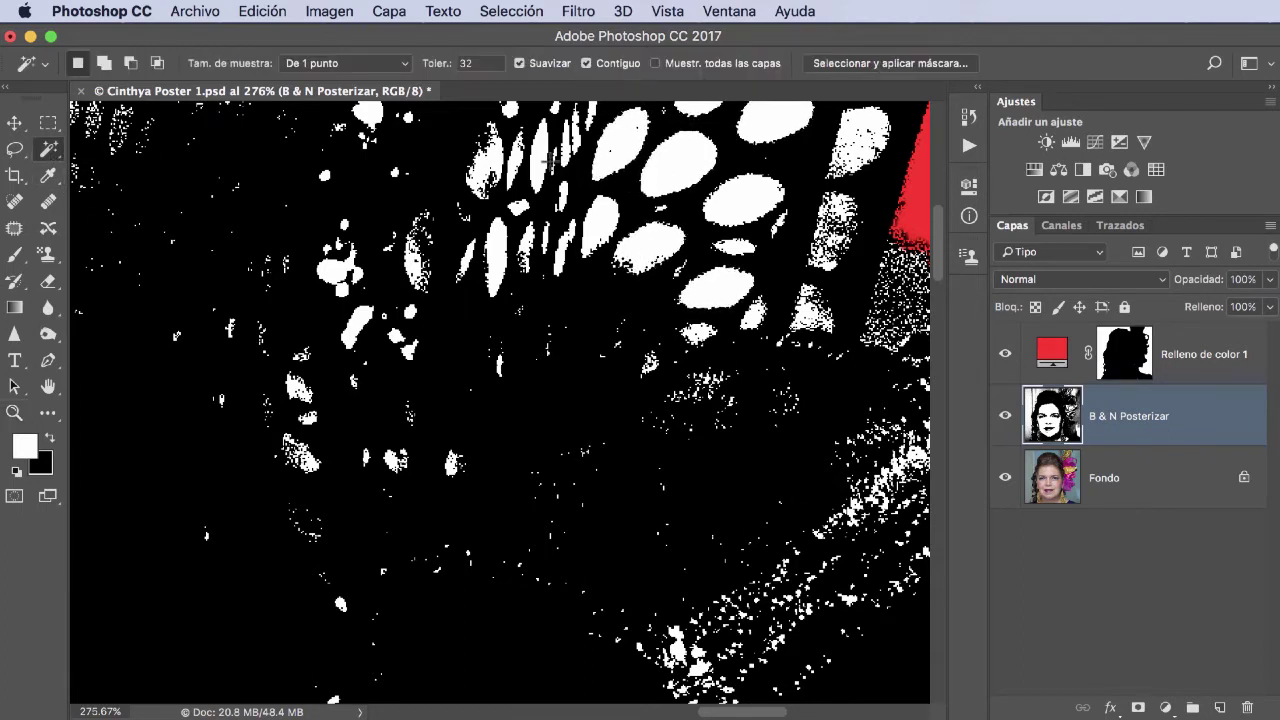
key("shift")
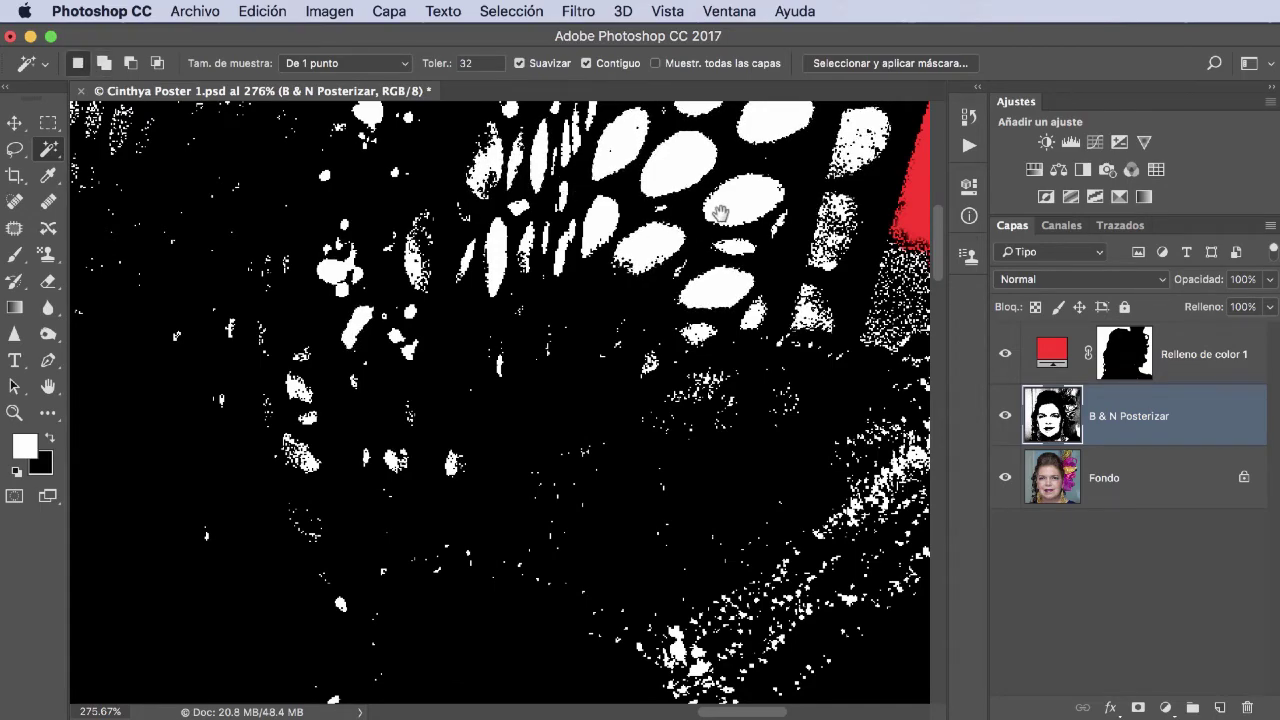
mouse_move(535, 173)
left_mouse_down()
mouse_move(687, 450)
mouse_move(657, 540)
left_mouse_up()
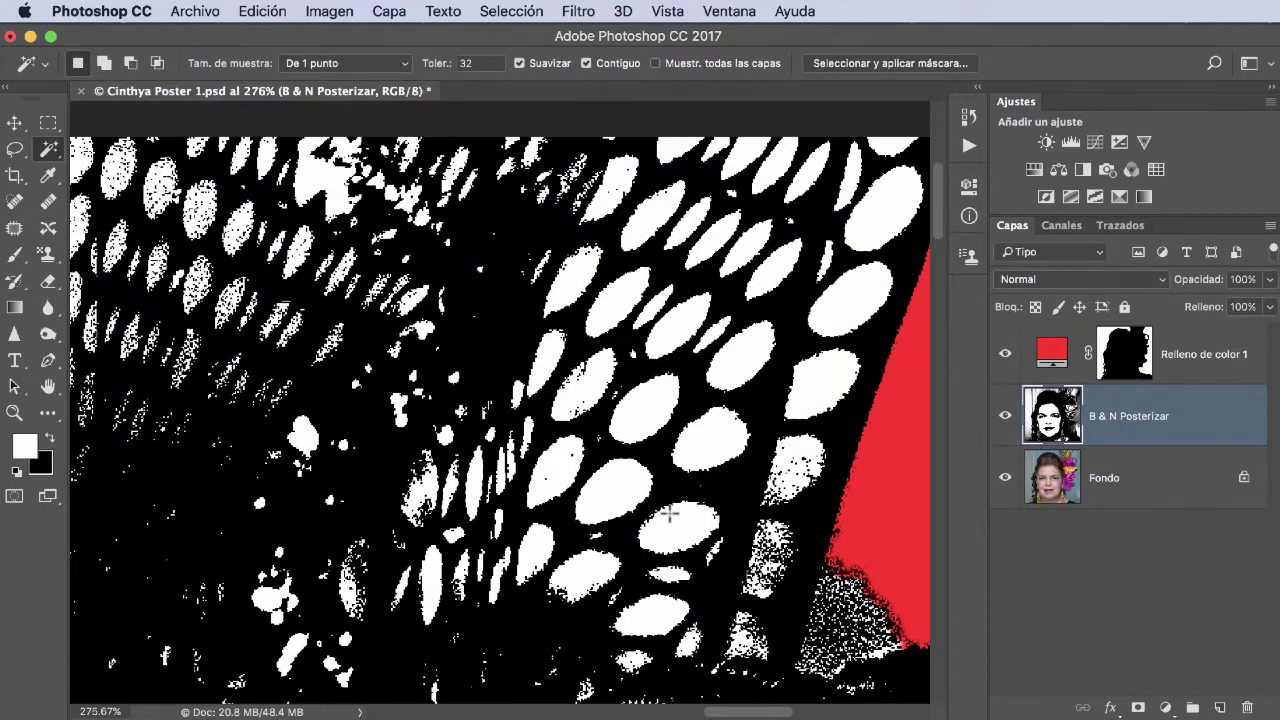
key("shift")
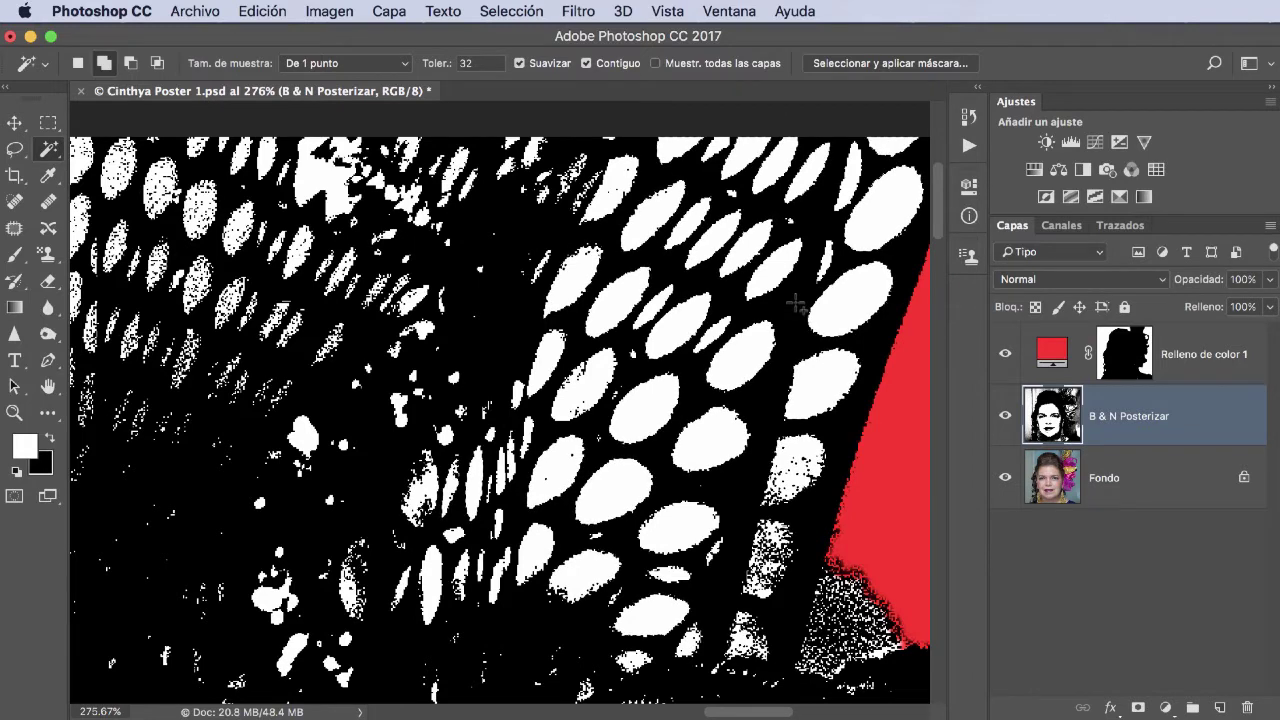
Fit the poster on screen and add a new empty layer, Capa 1, above B & N Posterizar.
left_click(78, 63)
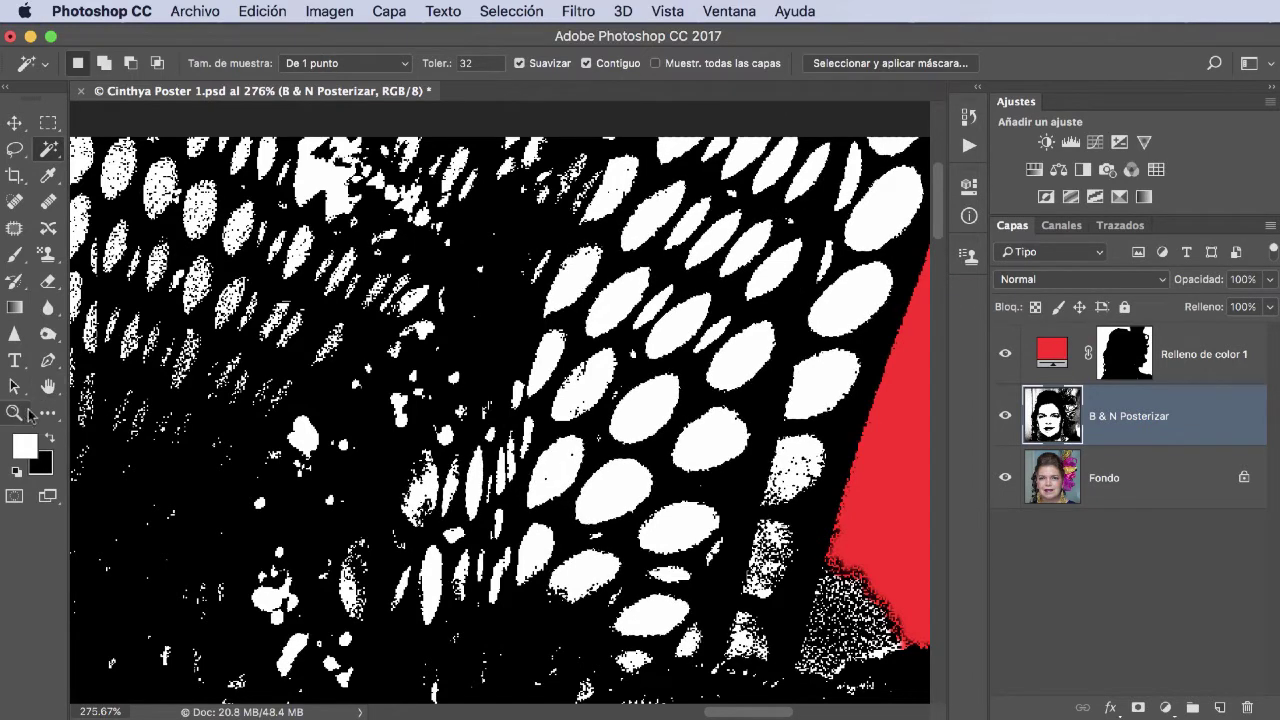
double_click(48, 388)
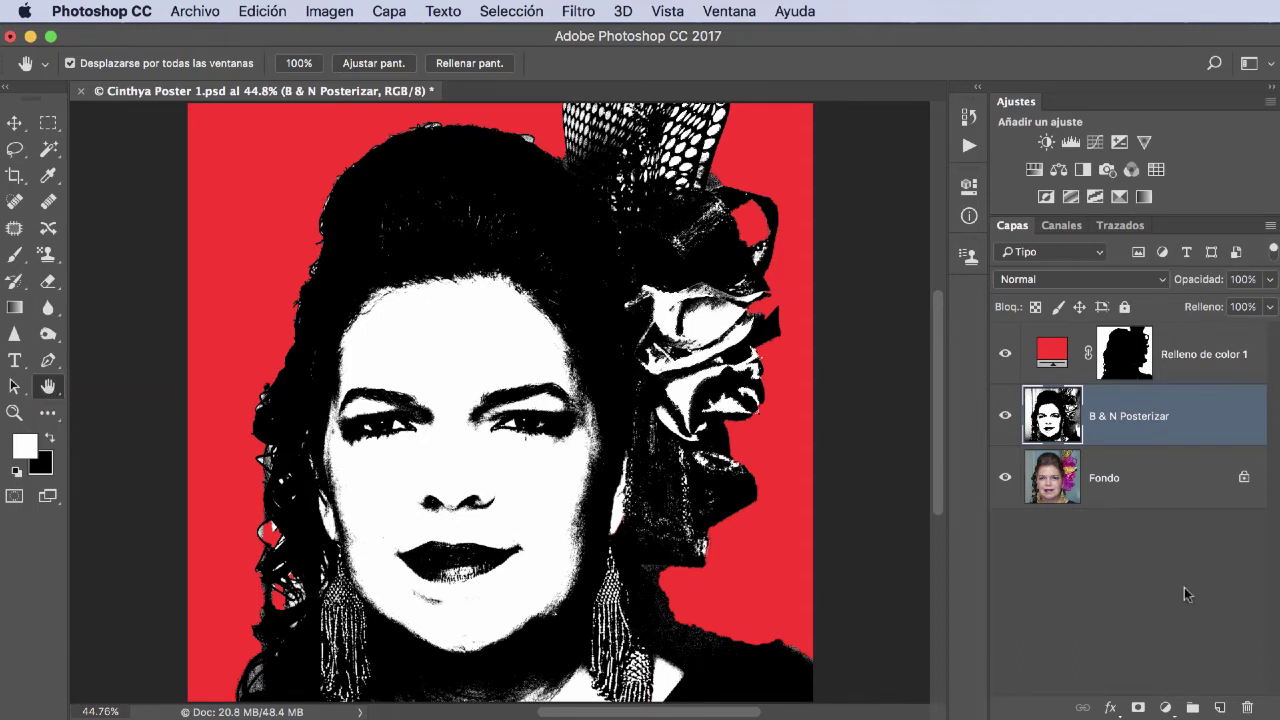
left_click(1217, 707)
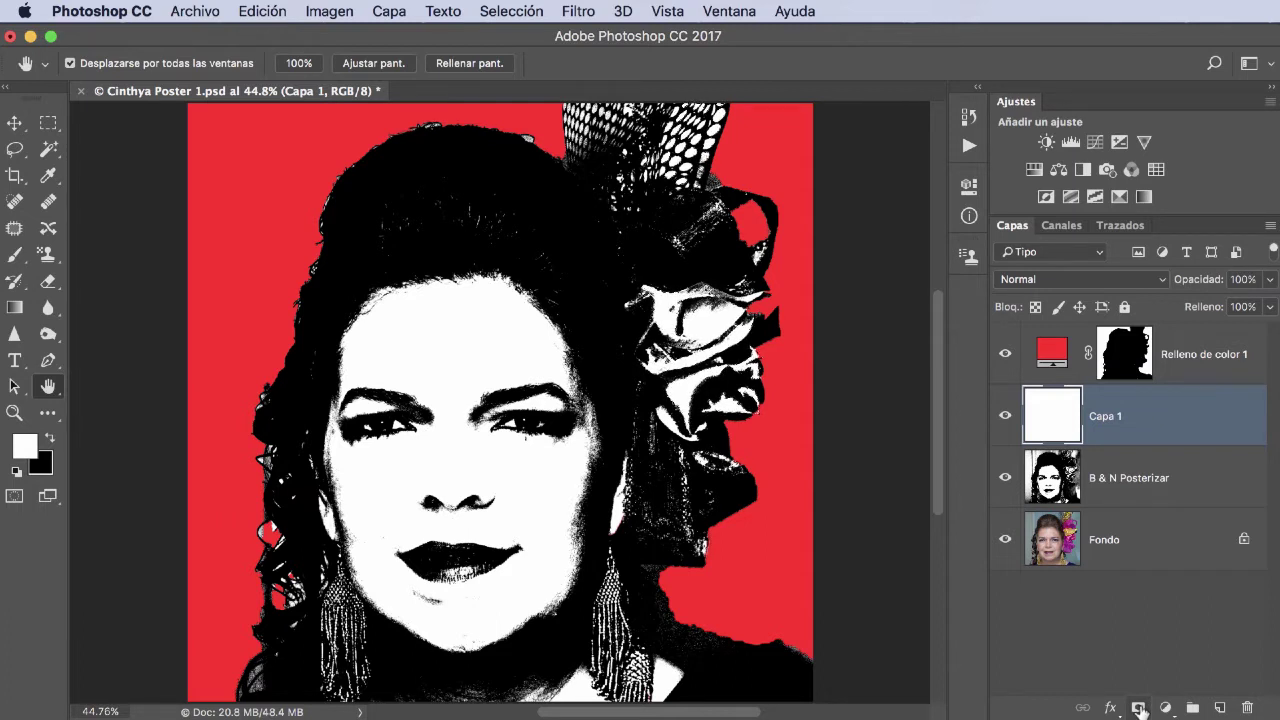
Add a layer mask from the selection and rename the new layer Color.
left_click(1138, 707)
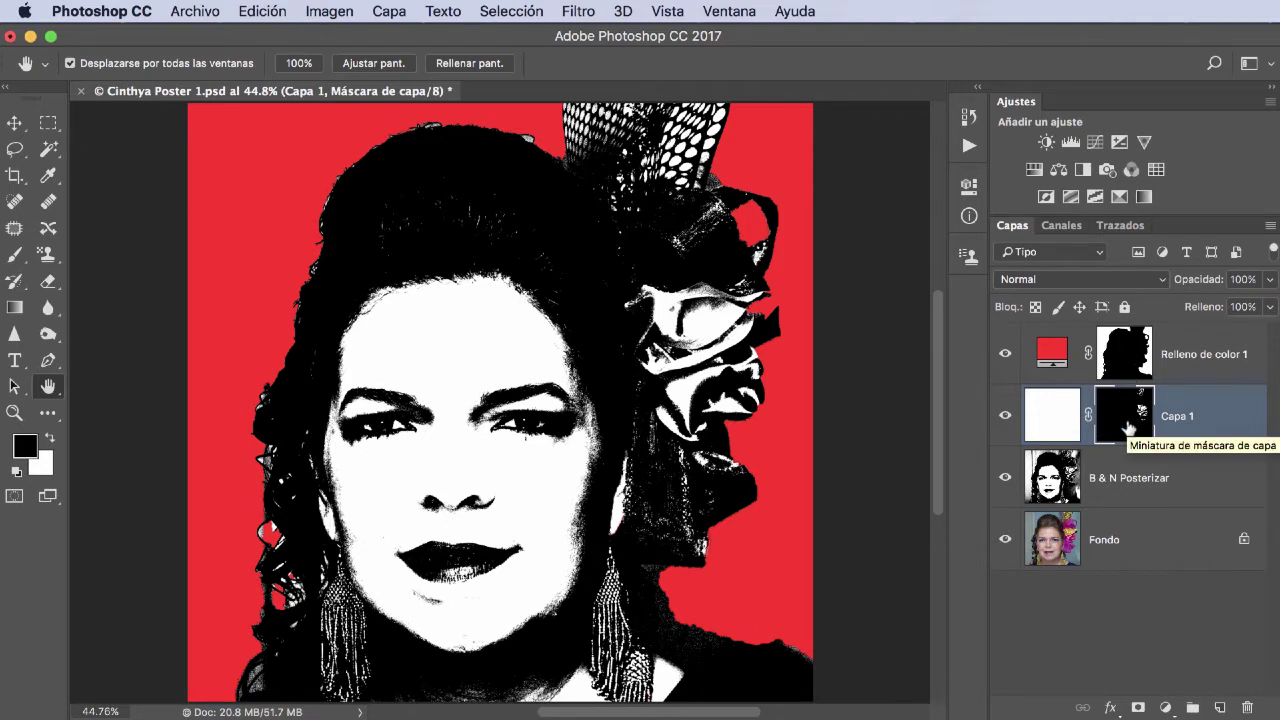
left_click(1053, 413)
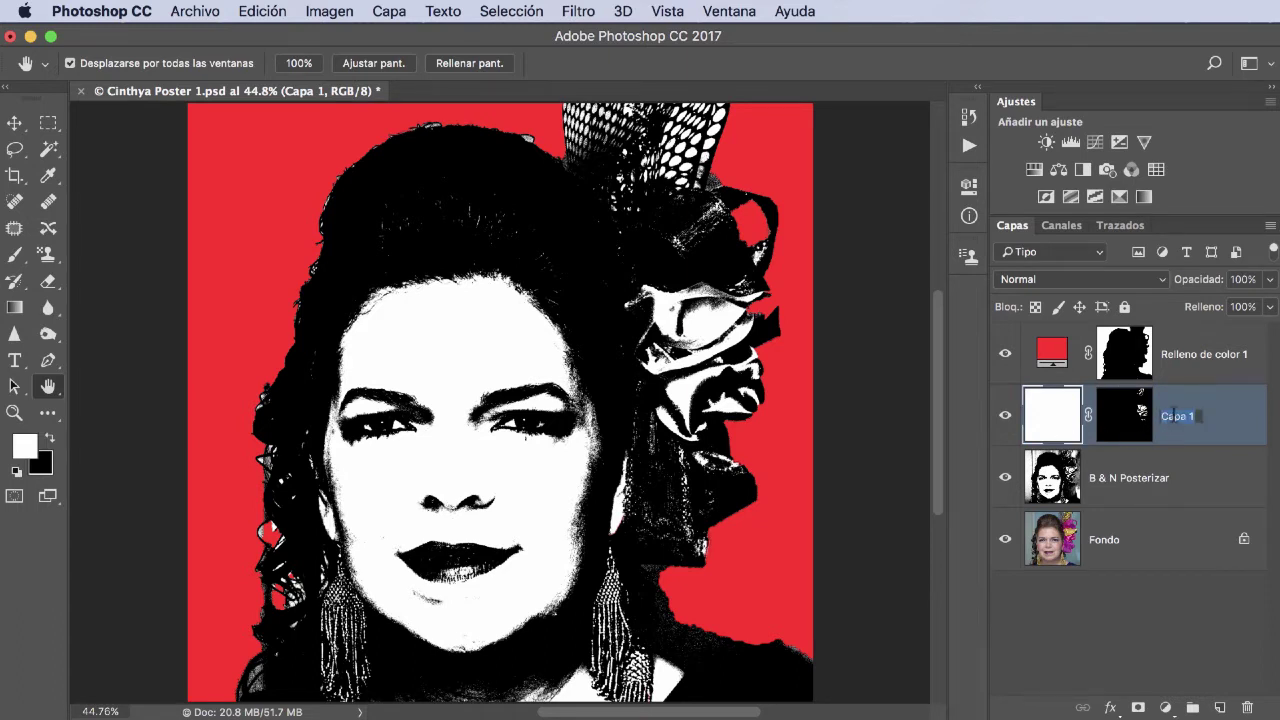
type("Color")
key("Return")
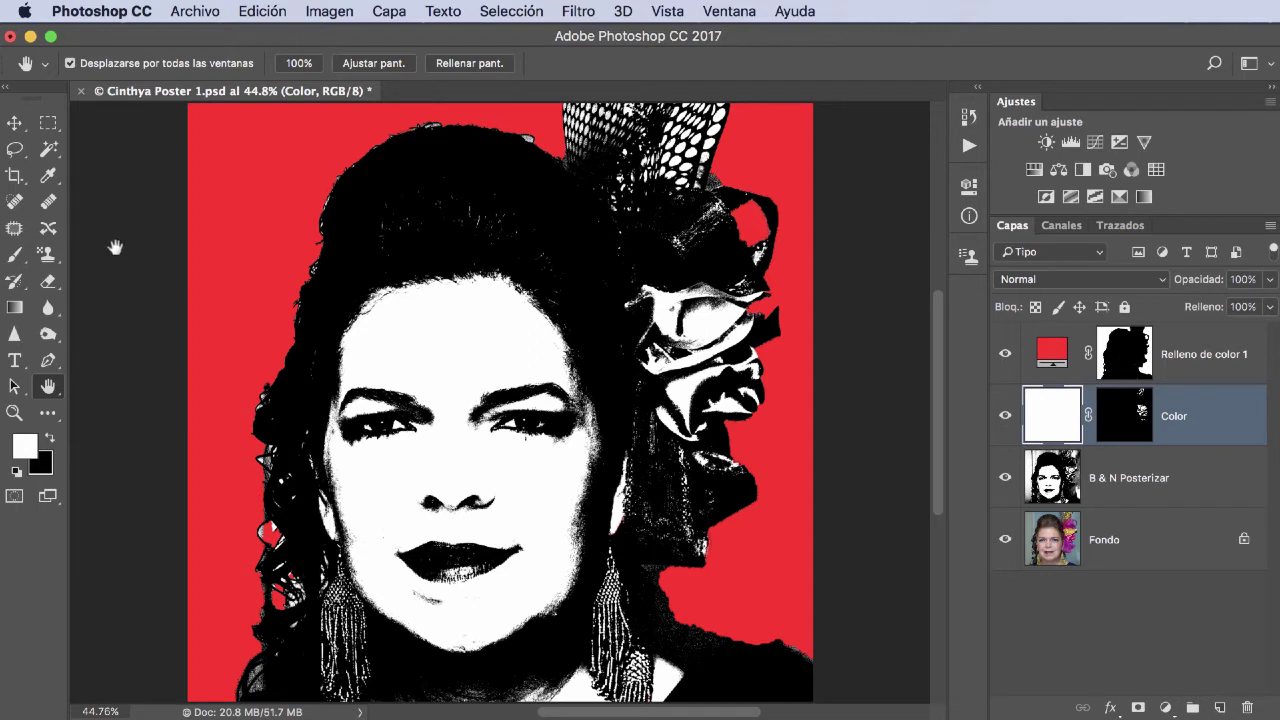
Paint the top hair-flower petals pale yellow (f6e16a) with the Brush on the Color layer.
left_click(16, 258)
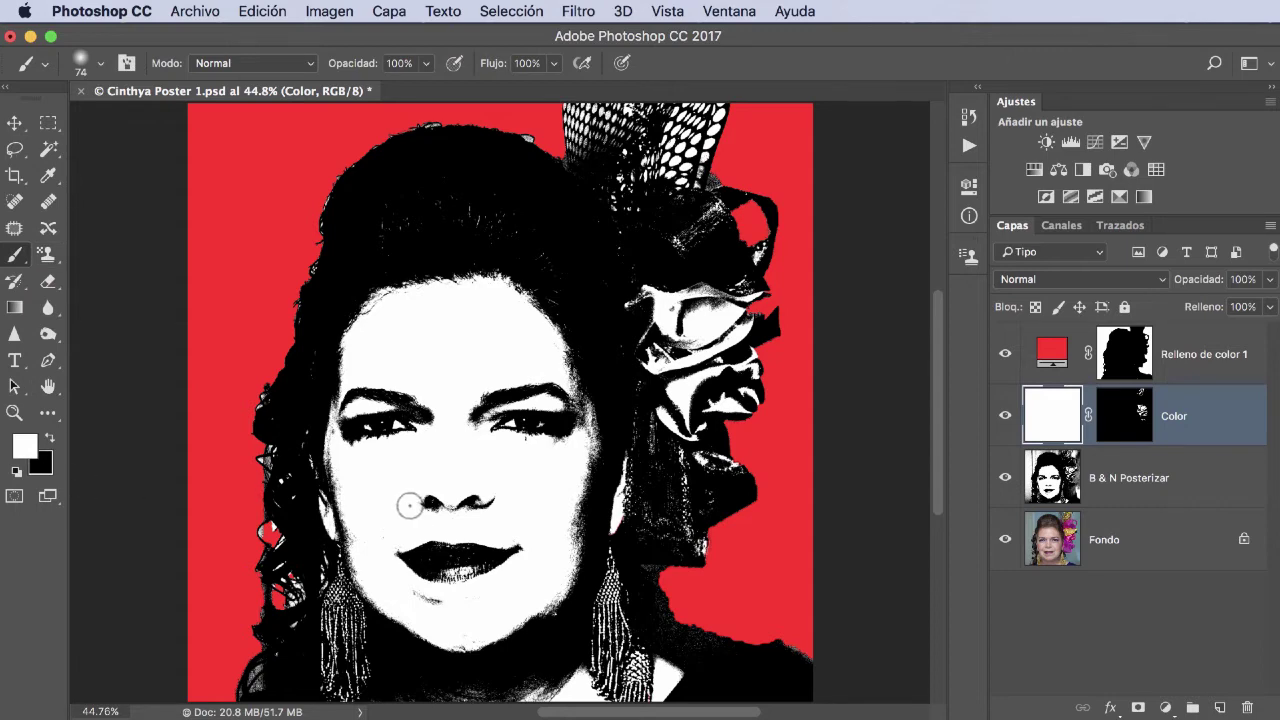
key("ctrl+plus")
key("ctrl+plus")
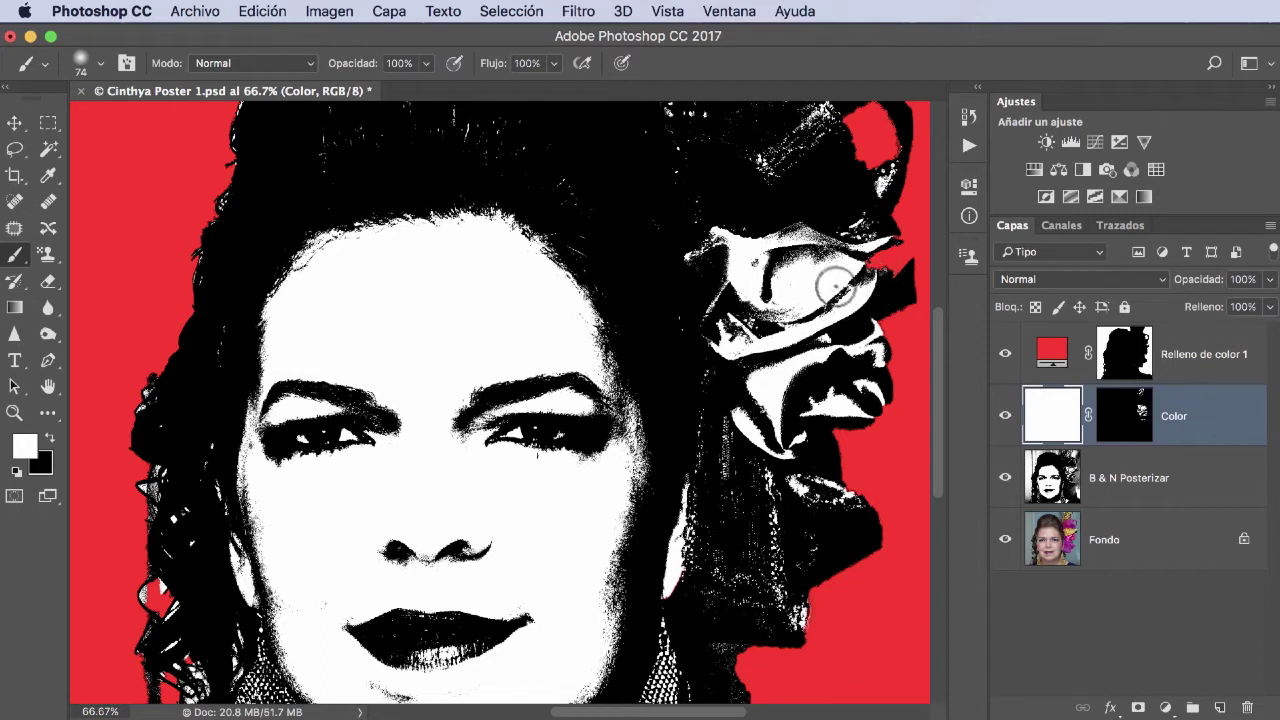
left_click(33, 449)
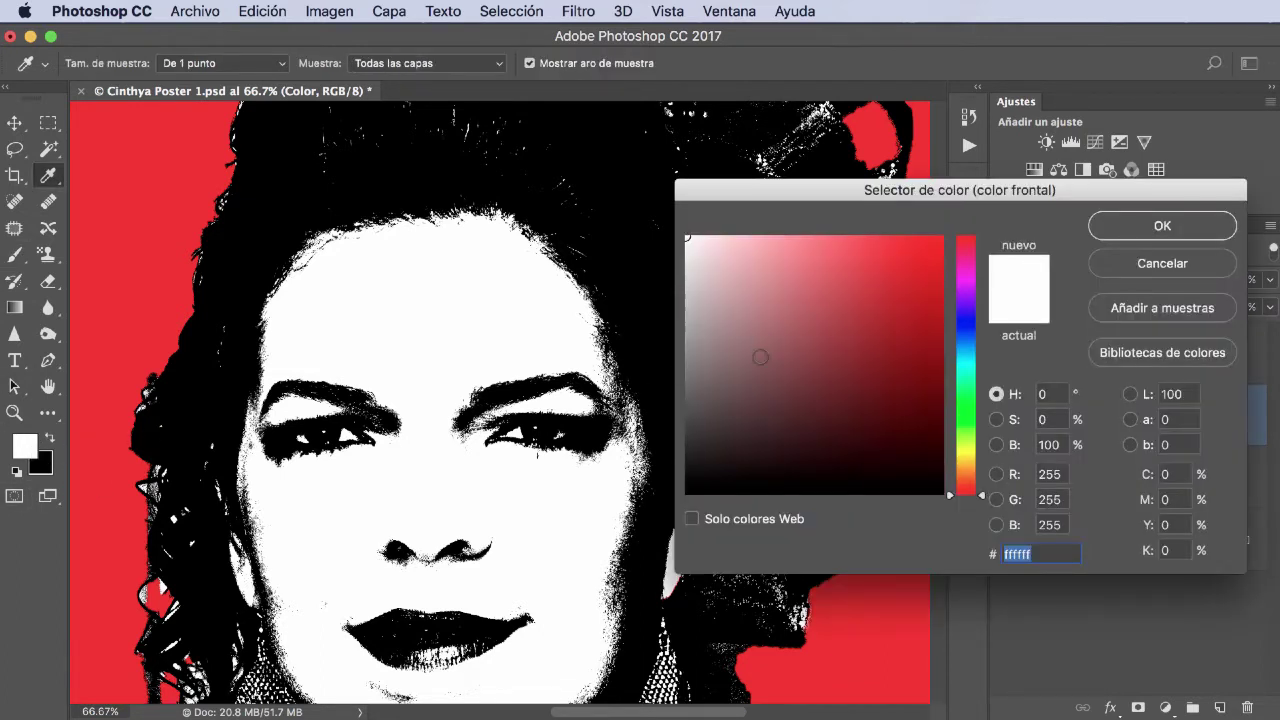
left_click(969, 451)
left_click_drag(984, 456, 984, 461)
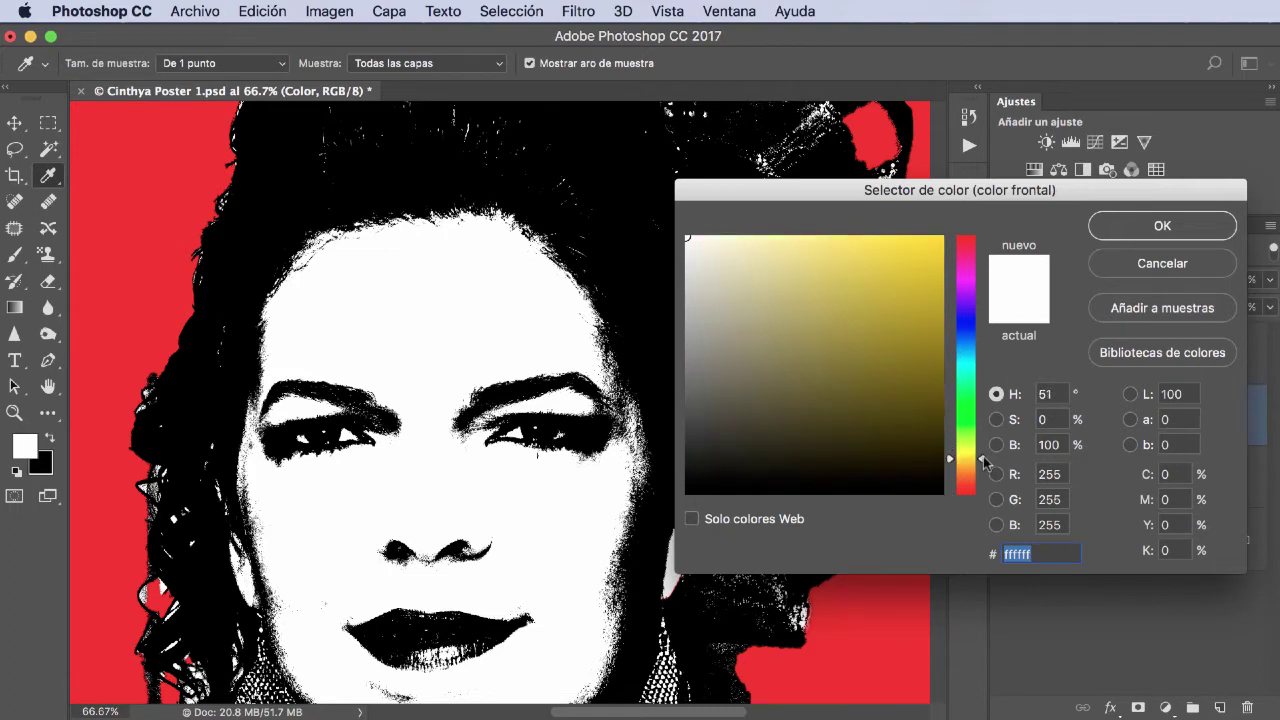
left_click_drag(868, 322, 832, 245)
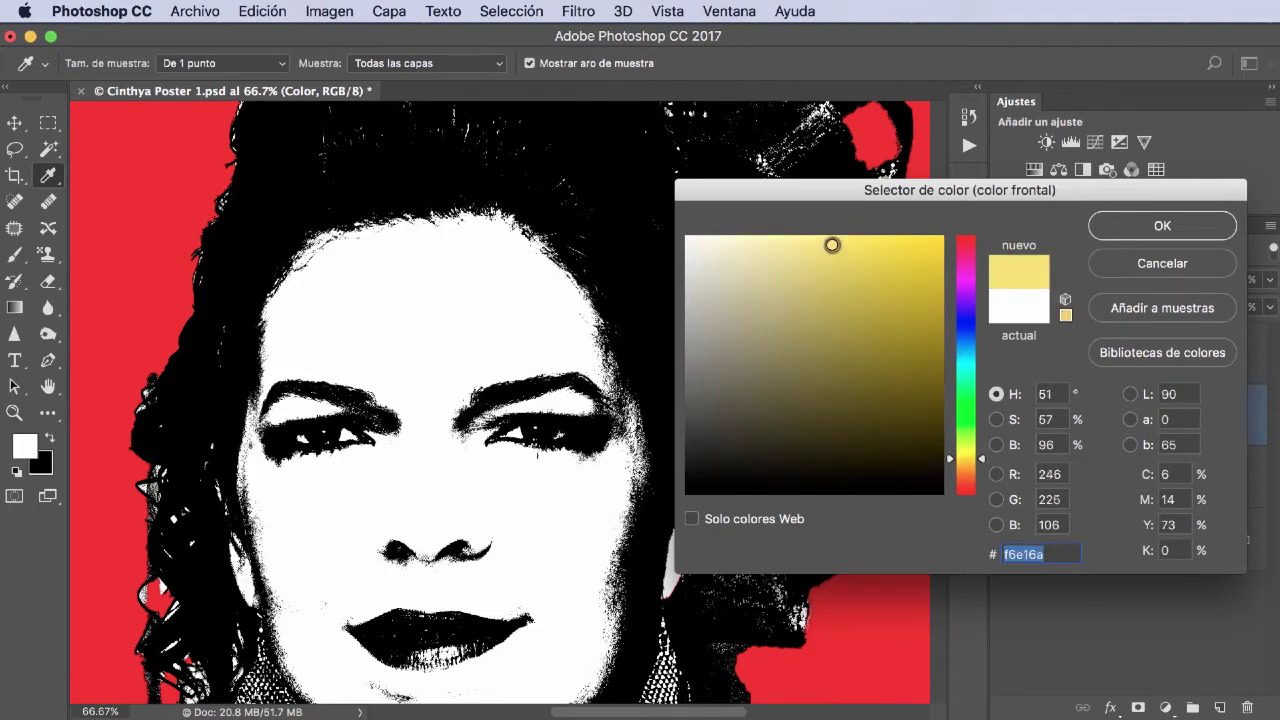
left_click(1160, 226)
key("b")
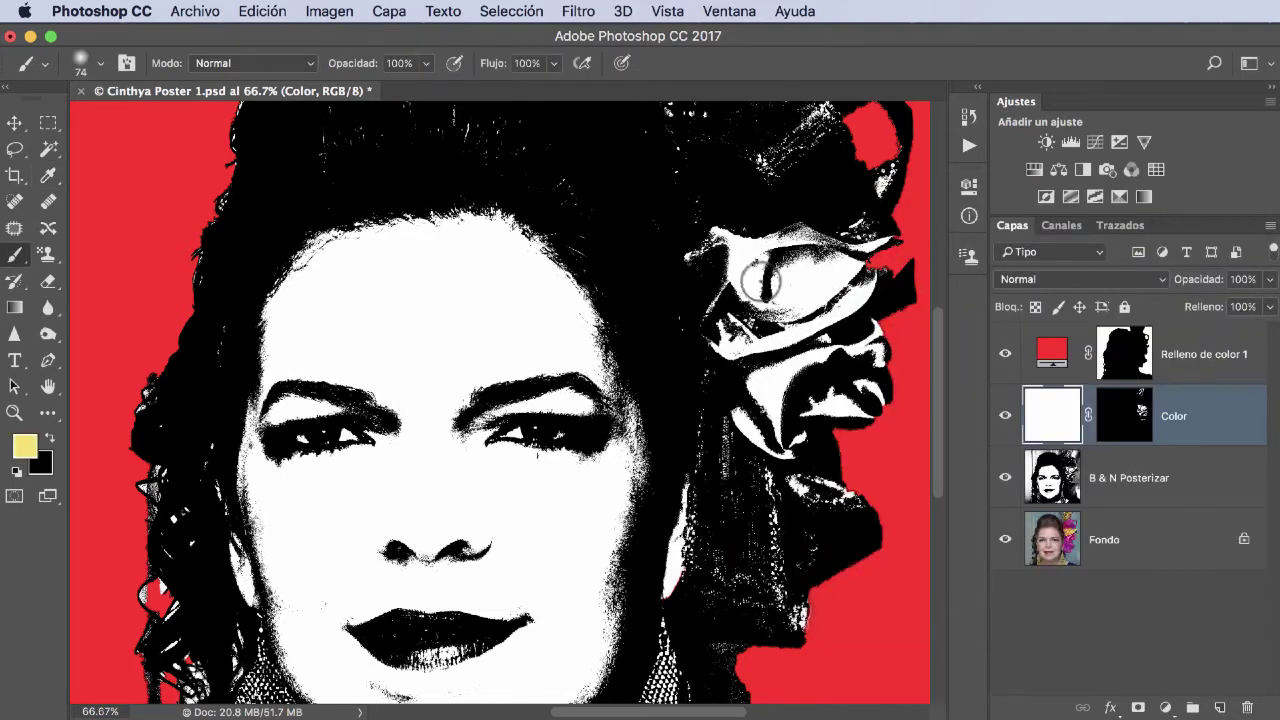
mouse_move(750, 270)
left_mouse_down()
mouse_move(799, 218)
mouse_move(748, 288)
mouse_move(742, 270)
mouse_move(750, 290)
mouse_move(797, 290)
mouse_move(880, 245)
mouse_move(798, 282)
mouse_move(775, 240)
mouse_move(840, 290)
mouse_move(830, 322)
mouse_move(790, 337)
mouse_move(872, 315)
mouse_move(864, 325)
left_mouse_up()
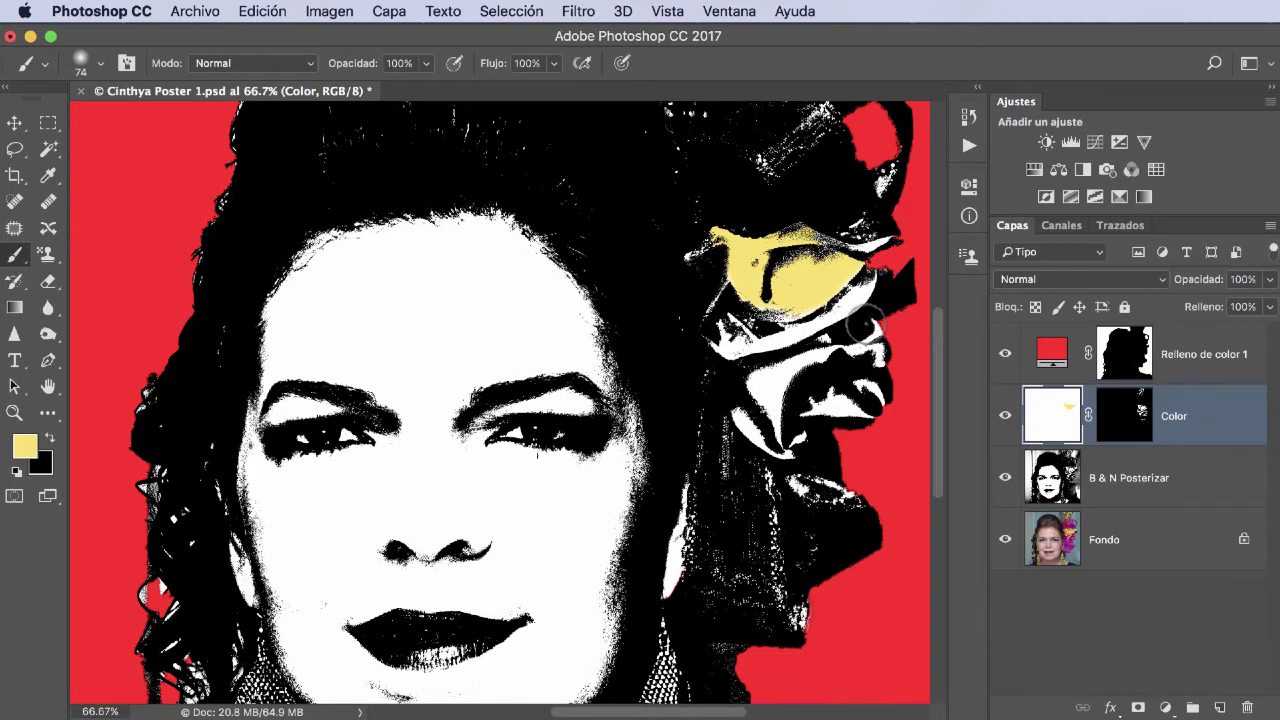
Paint the petals below the yellow ones bright green (71fe4c).
left_click(25, 446)
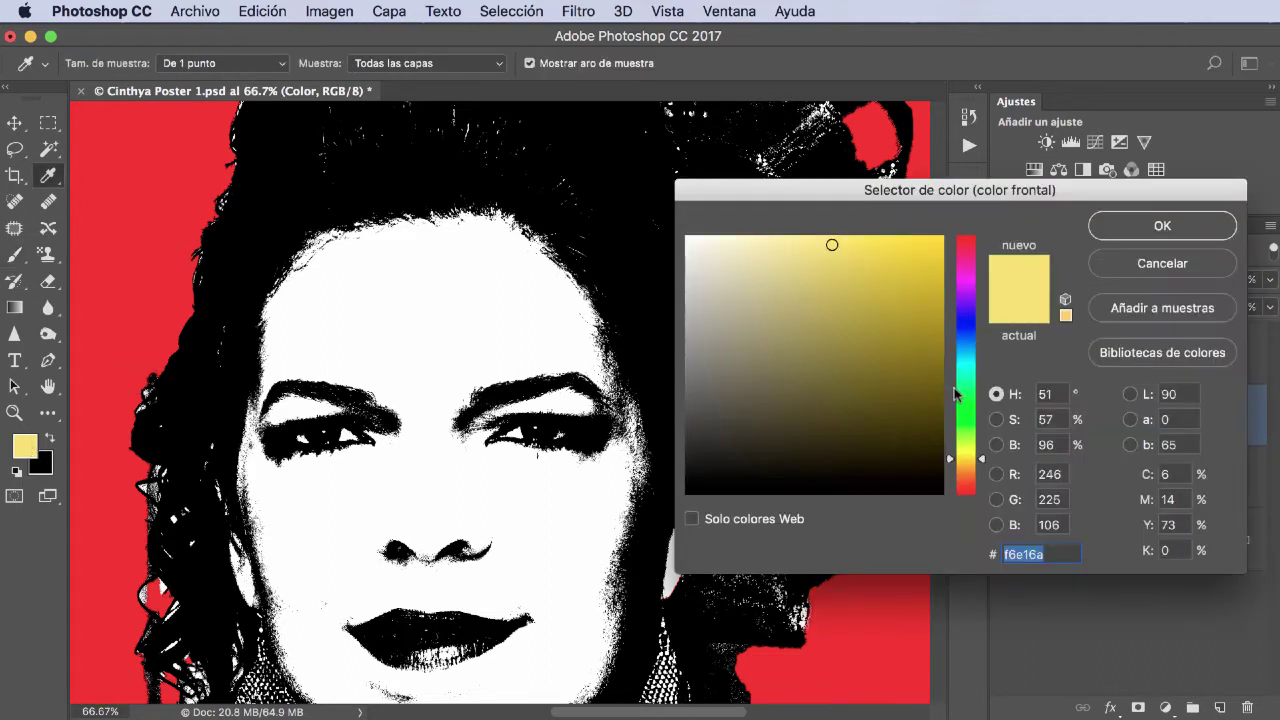
left_click(974, 418)
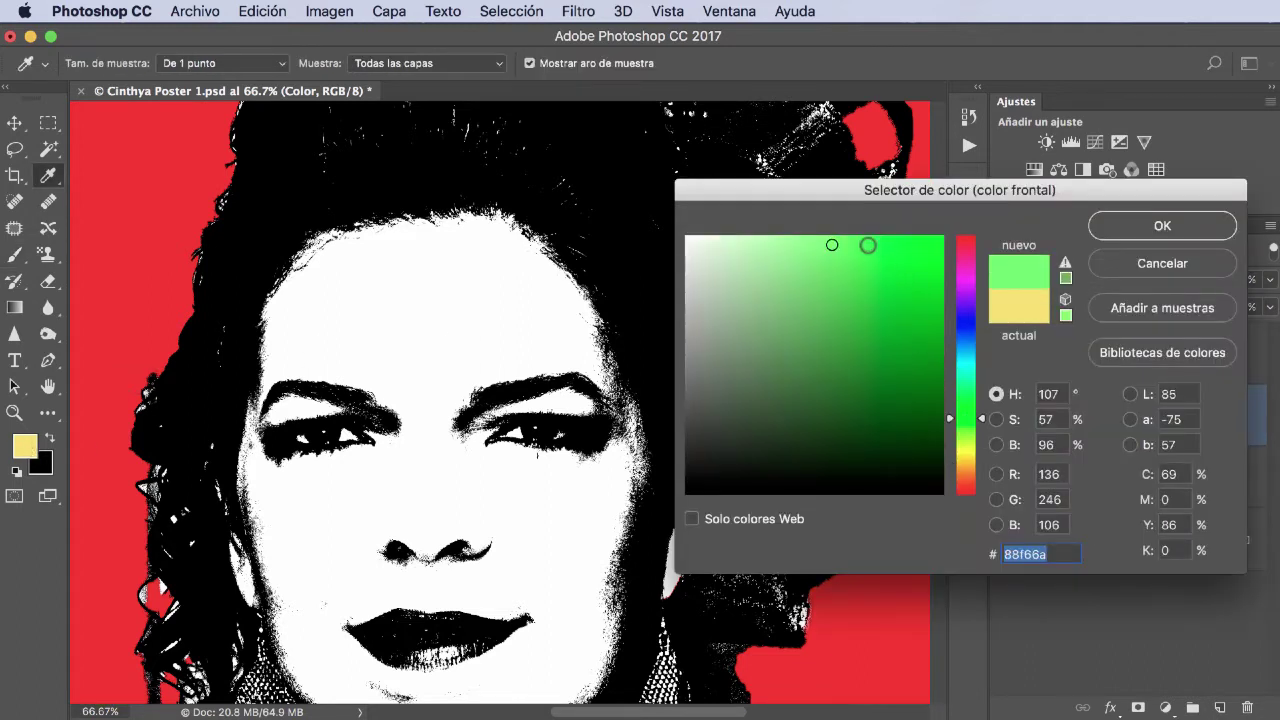
left_click_drag(832, 245, 866, 238)
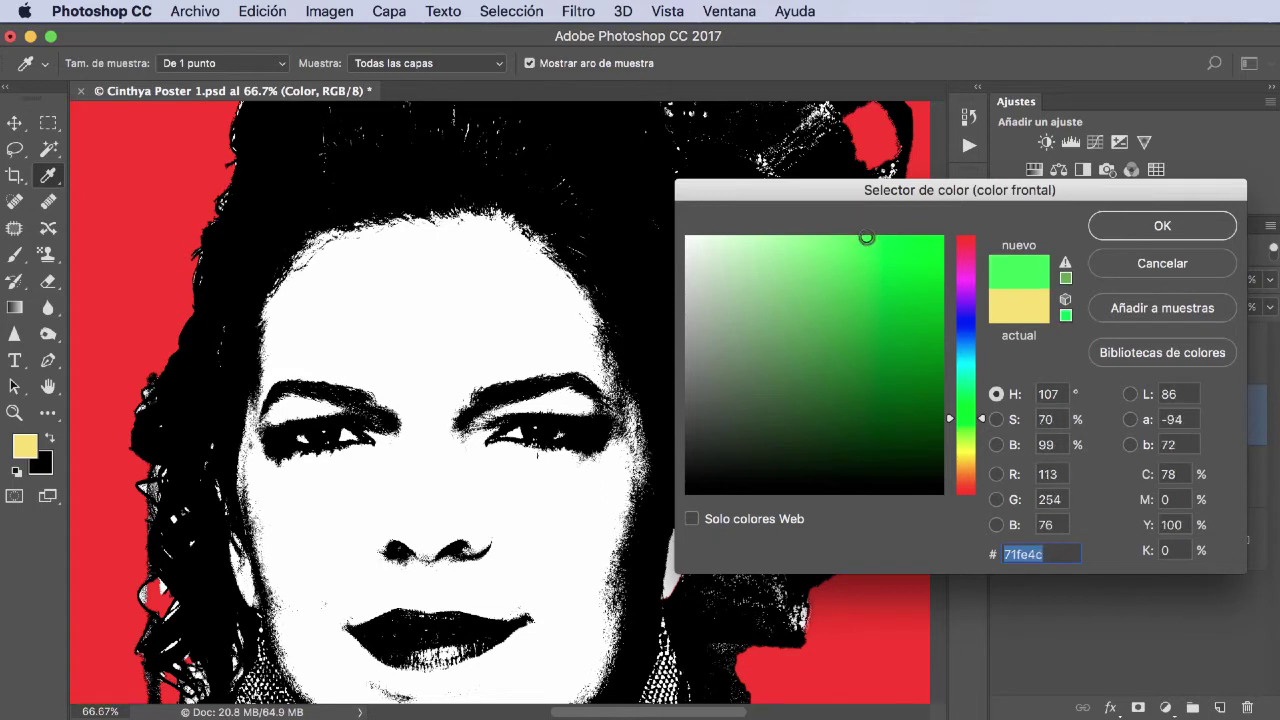
left_click(1140, 223)
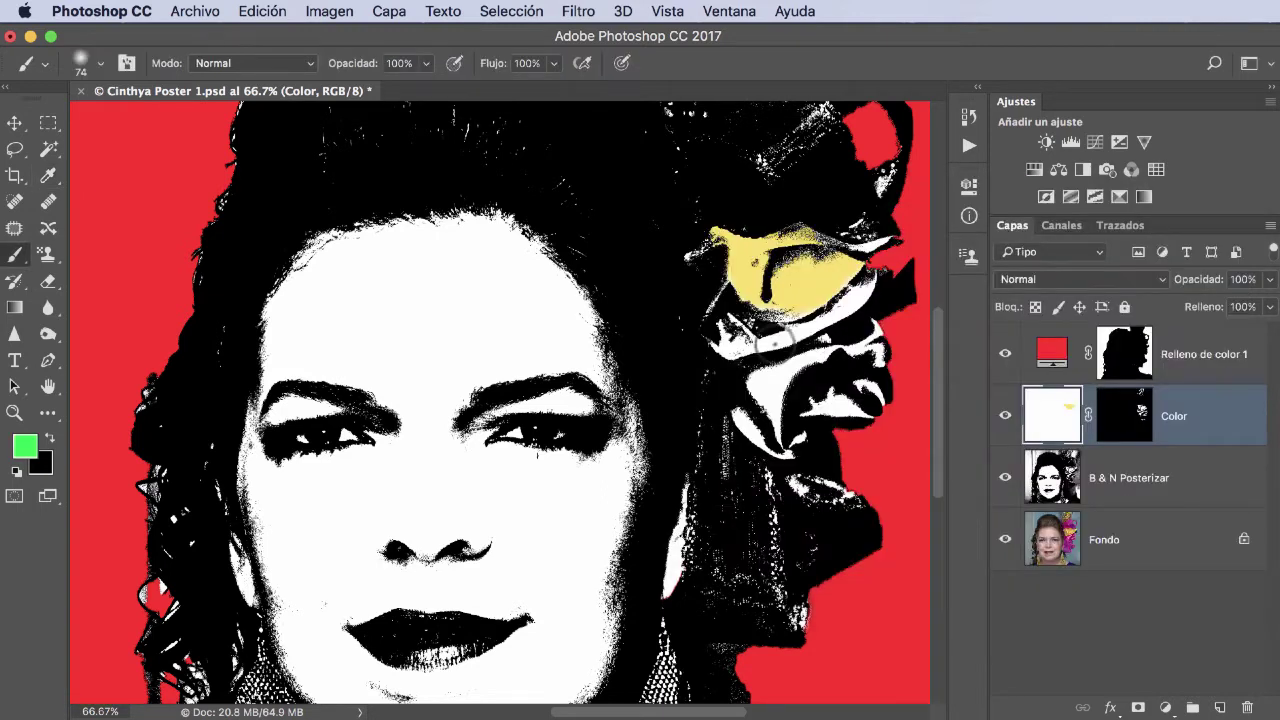
mouse_move(735, 346)
left_mouse_down()
mouse_move(720, 338)
mouse_move(811, 311)
mouse_move(700, 348)
left_mouse_up()
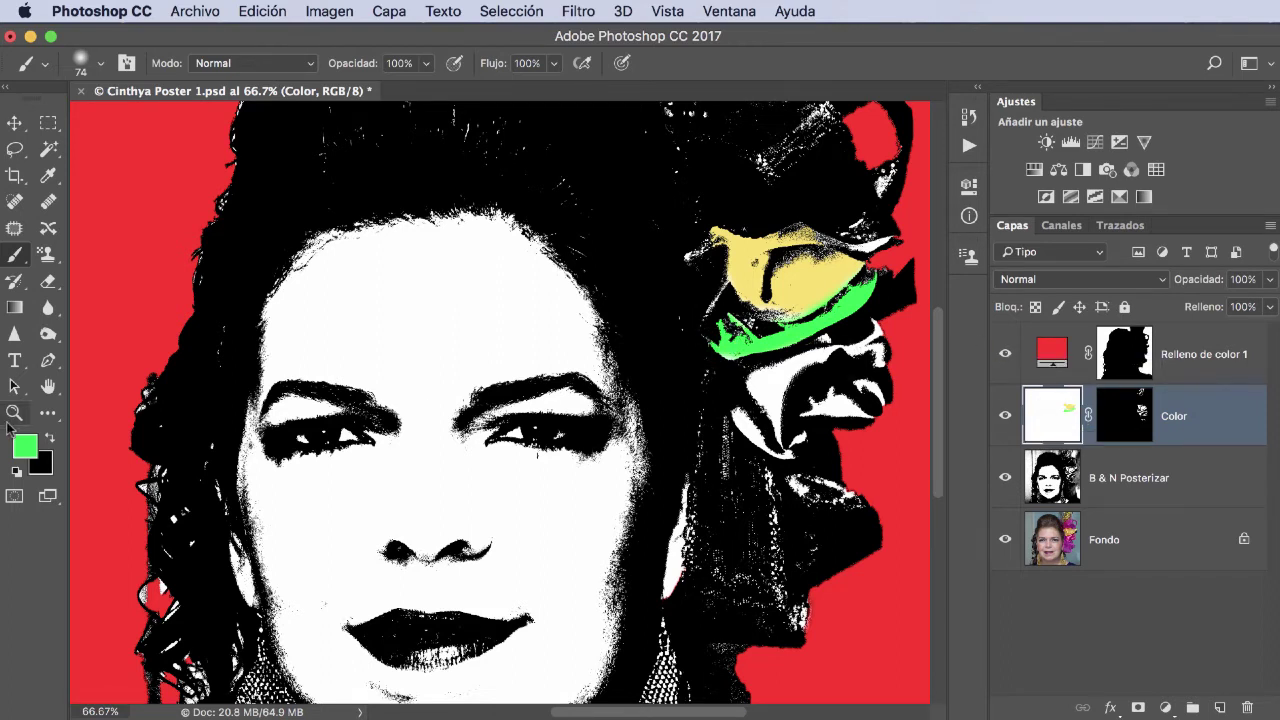
left_click(28, 452)
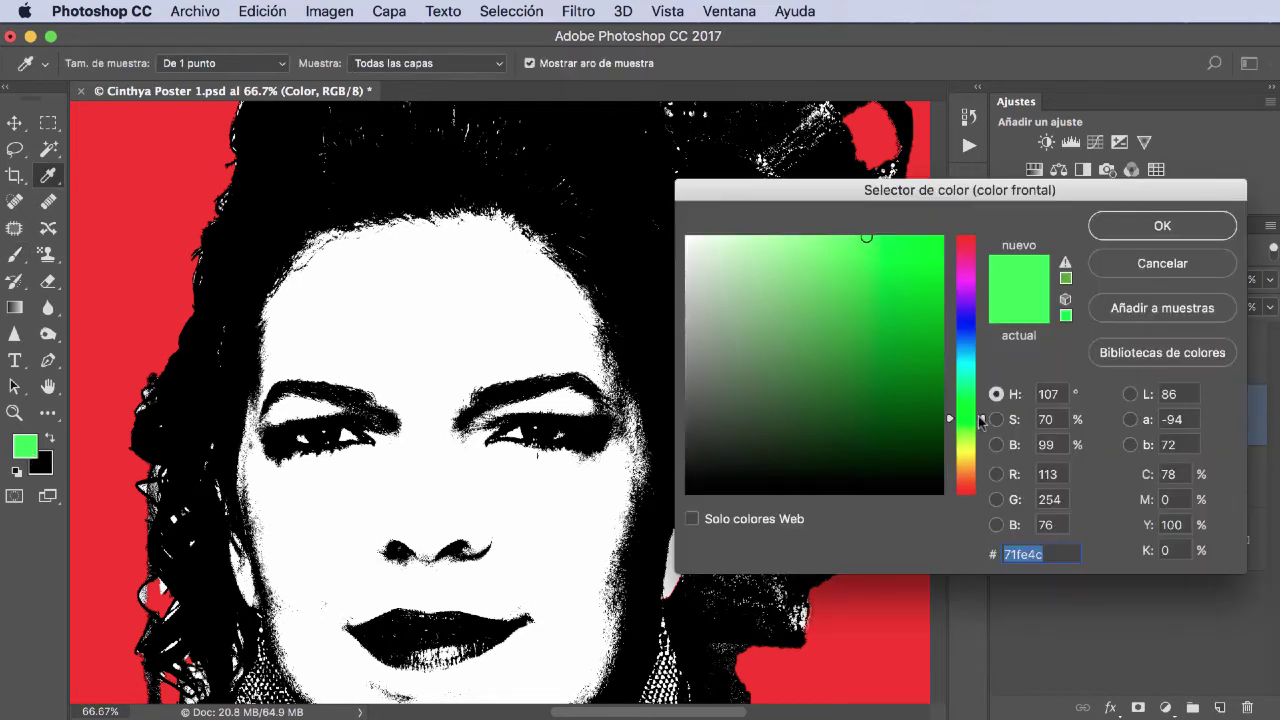
Paint the lower flower petals a soft light blue.
left_click(960, 330)
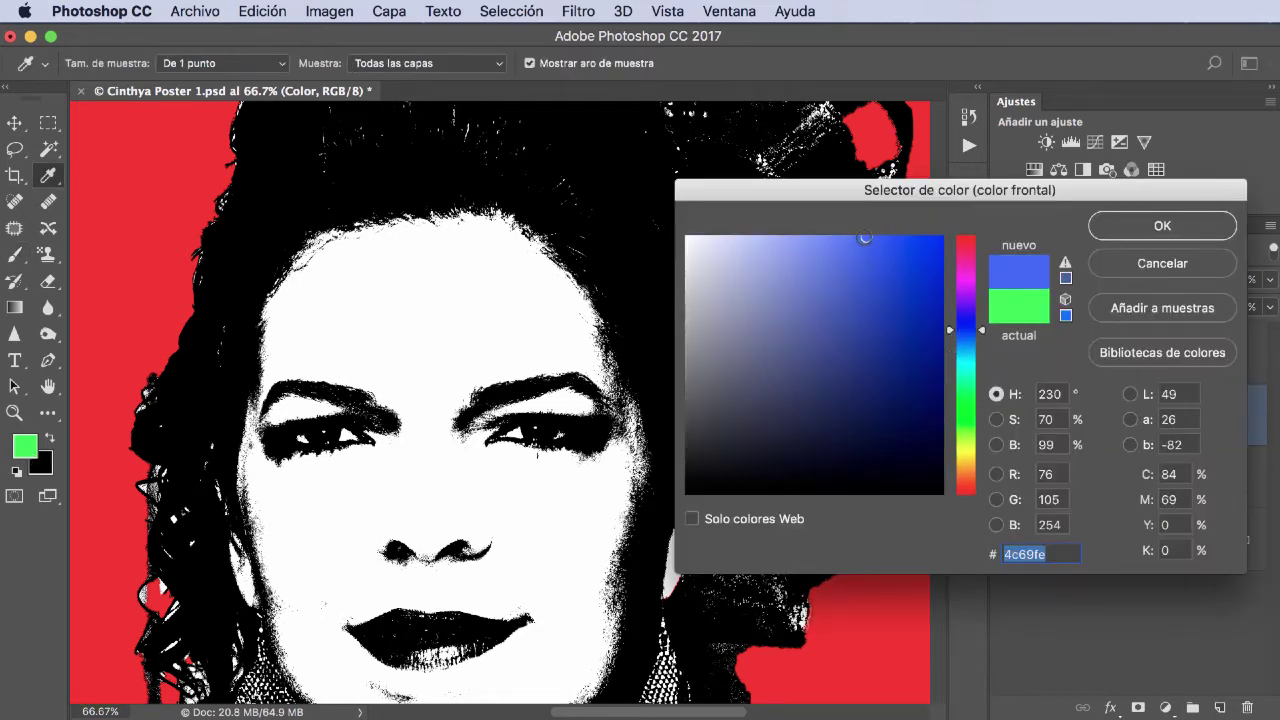
left_click_drag(865, 238, 818, 232)
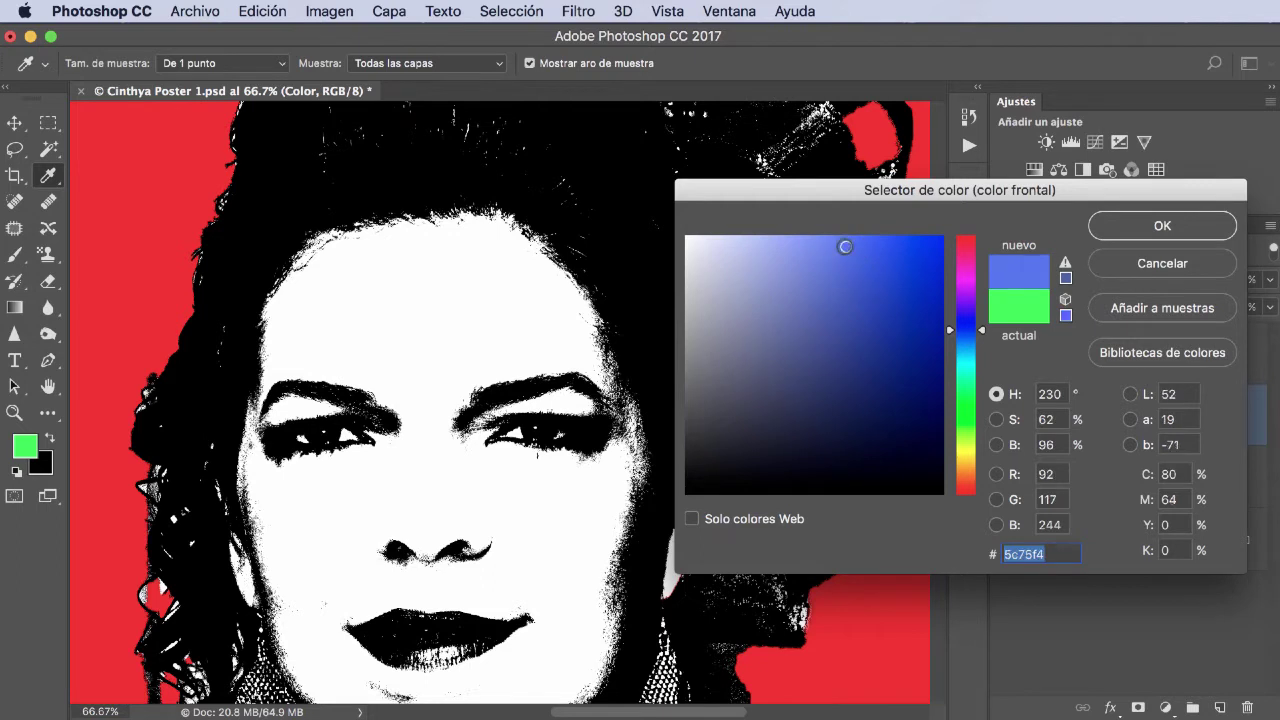
left_click(1160, 226)
mouse_move(785, 430)
left_mouse_down()
mouse_move(765, 402)
mouse_move(814, 366)
left_mouse_up()
mouse_move(867, 337)
left_mouse_down()
mouse_move(864, 365)
mouse_move(769, 381)
mouse_move(810, 387)
left_mouse_up()
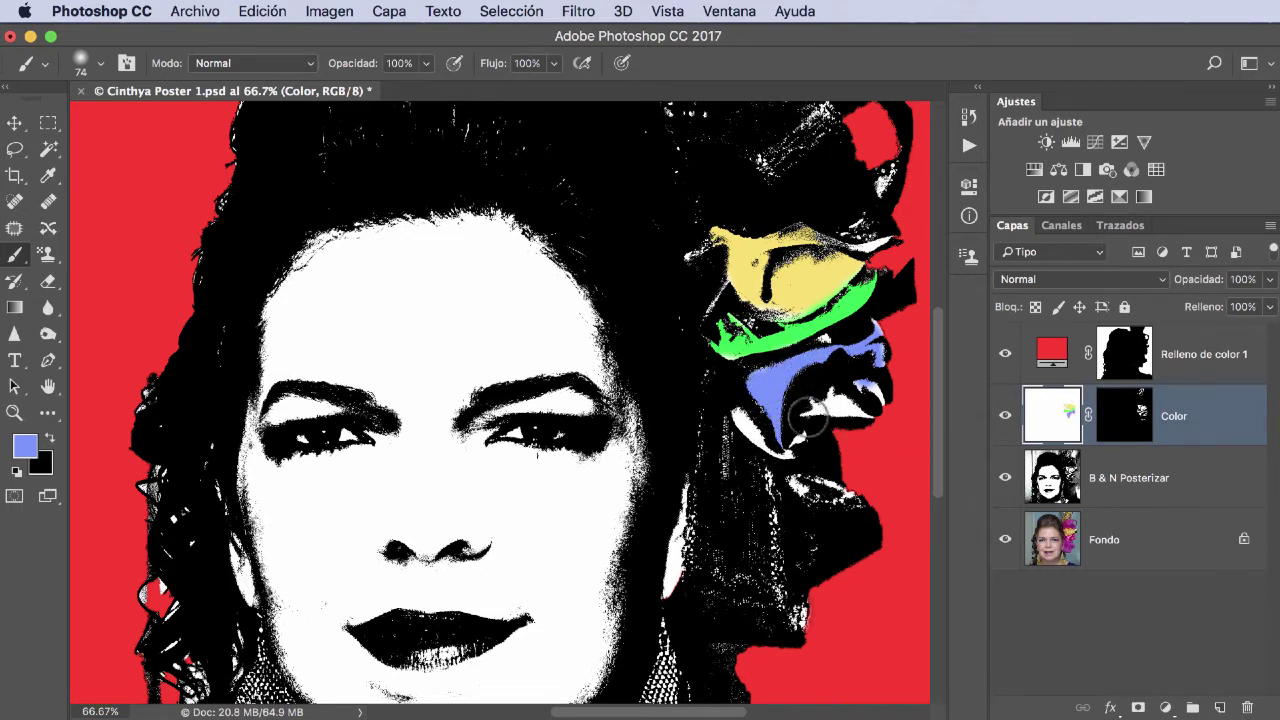
left_click_drag(800, 418, 907, 400)
Add pale light-green accents over the blue petals.
left_click(25, 446)
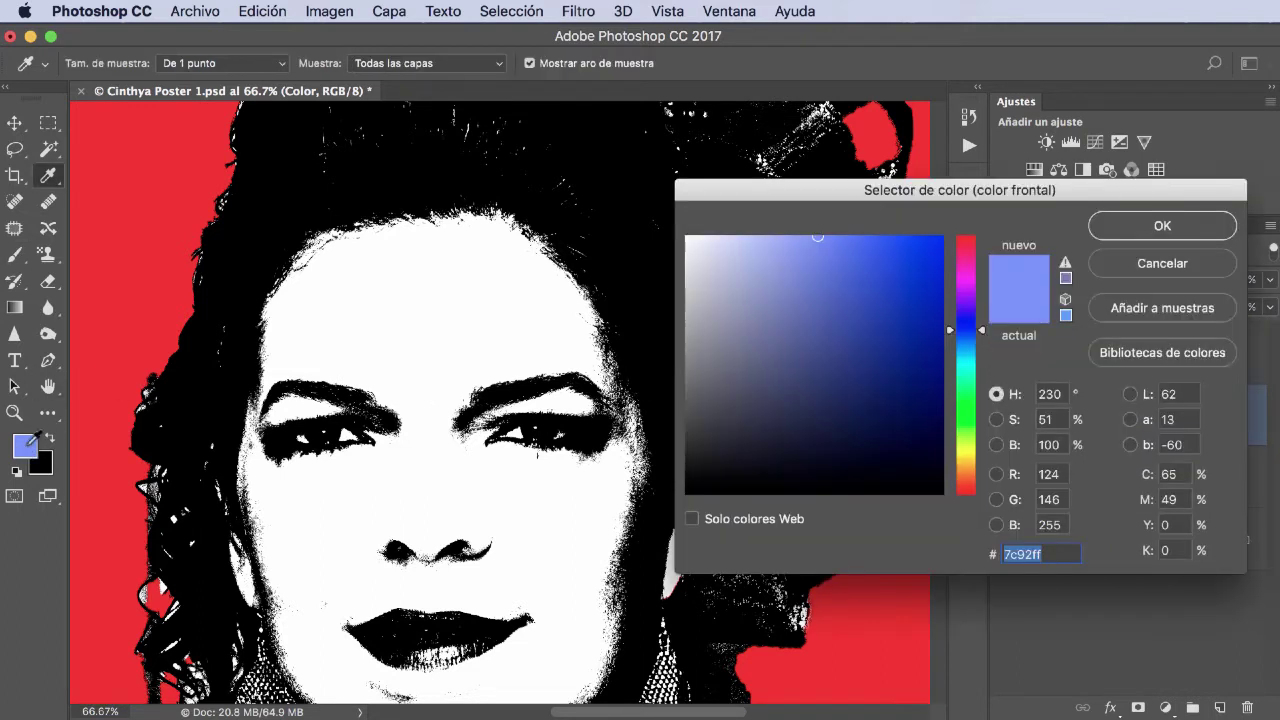
left_click(966, 414)
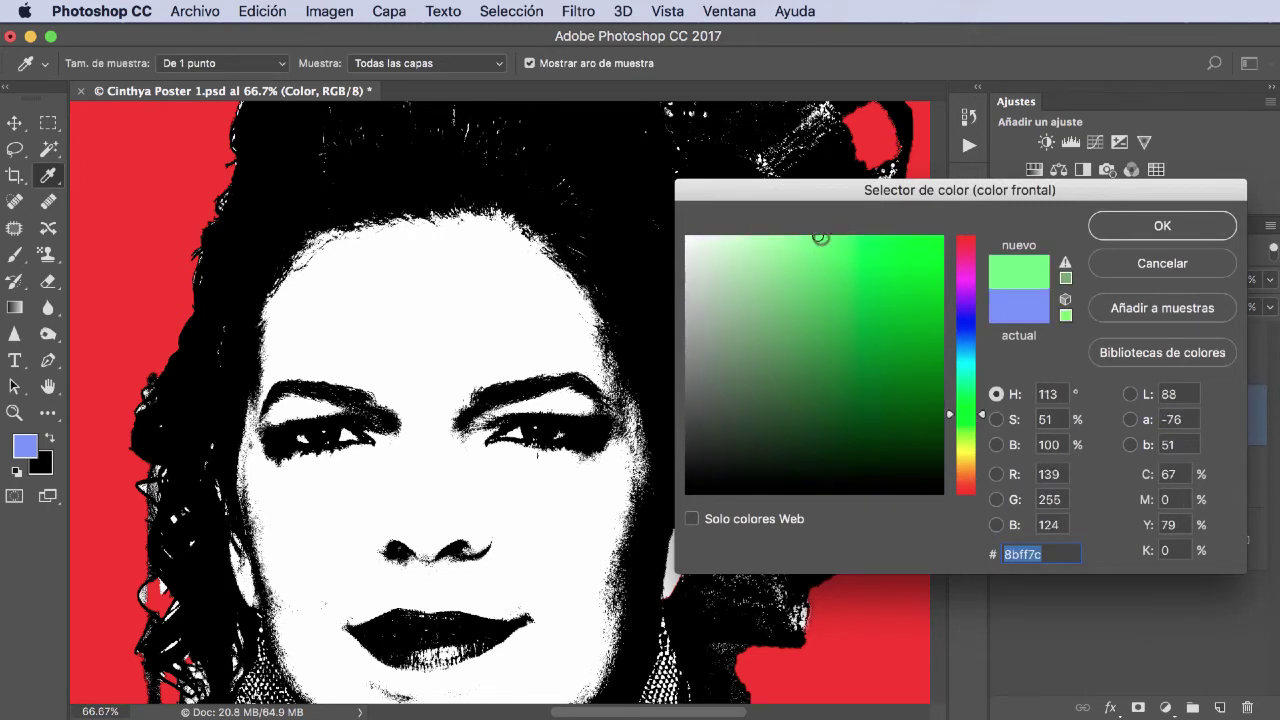
mouse_move(812, 240)
left_mouse_down()
mouse_move(770, 264)
mouse_move(730, 234)
mouse_move(764, 234)
left_mouse_up()
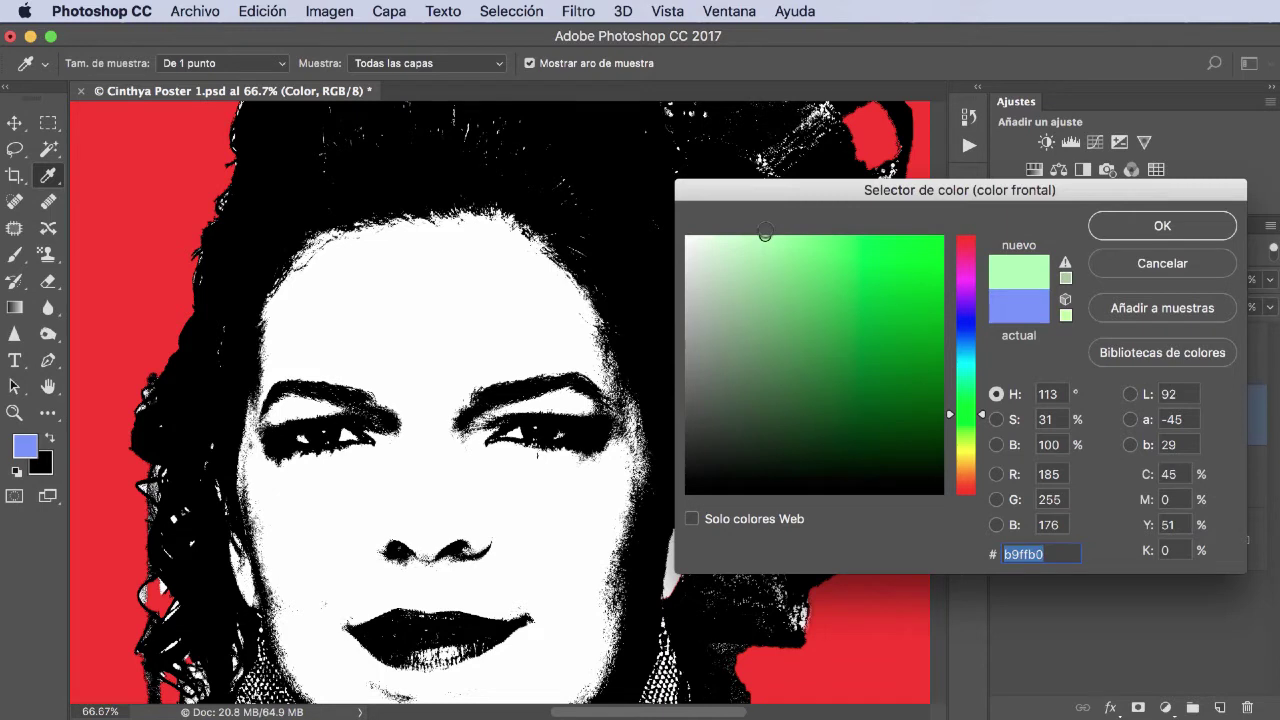
left_click(1180, 228)
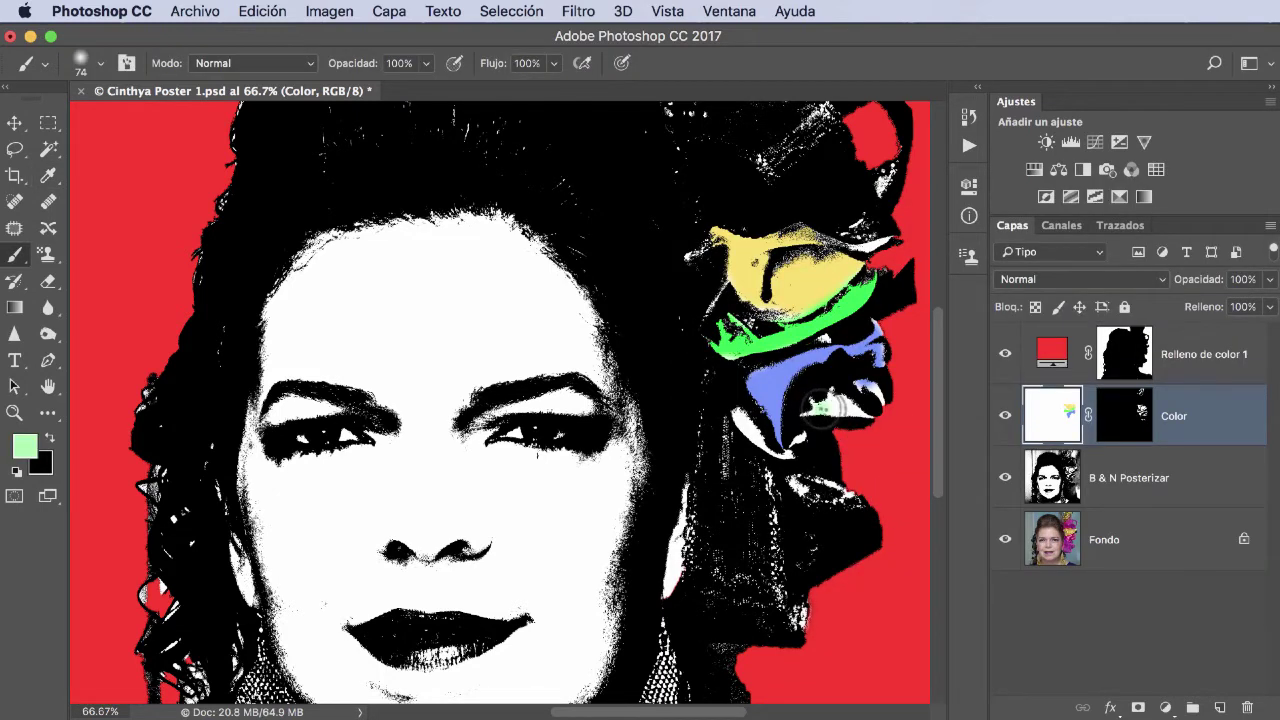
left_click_drag(821, 407, 872, 418)
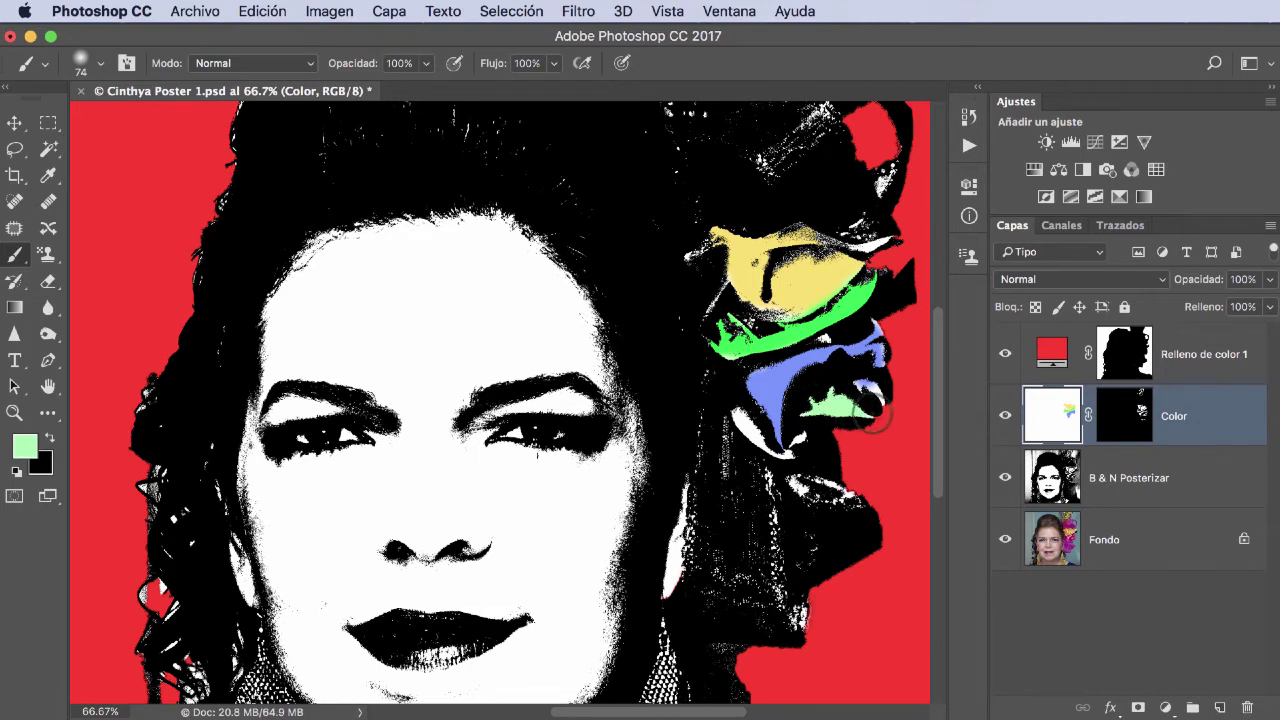
left_click_drag(872, 418, 838, 408)
Paint golden yellow (fdc92b) onto the lower petal beside the light-green patch.
left_click(24, 445)
left_click(970, 456)
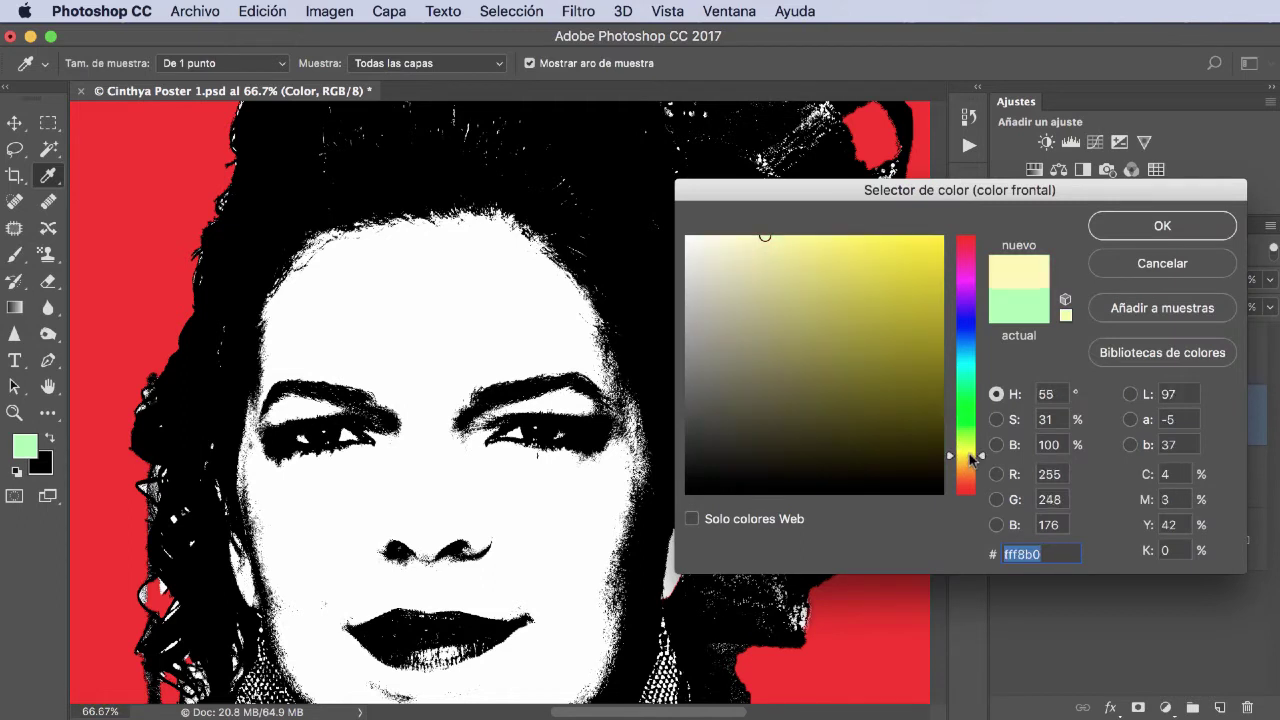
left_click_drag(980, 457, 980, 463)
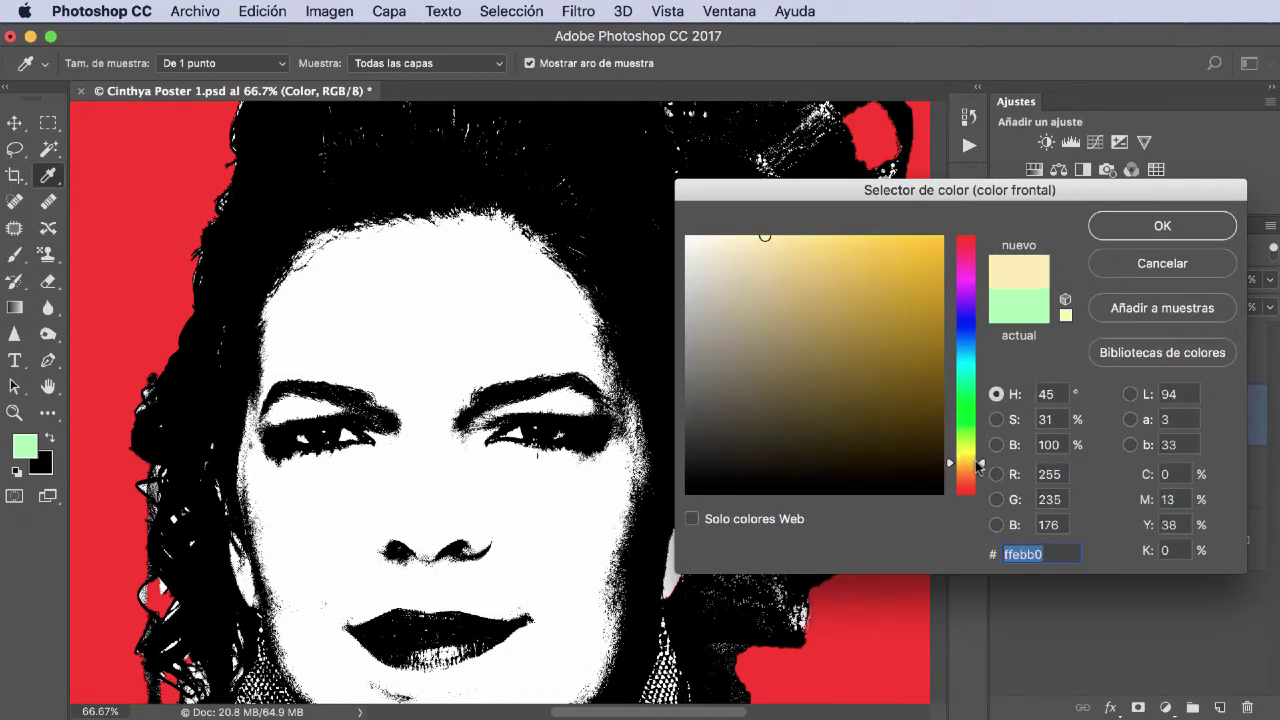
left_click_drag(764, 238, 900, 239)
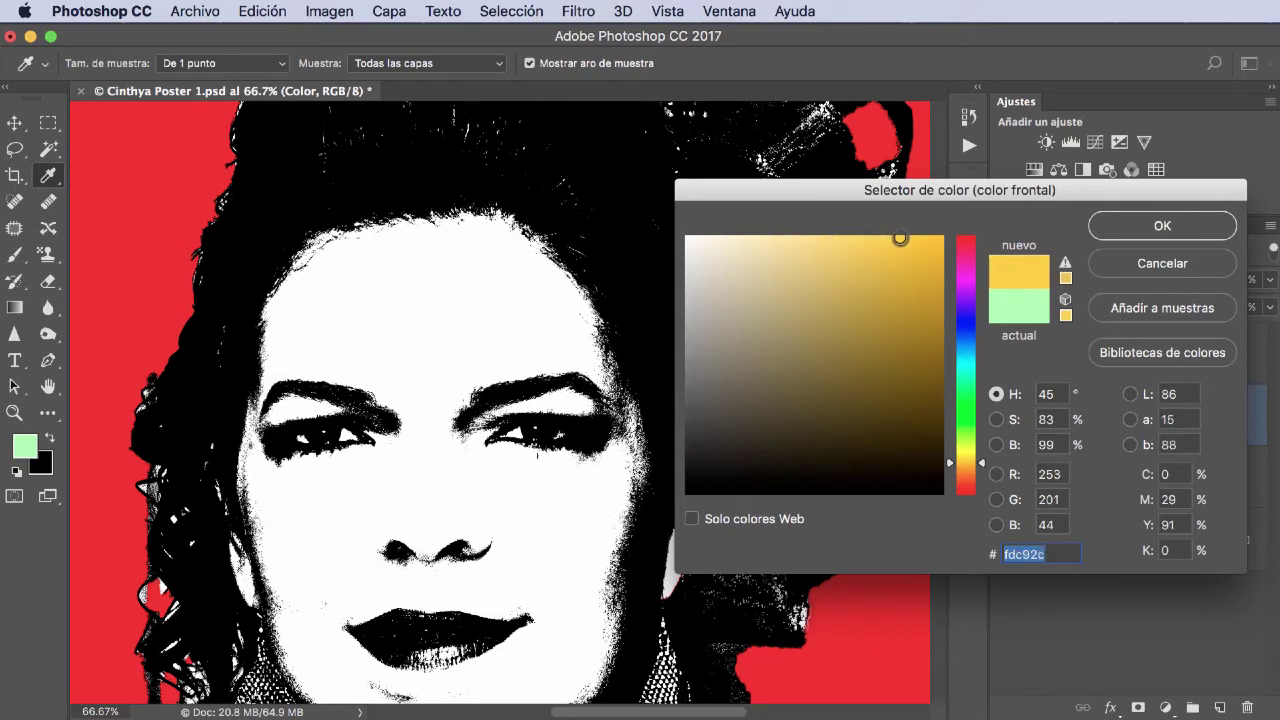
left_click(1160, 225)
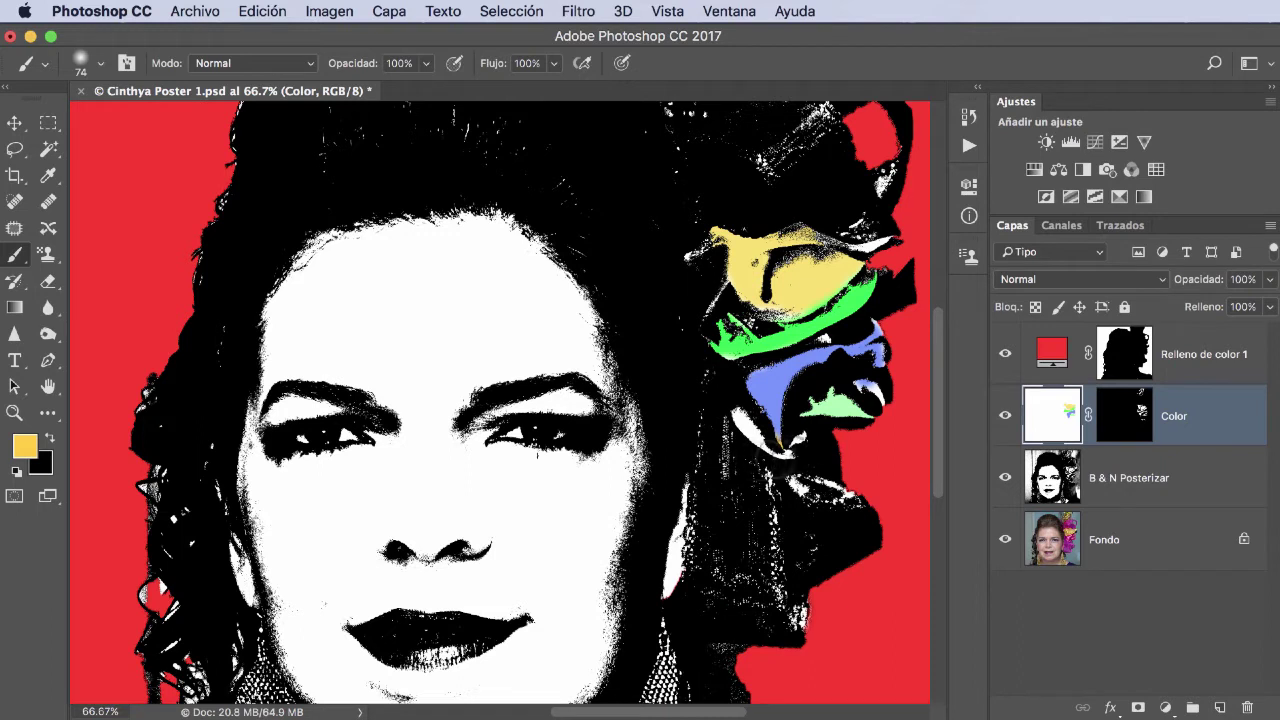
left_click_drag(862, 418, 868, 392)
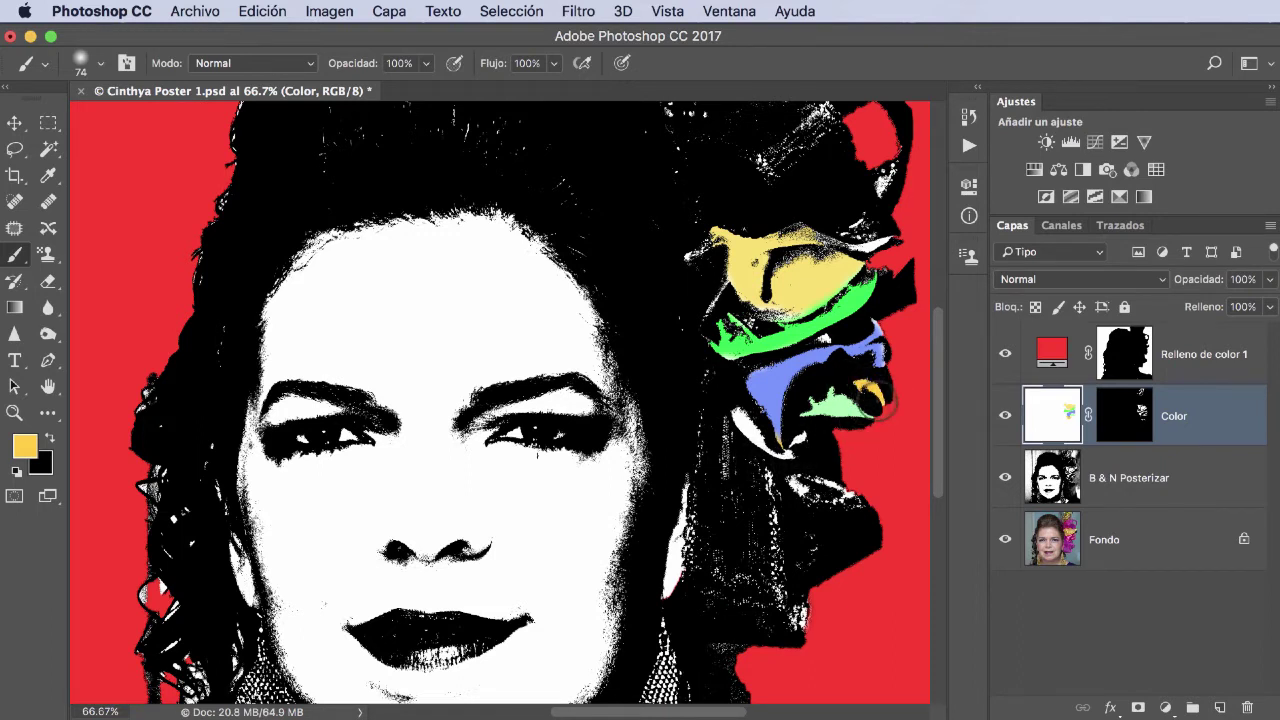
Zoom into the hat netting, set the brush to 17 px, and paint one hole yellow.
scroll(840, 358, "up", 5)
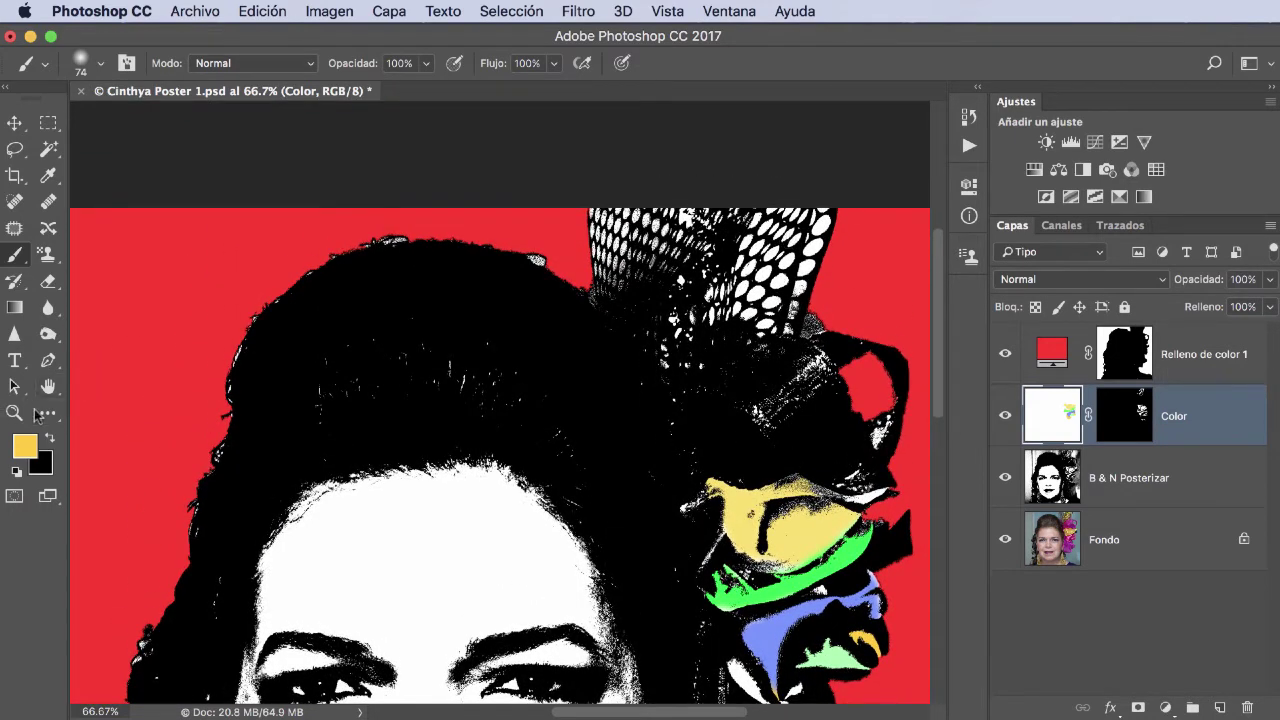
left_click(18, 412)
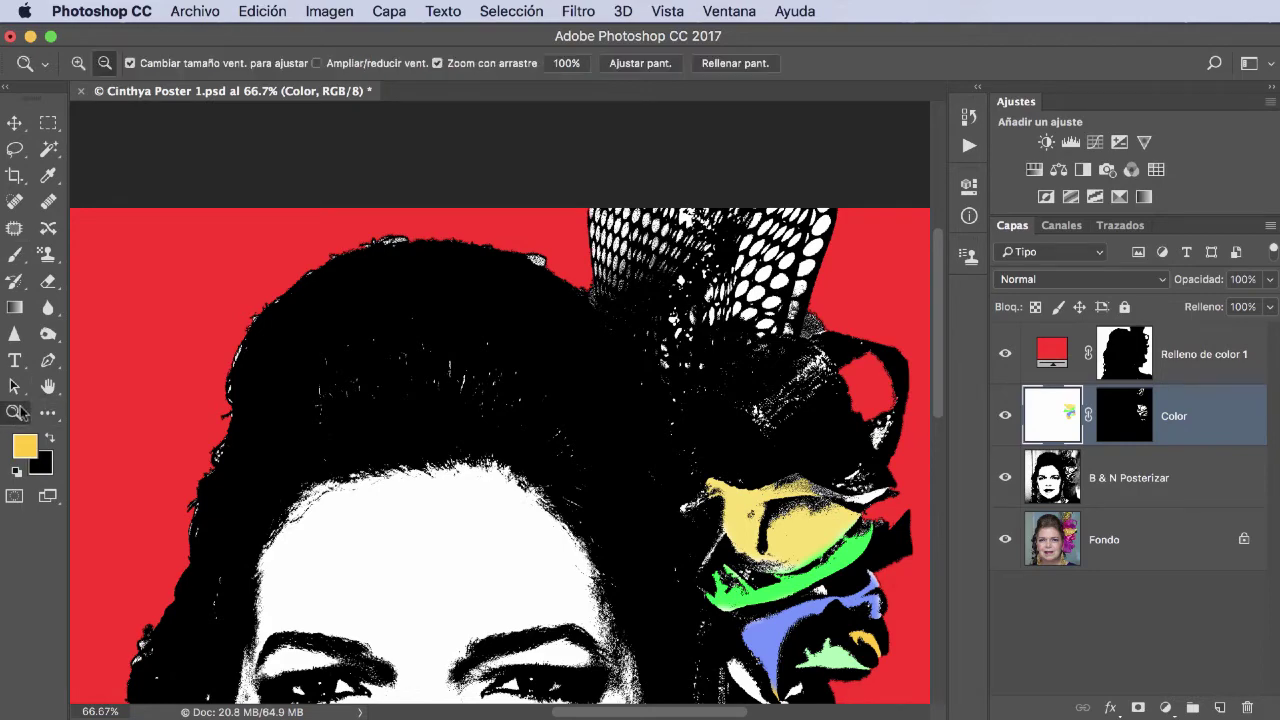
mouse_move(752, 310)
left_mouse_down()
mouse_move(737, 318)
mouse_move(740, 352)
left_mouse_up()
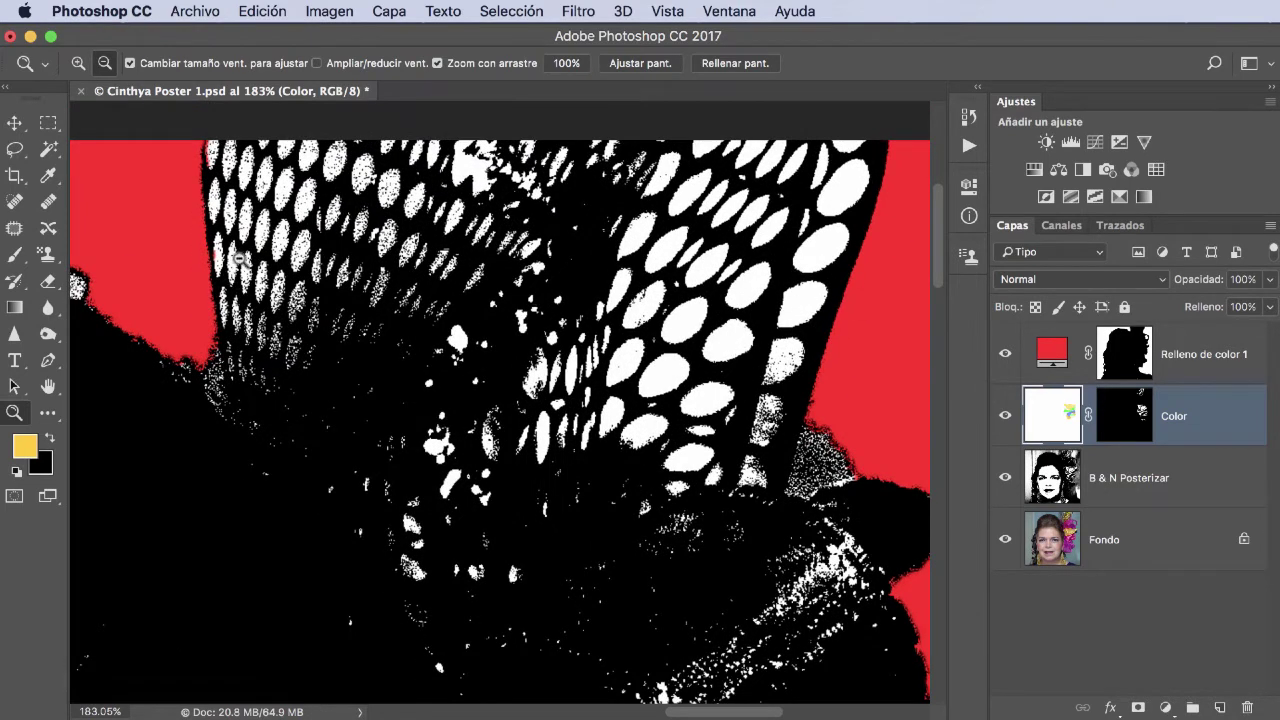
left_click(18, 258)
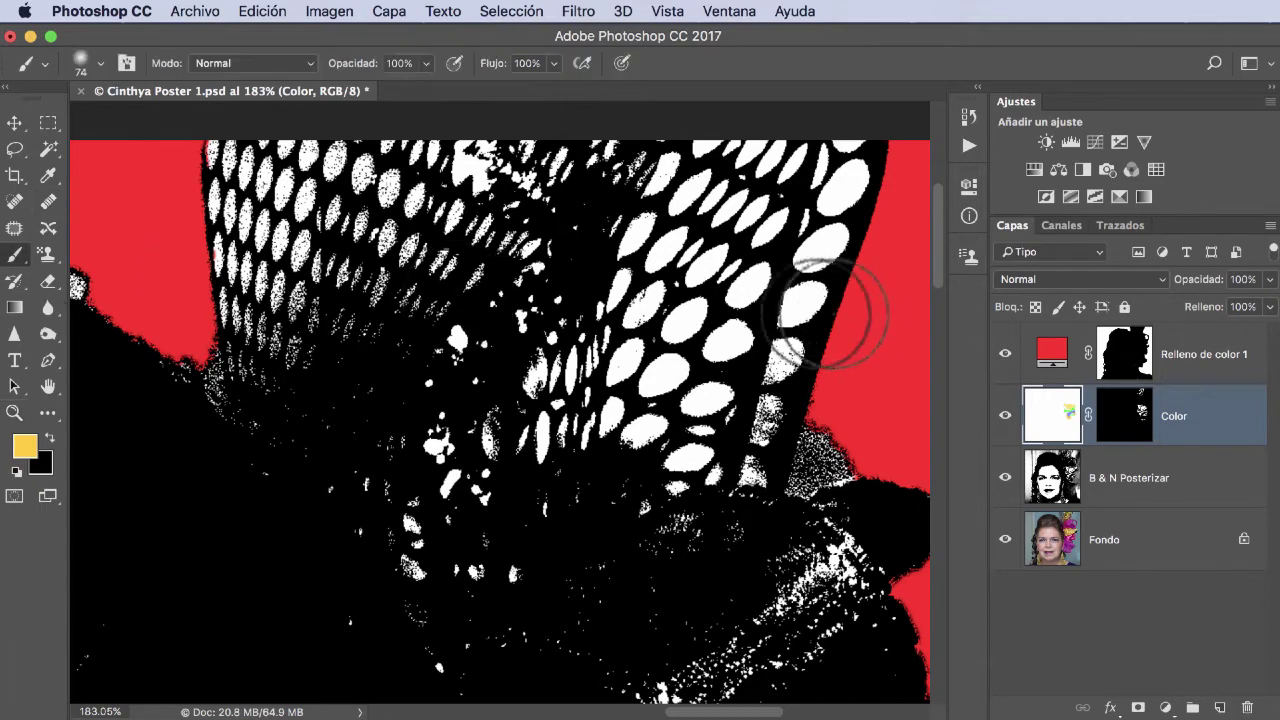
left_click(100, 64)
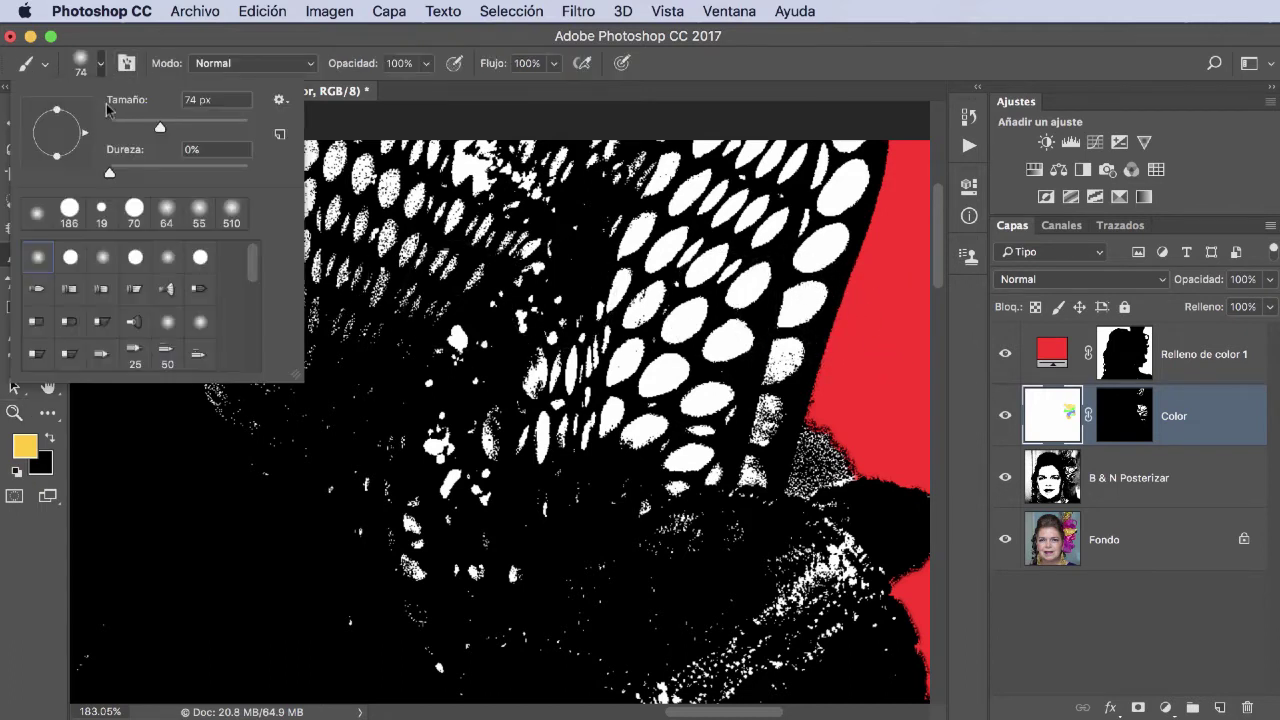
left_click_drag(157, 126, 121, 128)
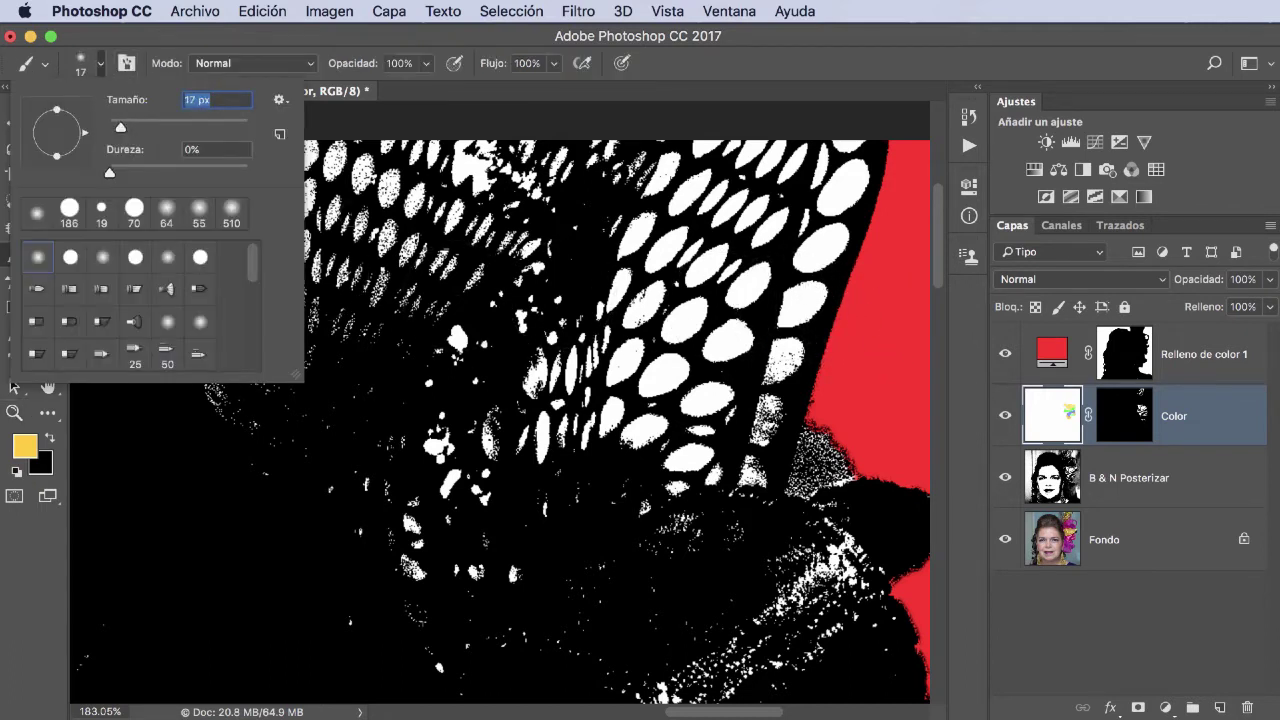
left_click(790, 310)
mouse_move(790, 312)
left_mouse_down()
mouse_move(813, 287)
mouse_move(801, 316)
left_mouse_up()
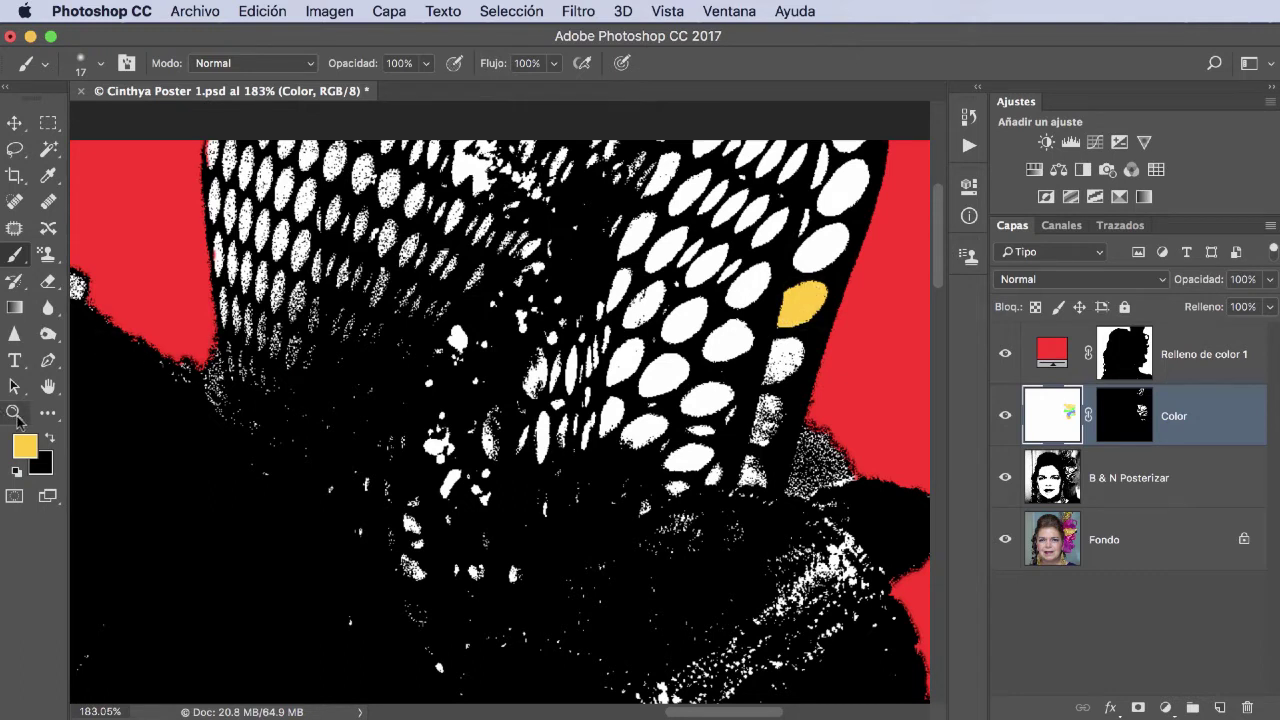
Paint the hole above the yellow one green and the top netting hole blue.
left_click(25, 446)
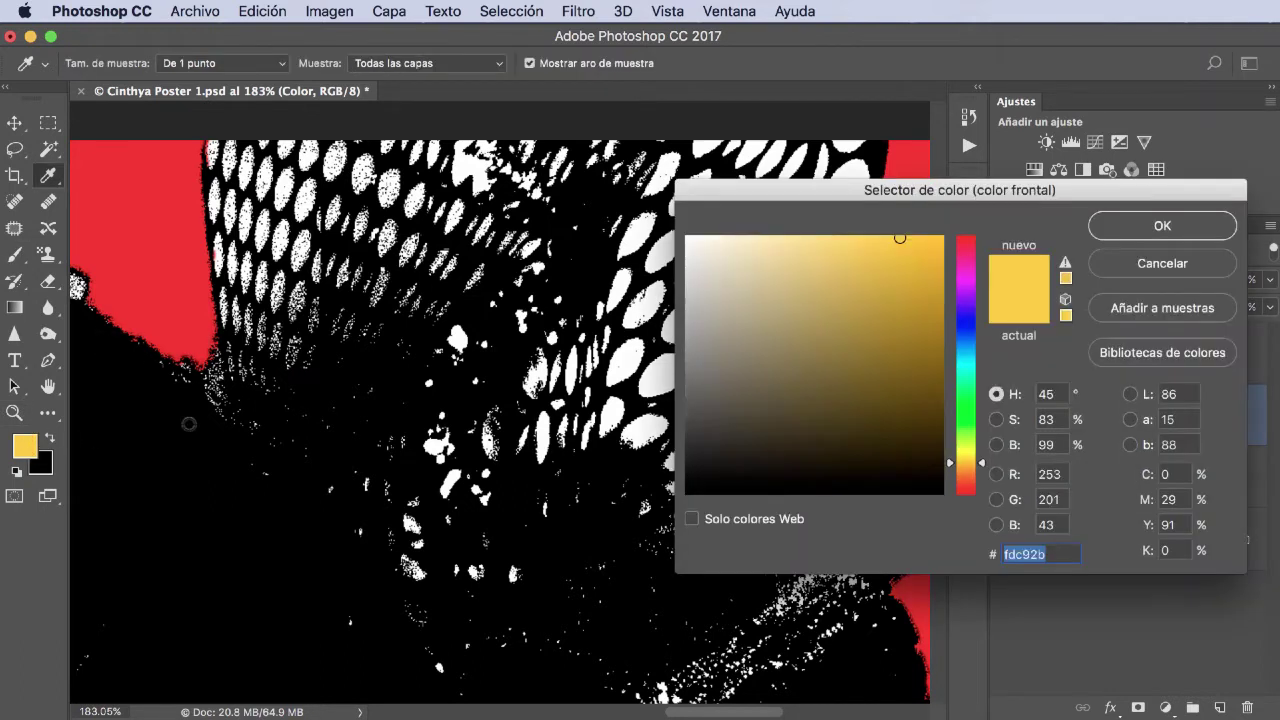
left_click(966, 407)
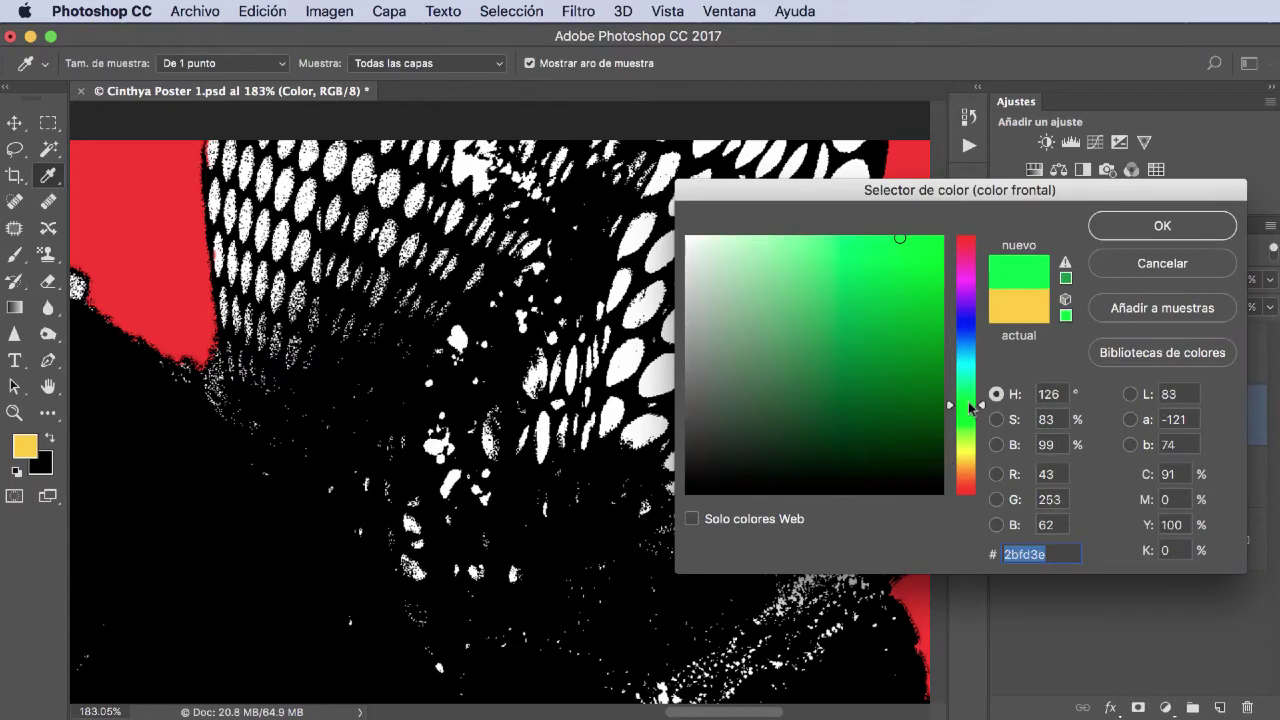
left_click(1163, 228)
left_click_drag(838, 236, 815, 258)
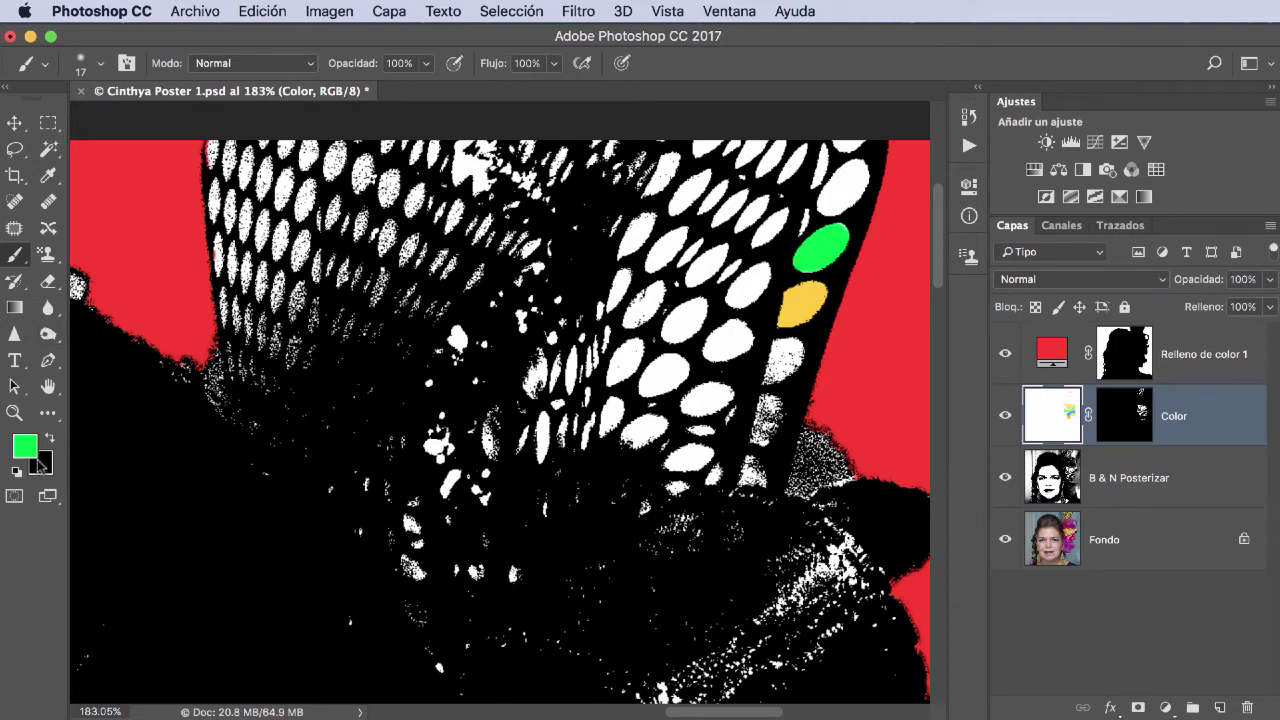
left_click(27, 447)
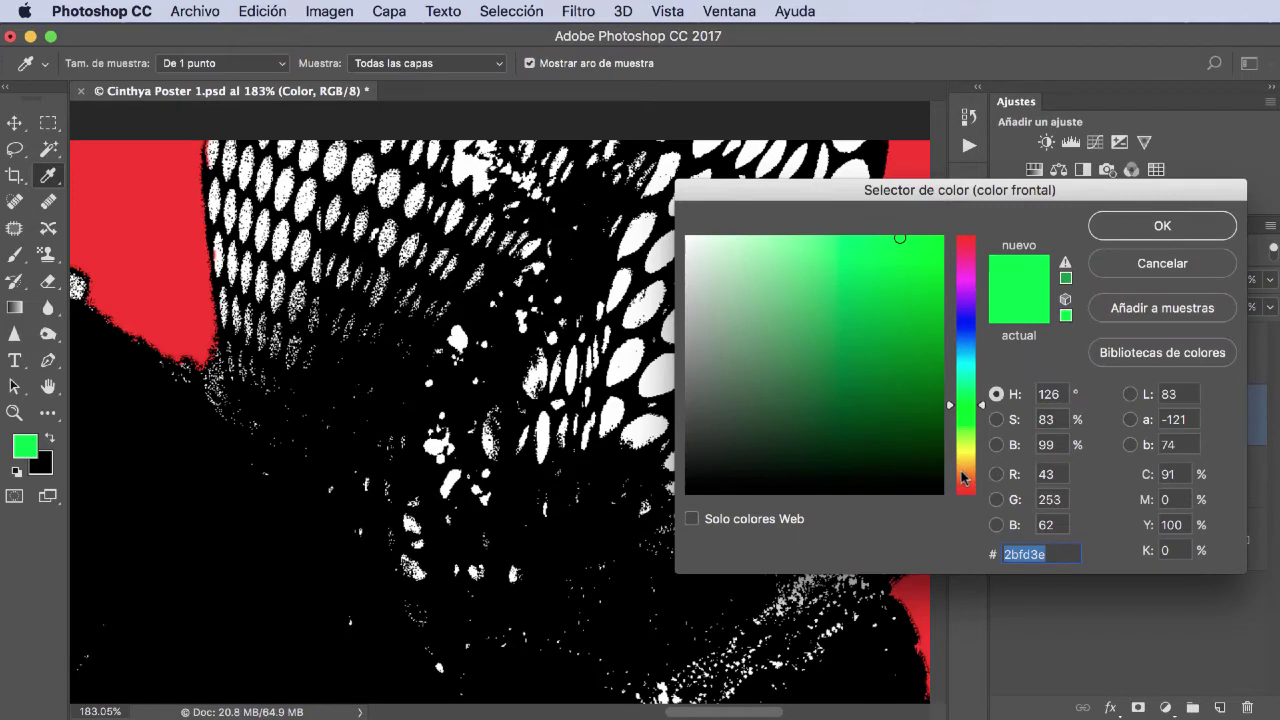
left_click(962, 325)
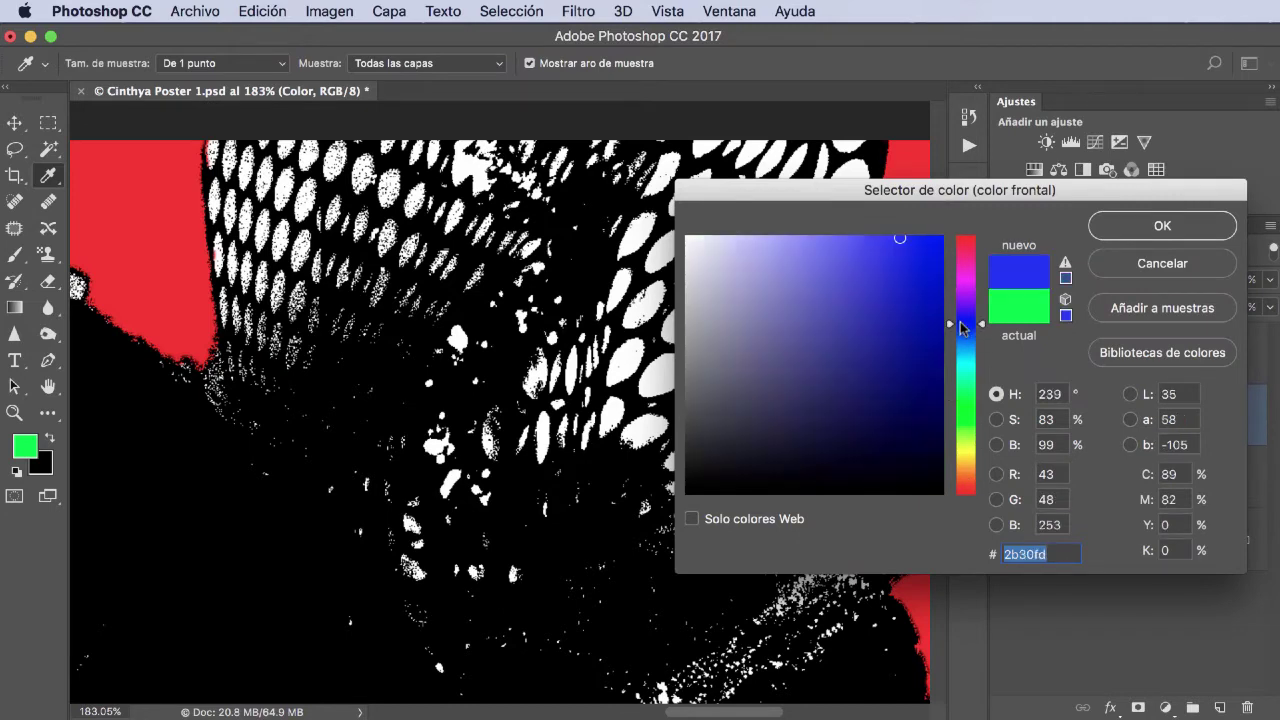
left_click(1135, 230)
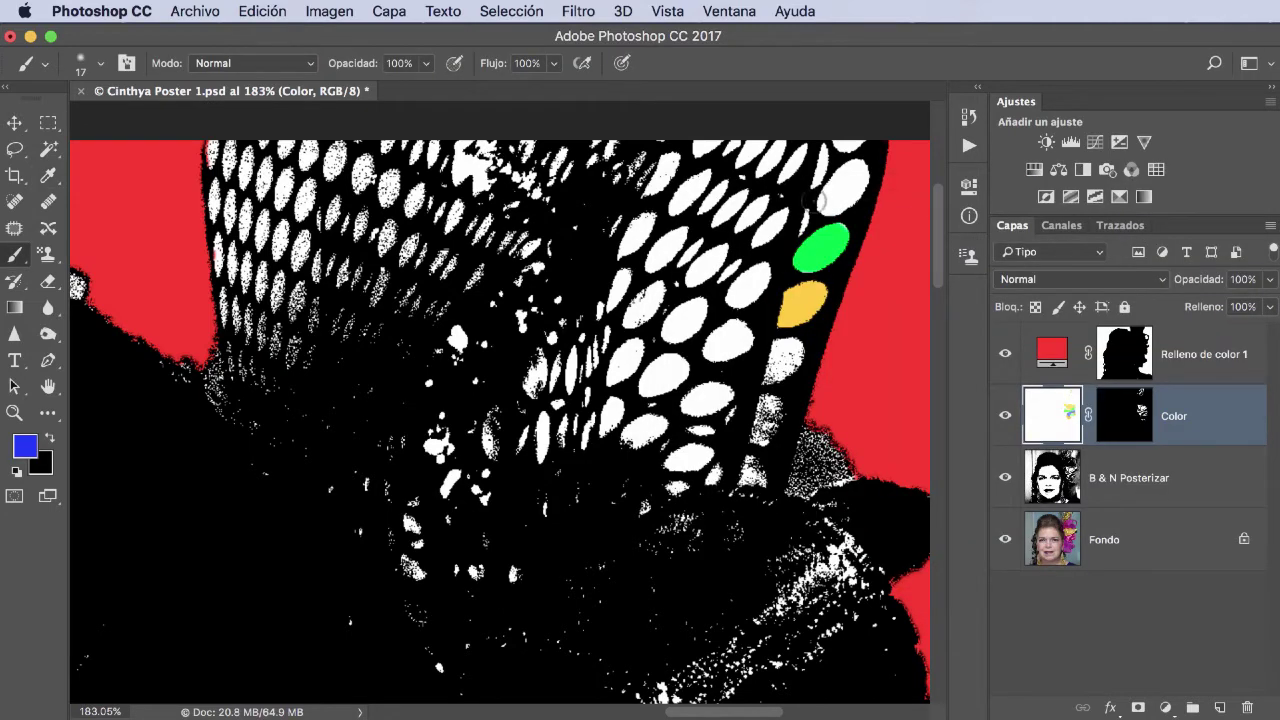
left_click_drag(830, 205, 864, 168)
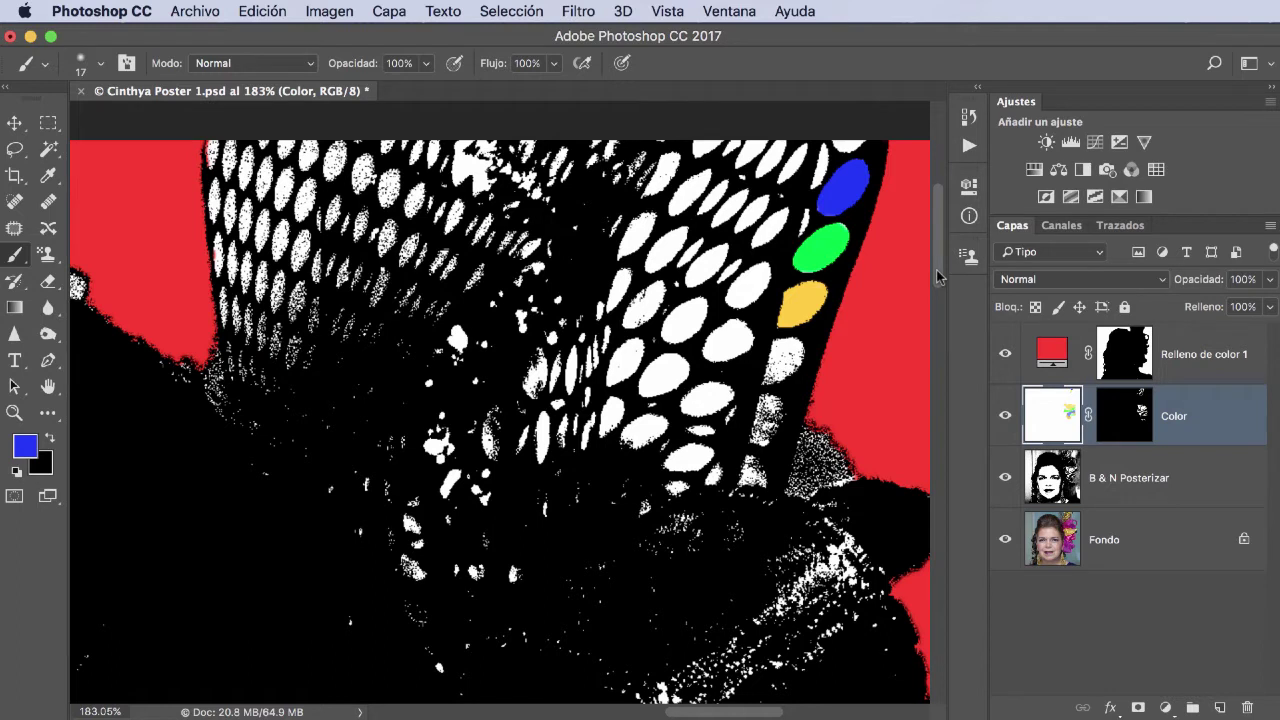
Paint the hole left of the yellow one cyan.
left_click(25, 448)
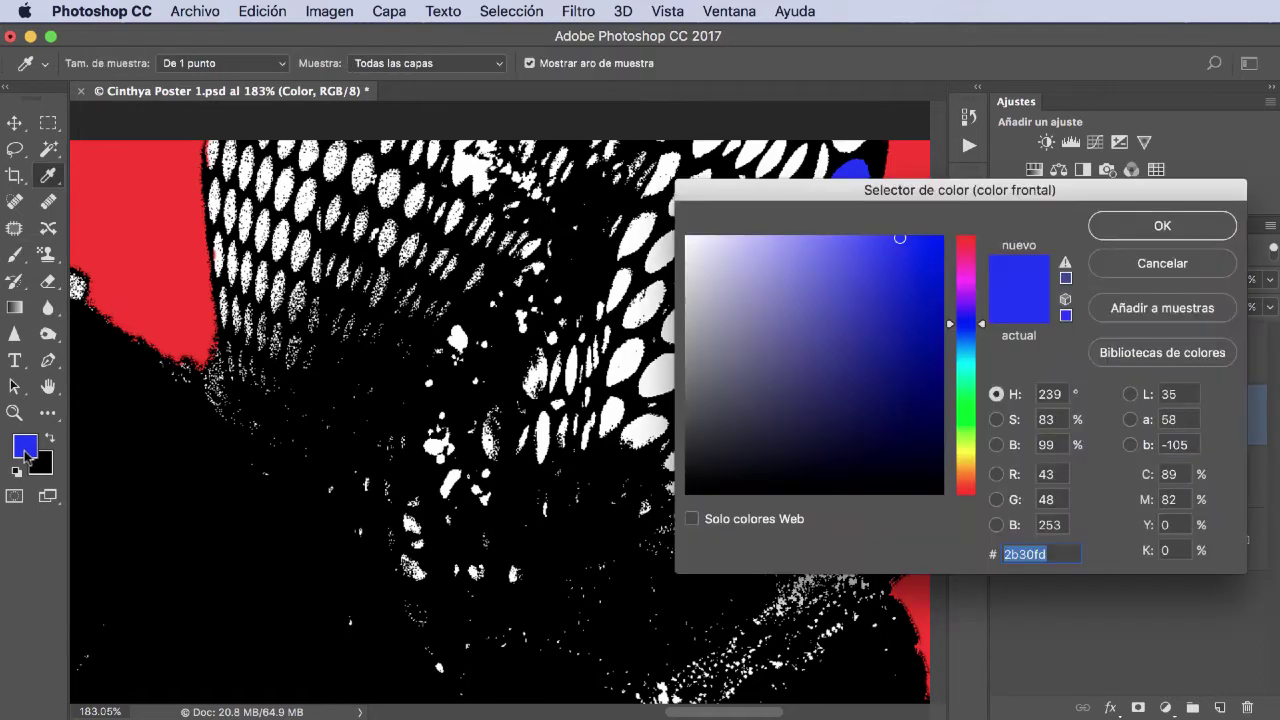
left_click(968, 422)
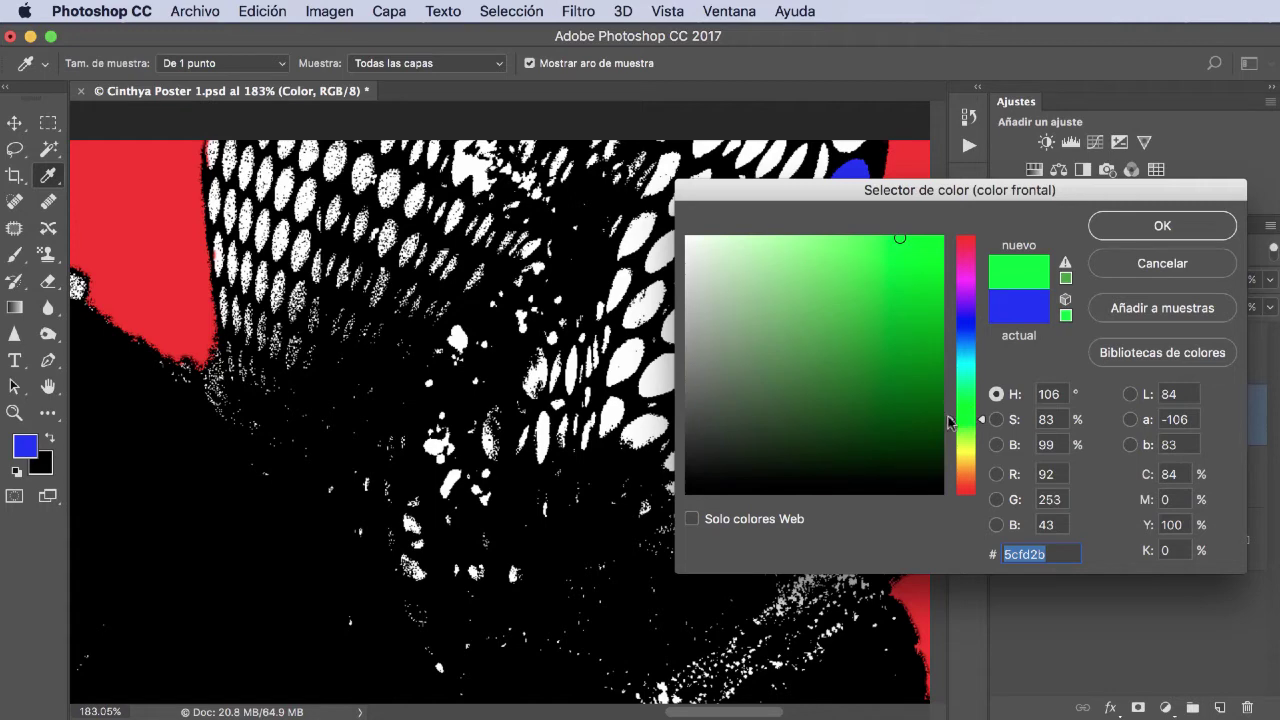
left_click_drag(950, 423, 958, 360)
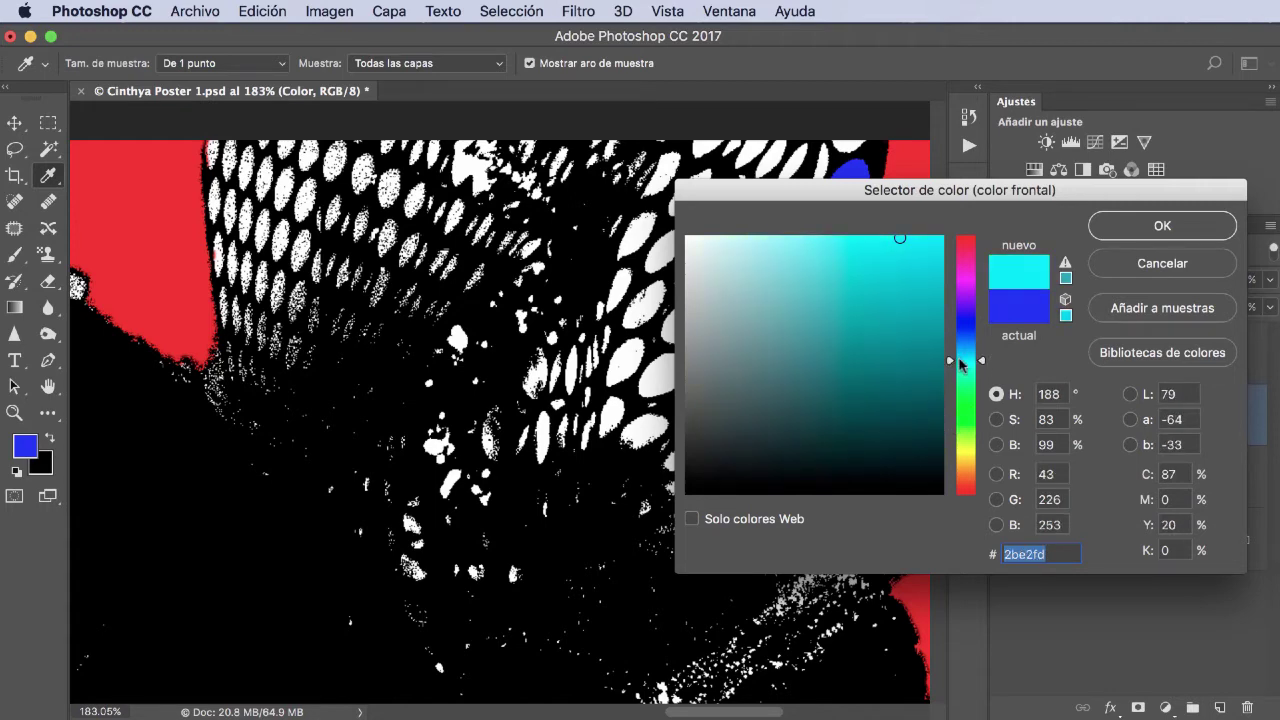
left_click(1146, 227)
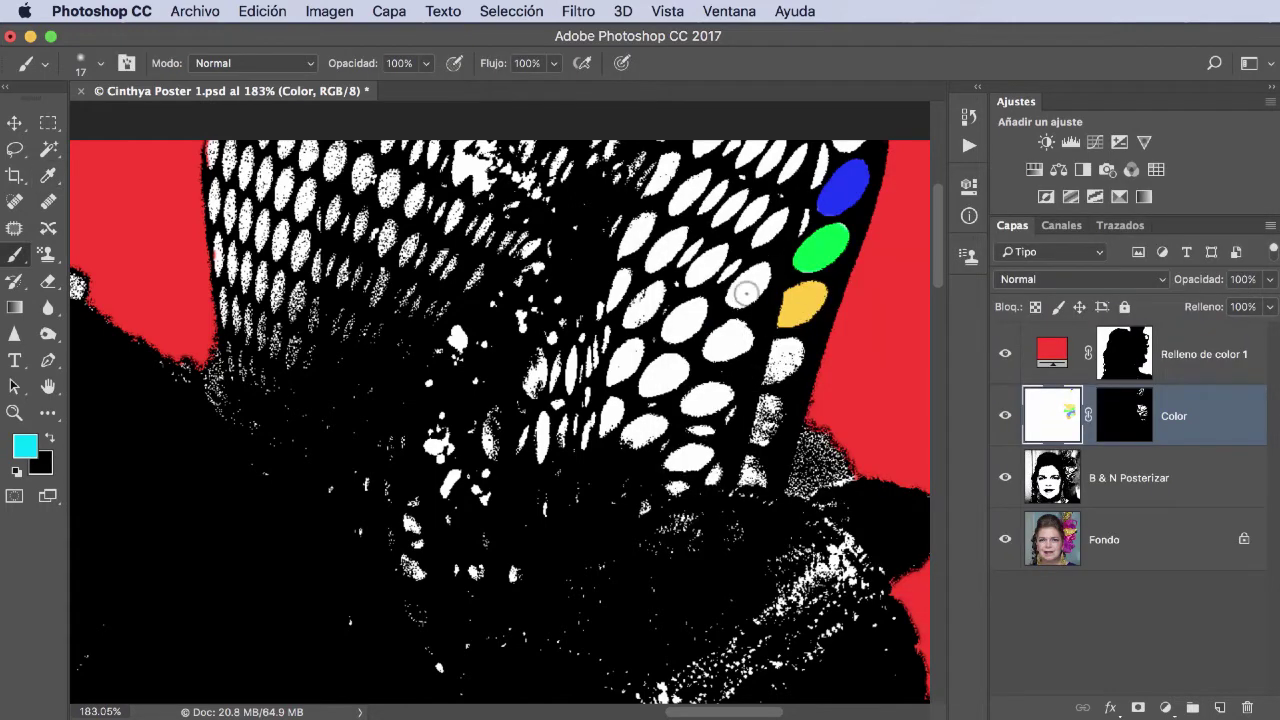
left_click_drag(736, 292, 752, 285)
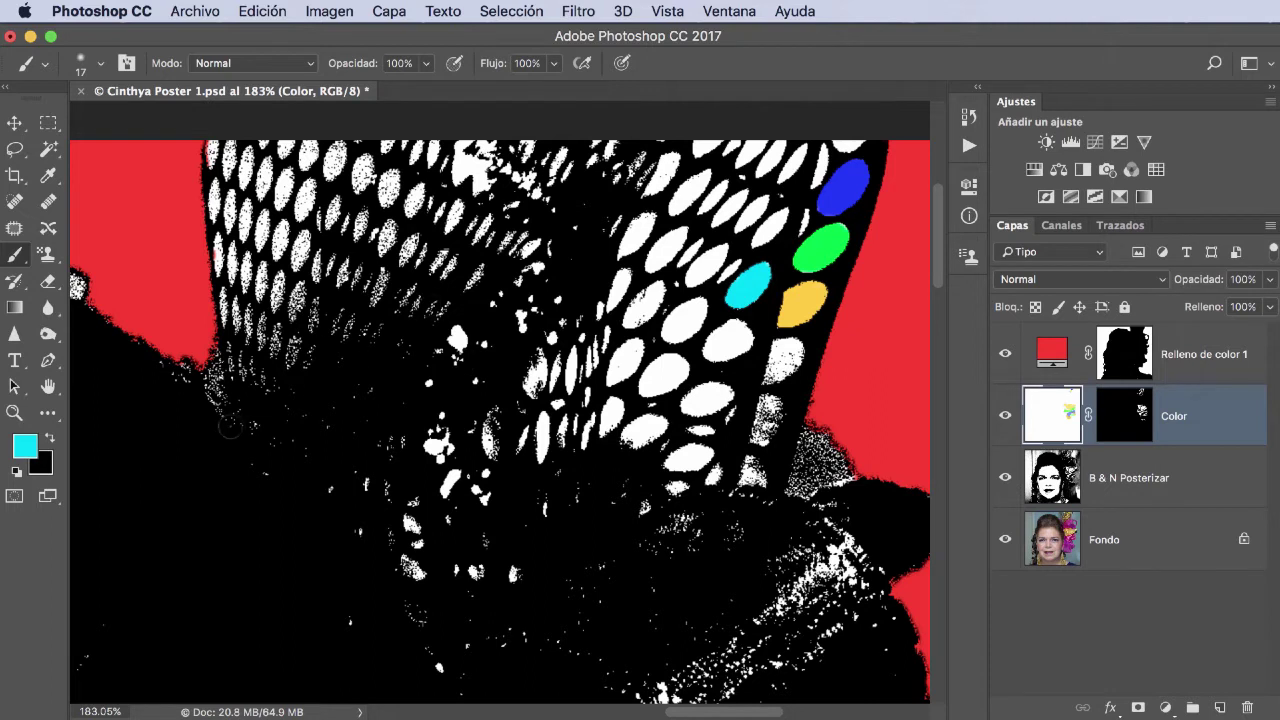
Paint three more netting holes a deeper dark green.
left_click(27, 445)
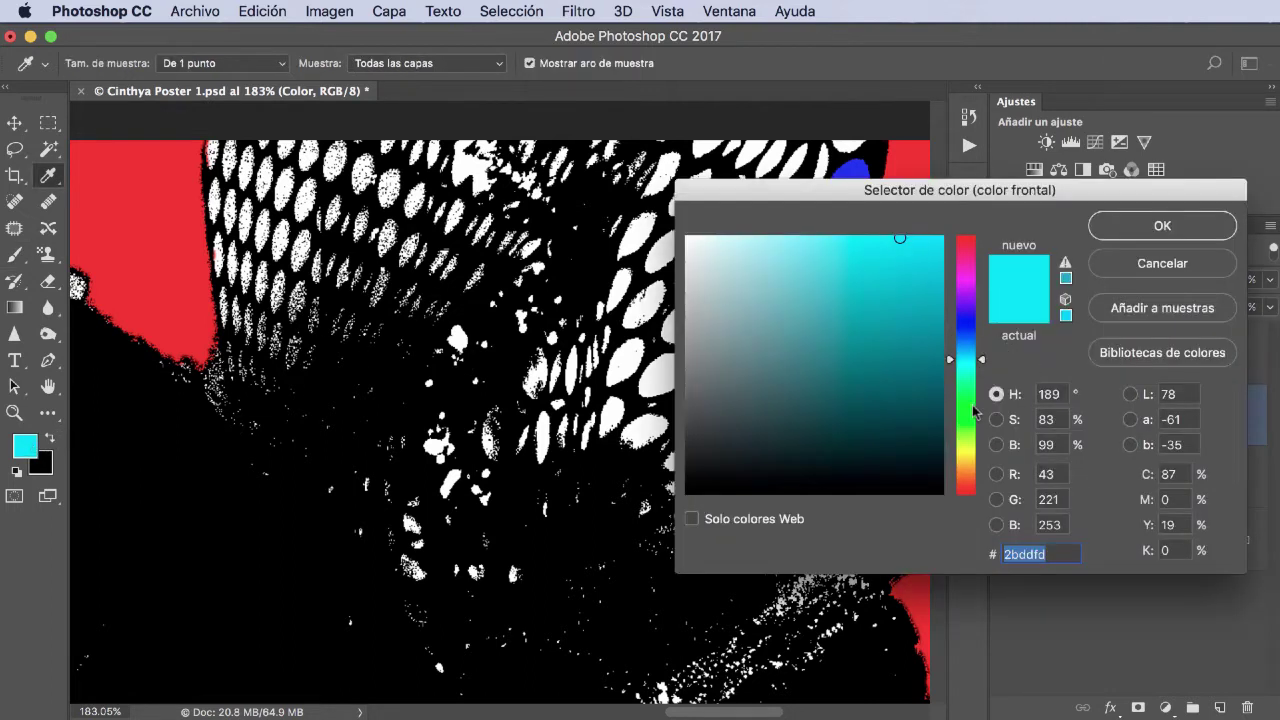
left_click(973, 407)
left_click_drag(895, 243, 847, 345)
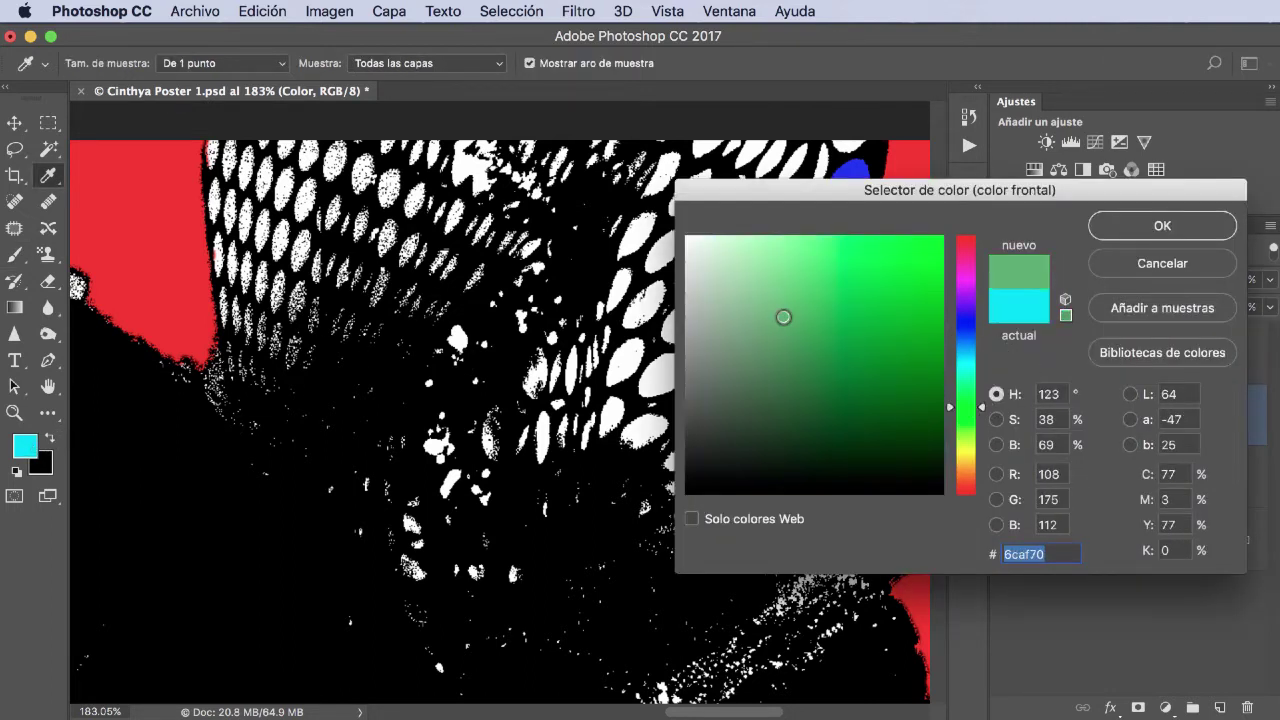
left_click(1152, 226)
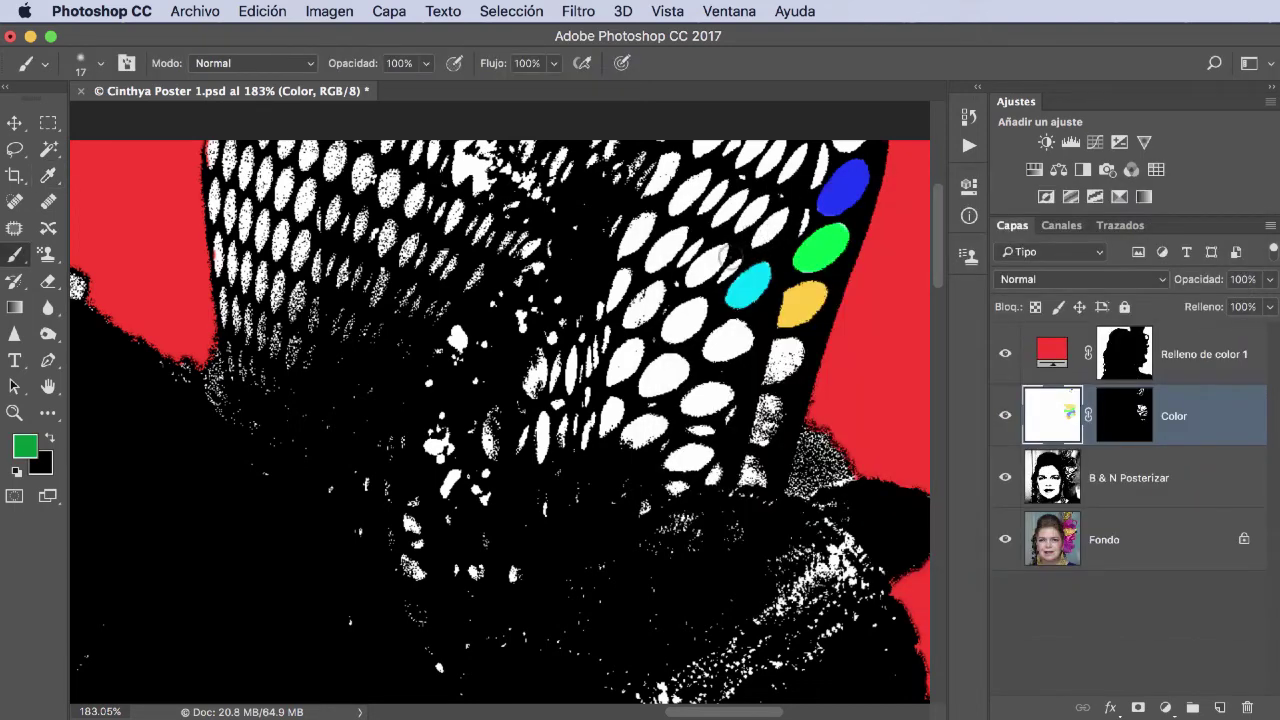
mouse_move(722, 260)
left_mouse_down()
mouse_move(700, 266)
mouse_move(728, 270)
mouse_move(706, 262)
left_mouse_up()
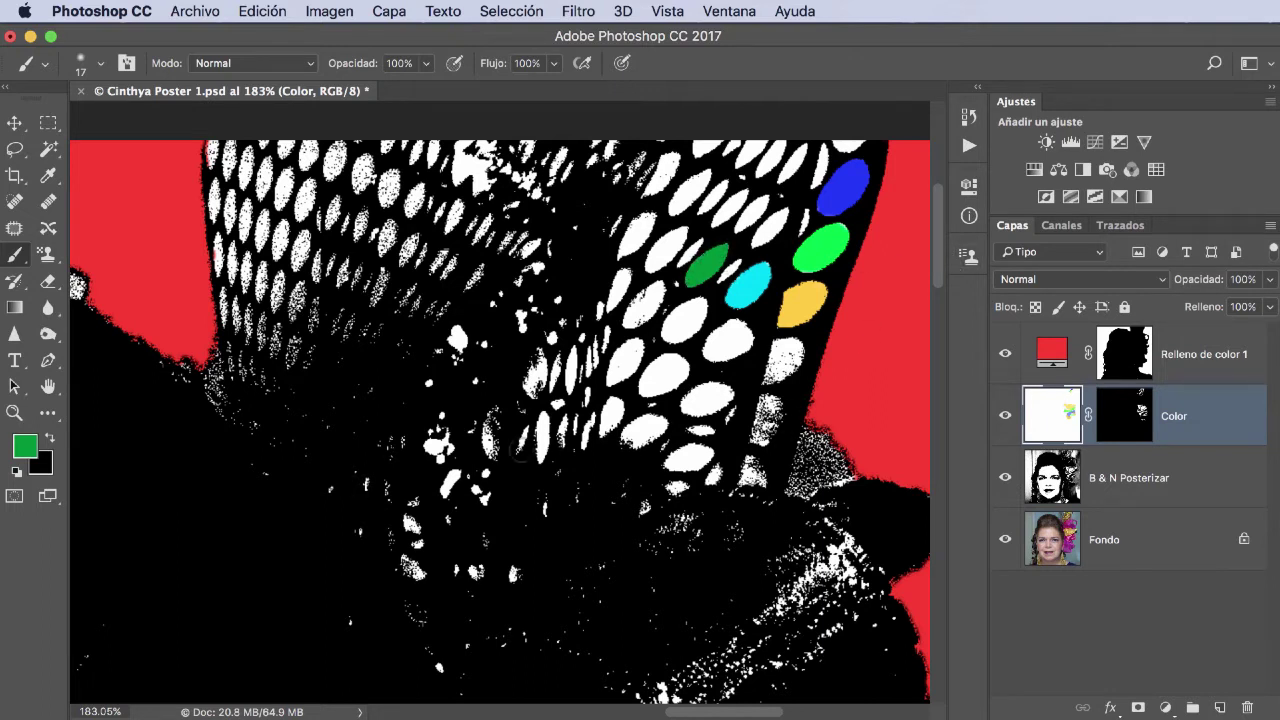
left_click_drag(618, 372, 624, 362)
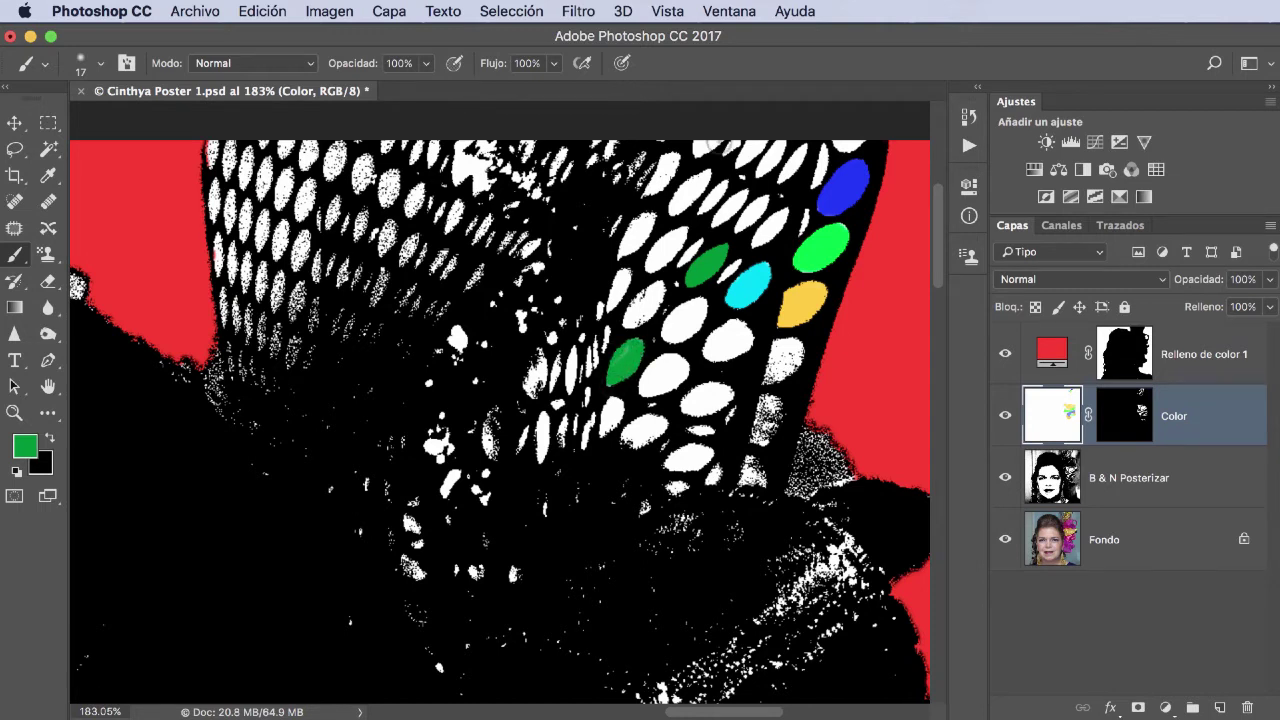
mouse_move(682, 200)
left_mouse_down()
mouse_move(704, 194)
mouse_move(690, 186)
mouse_move(714, 190)
left_mouse_up()
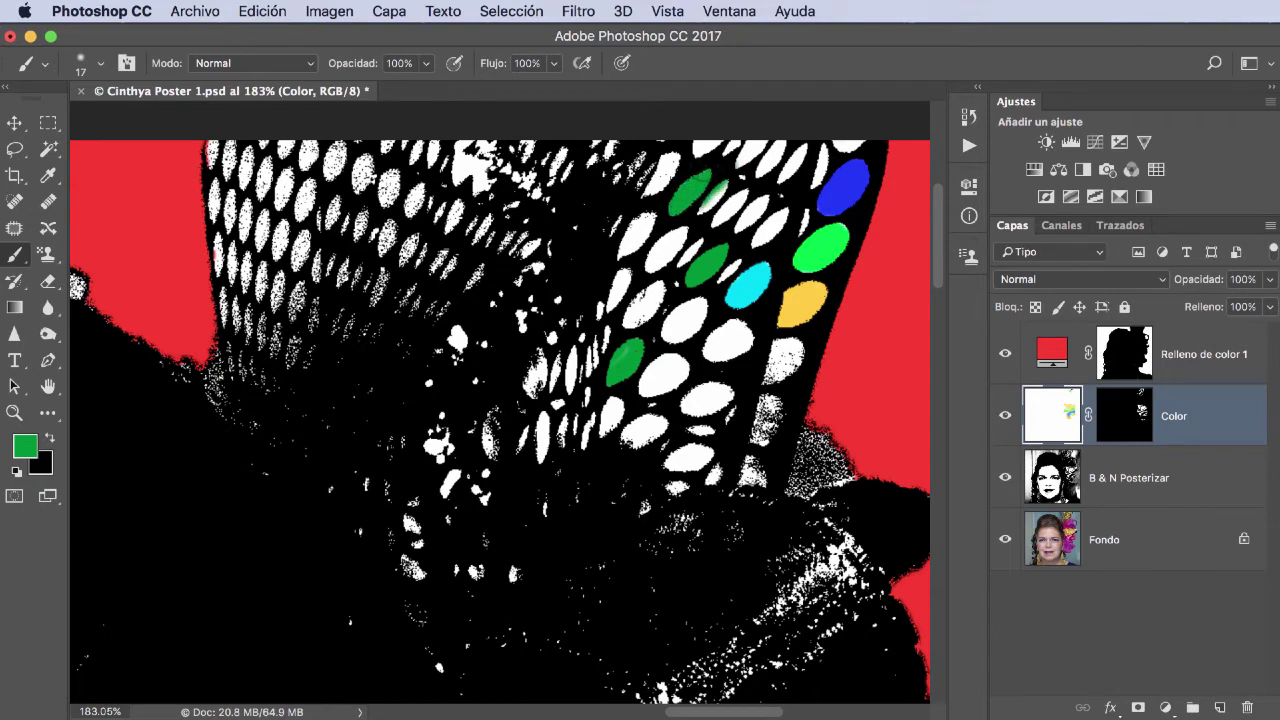
Set the foreground to bright yellow and paint several white hairnet holes yellow on the Color layer.
left_click(30, 446)
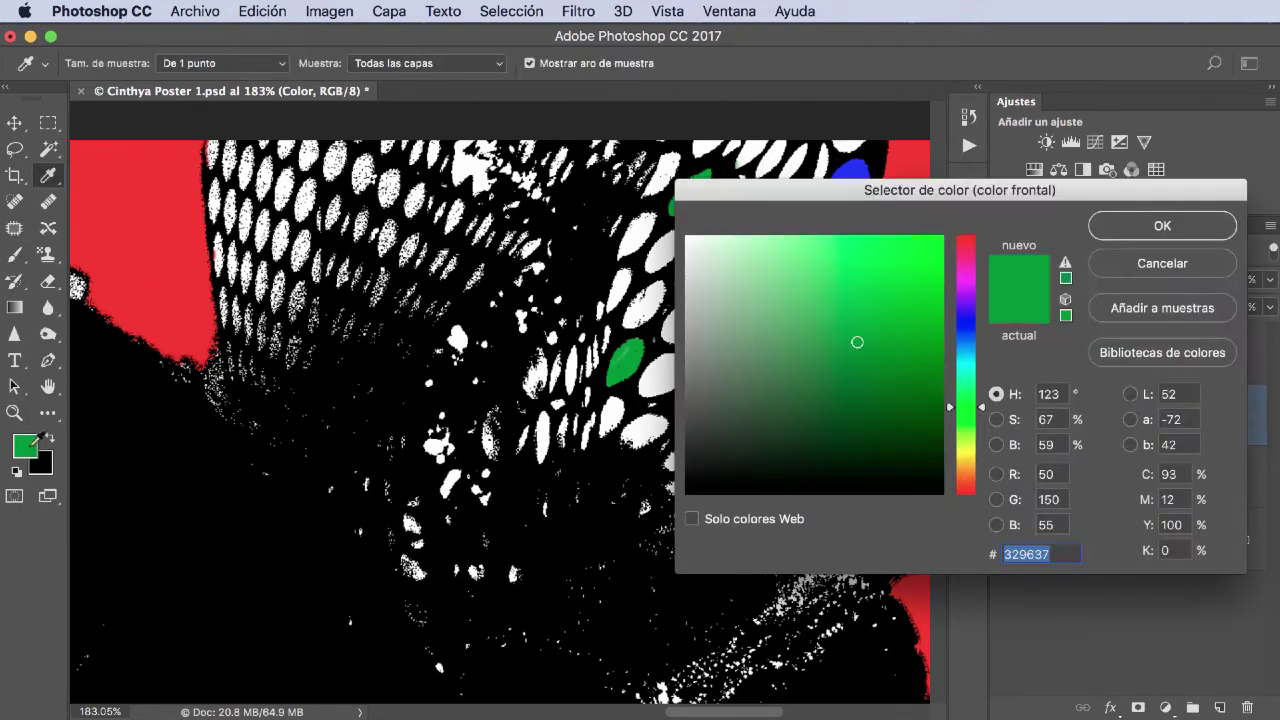
left_click(966, 455)
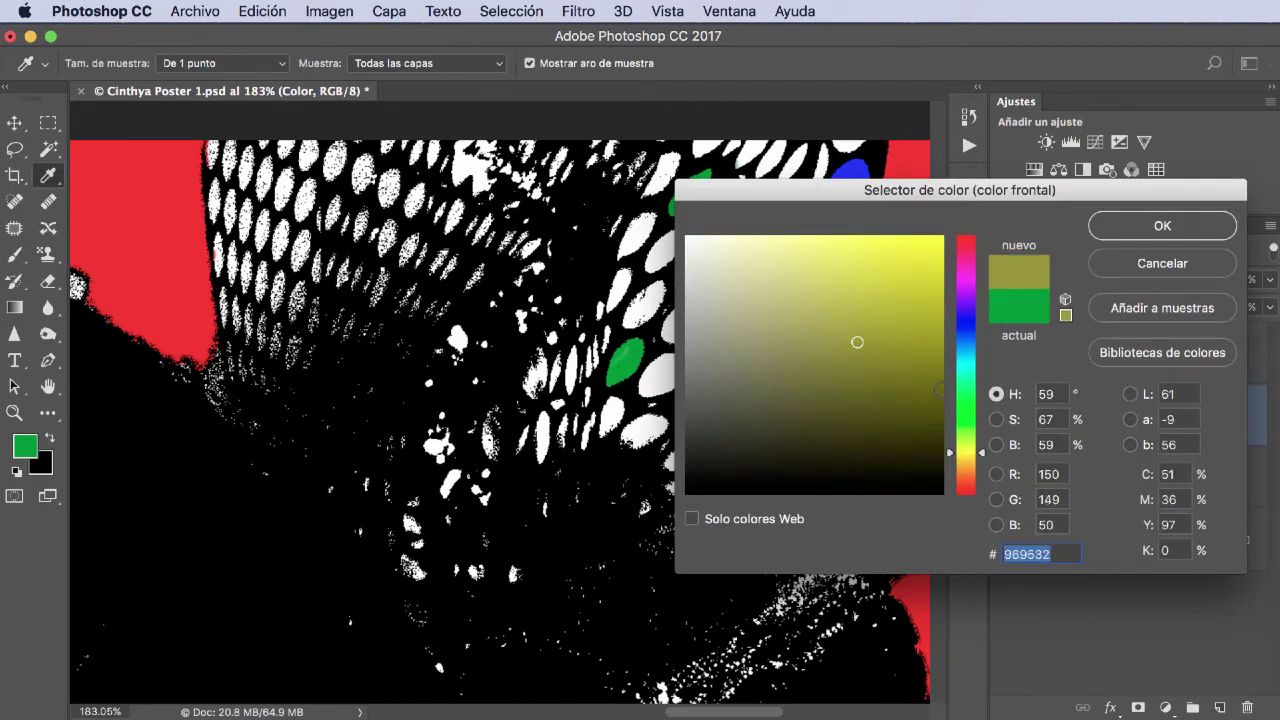
left_click_drag(859, 345, 872, 254)
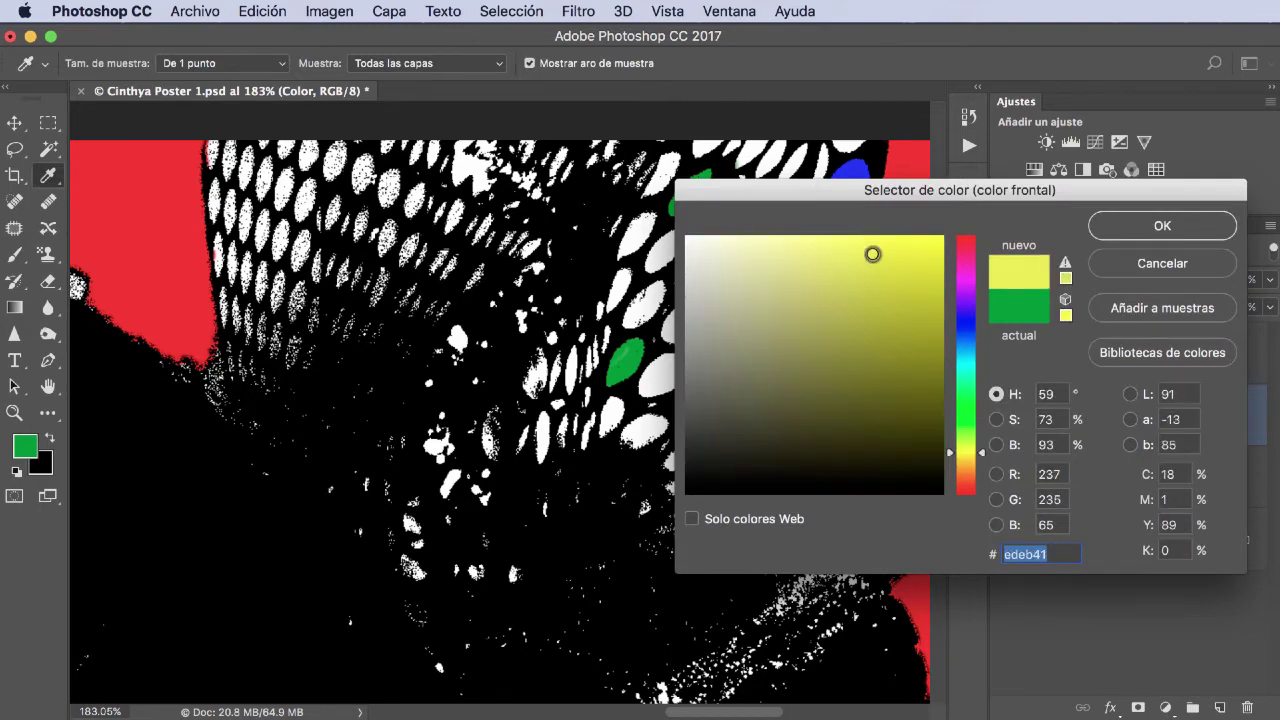
left_click(1164, 228)
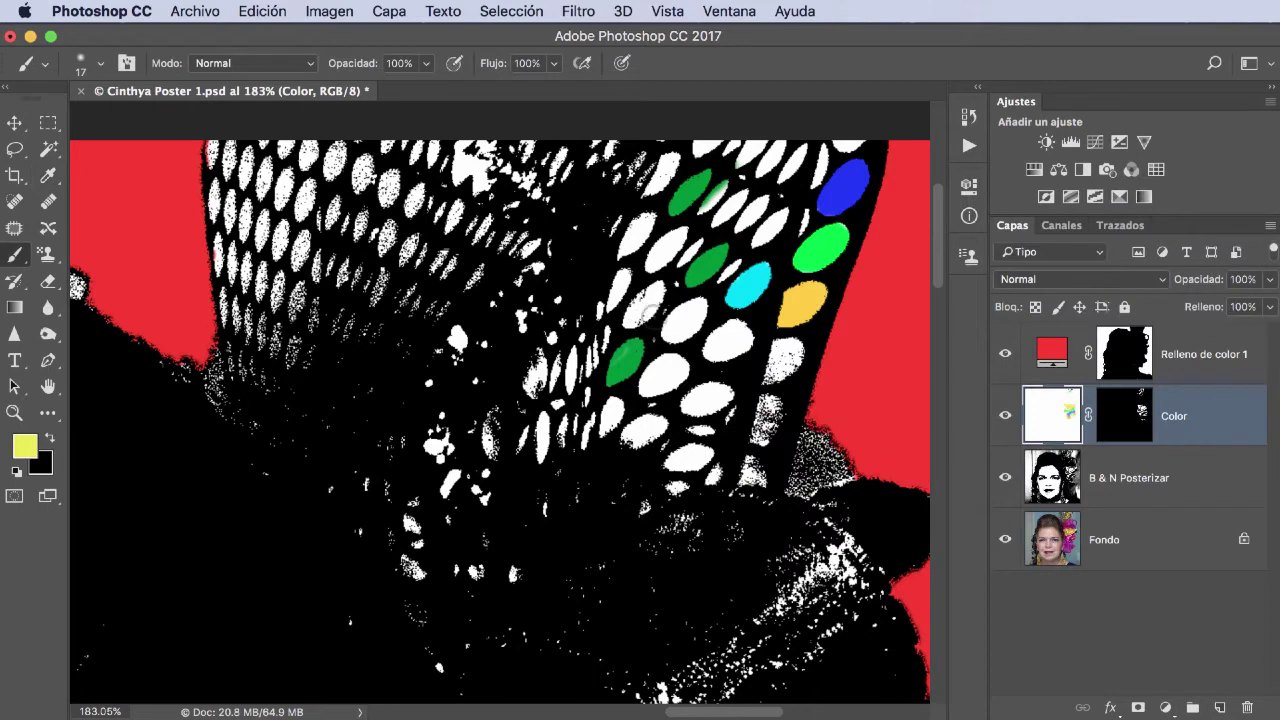
left_click_drag(648, 309, 691, 322)
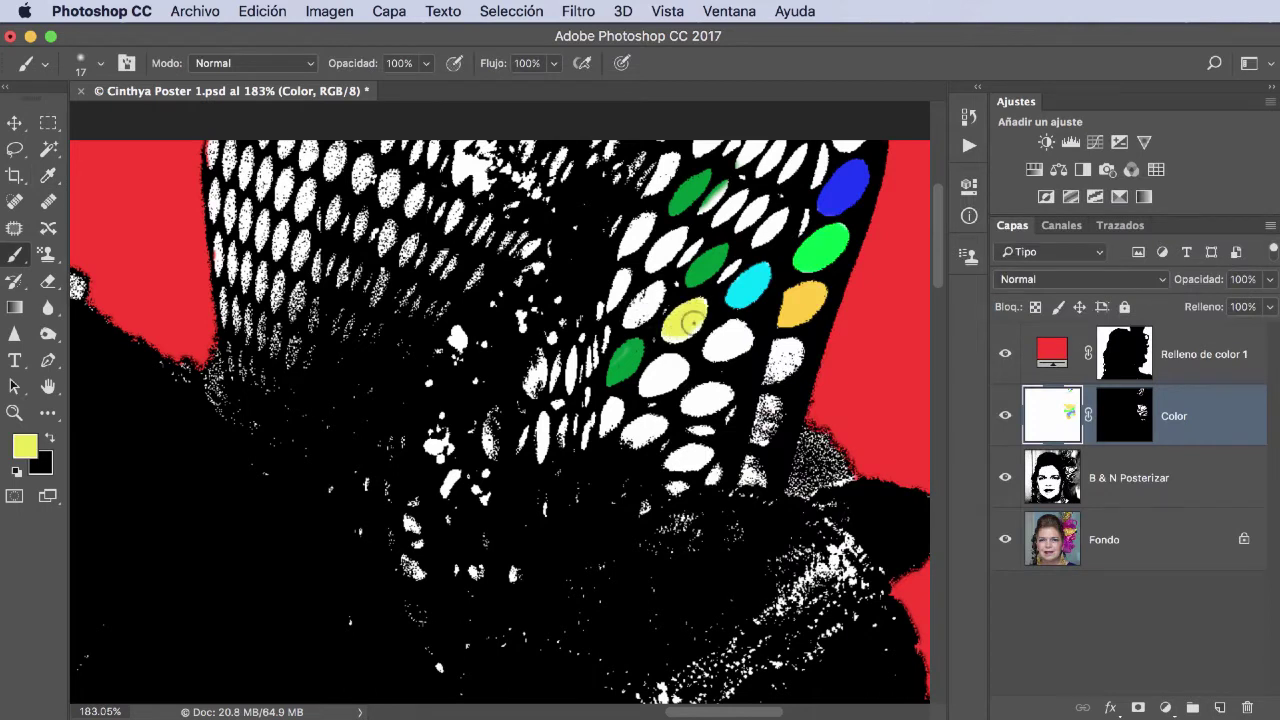
left_click_drag(690, 320, 672, 334)
left_click_drag(708, 262, 722, 272)
key("ctrl+z")
mouse_move(745, 218)
left_mouse_down()
mouse_move(762, 205)
mouse_move(726, 188)
mouse_move(777, 150)
left_mouse_up()
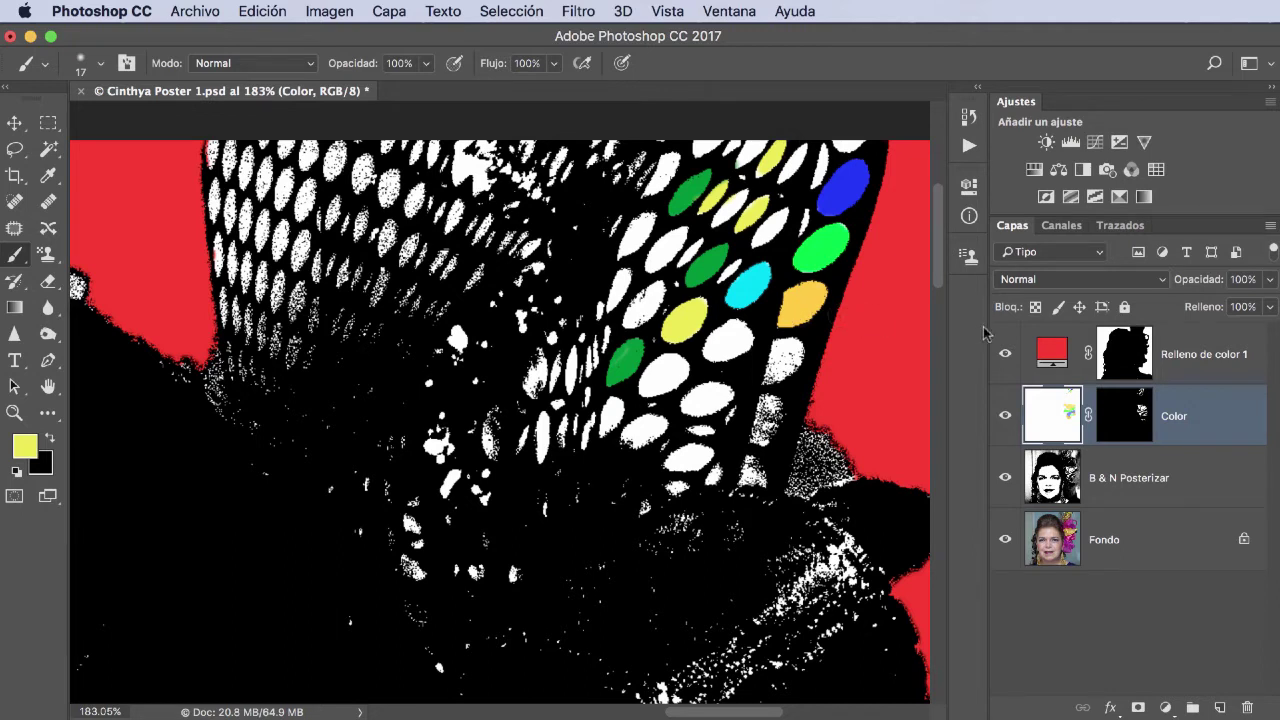
Switch the foreground to medium blue and fill more hairnet holes with blue.
left_click(22, 446)
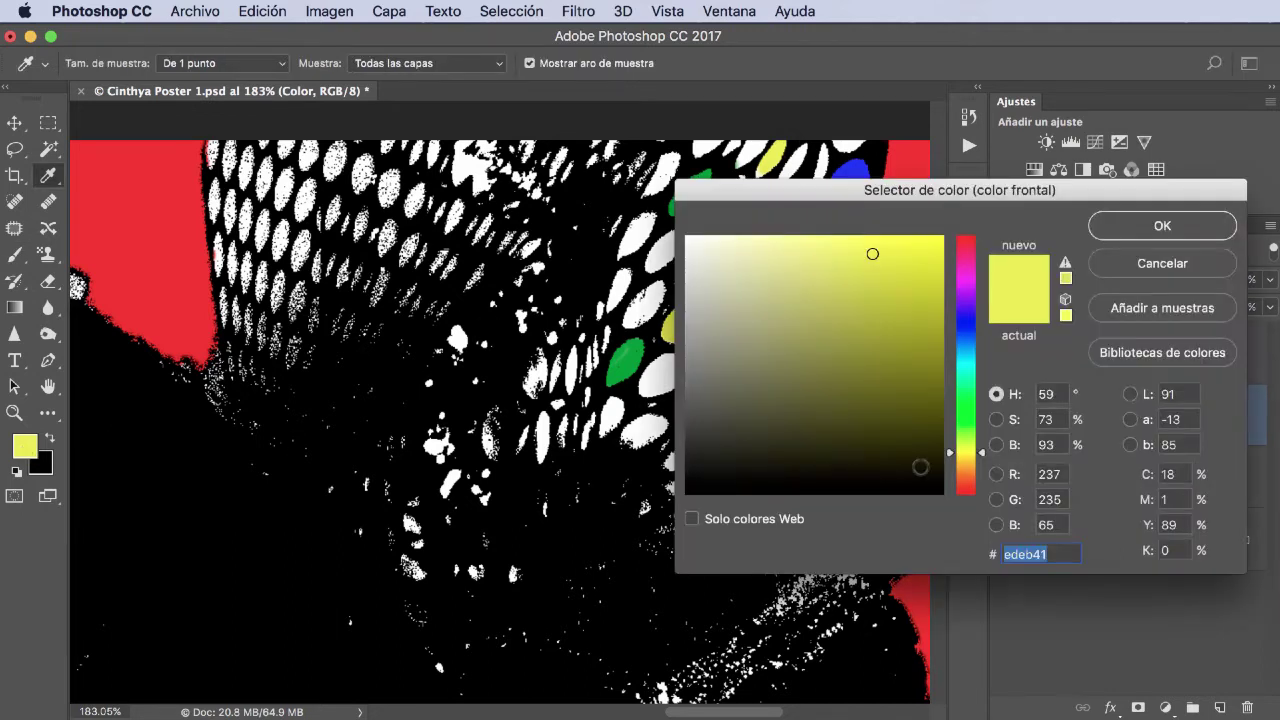
left_click_drag(776, 204, 676, 382)
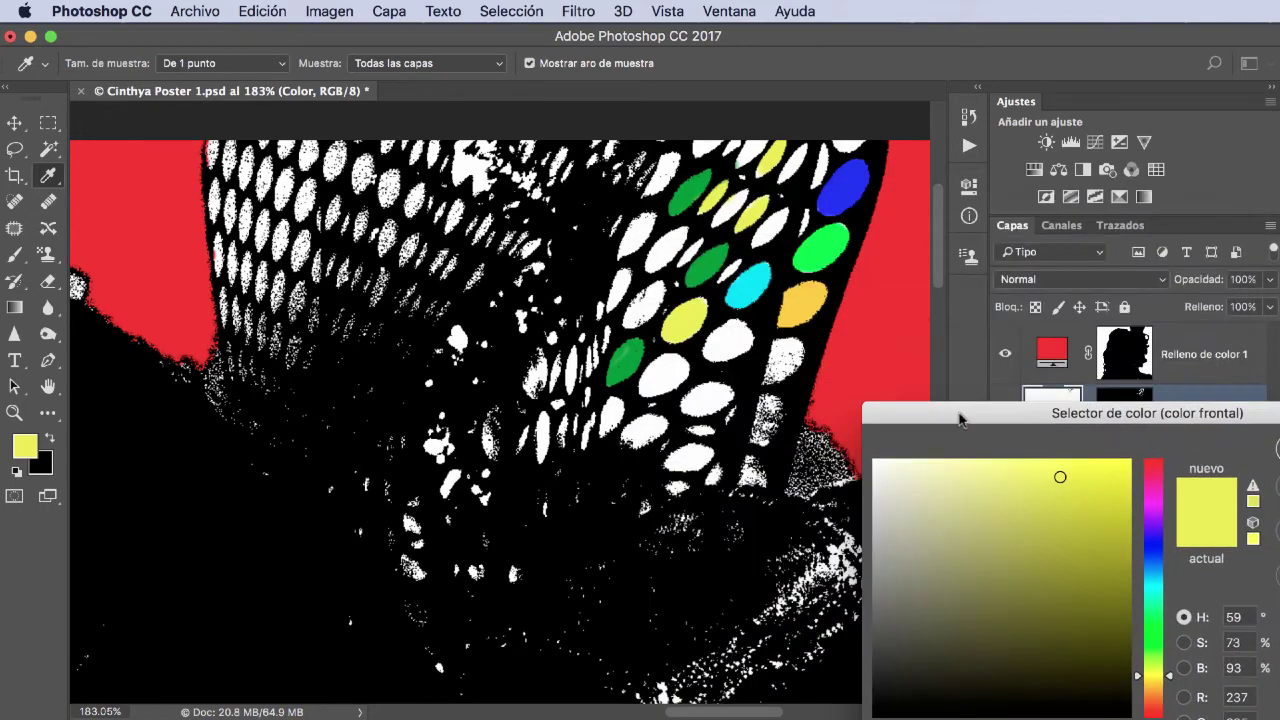
left_click(866, 514)
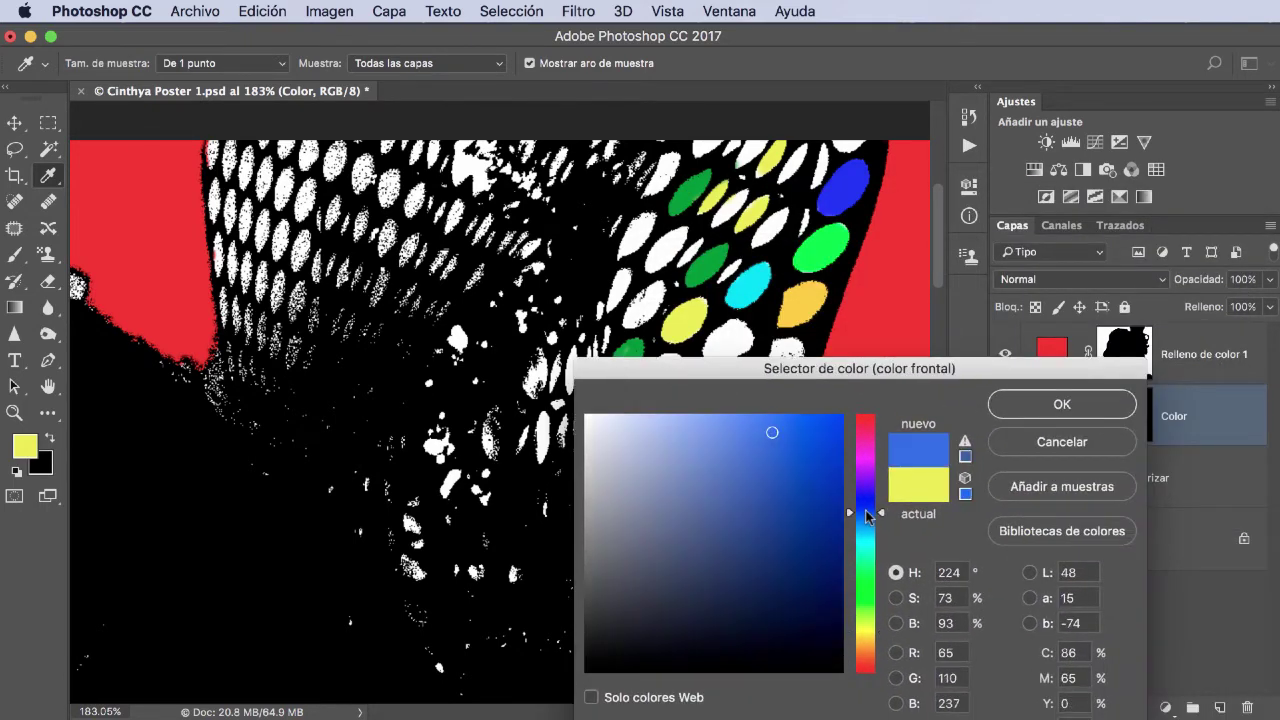
left_click(1060, 405)
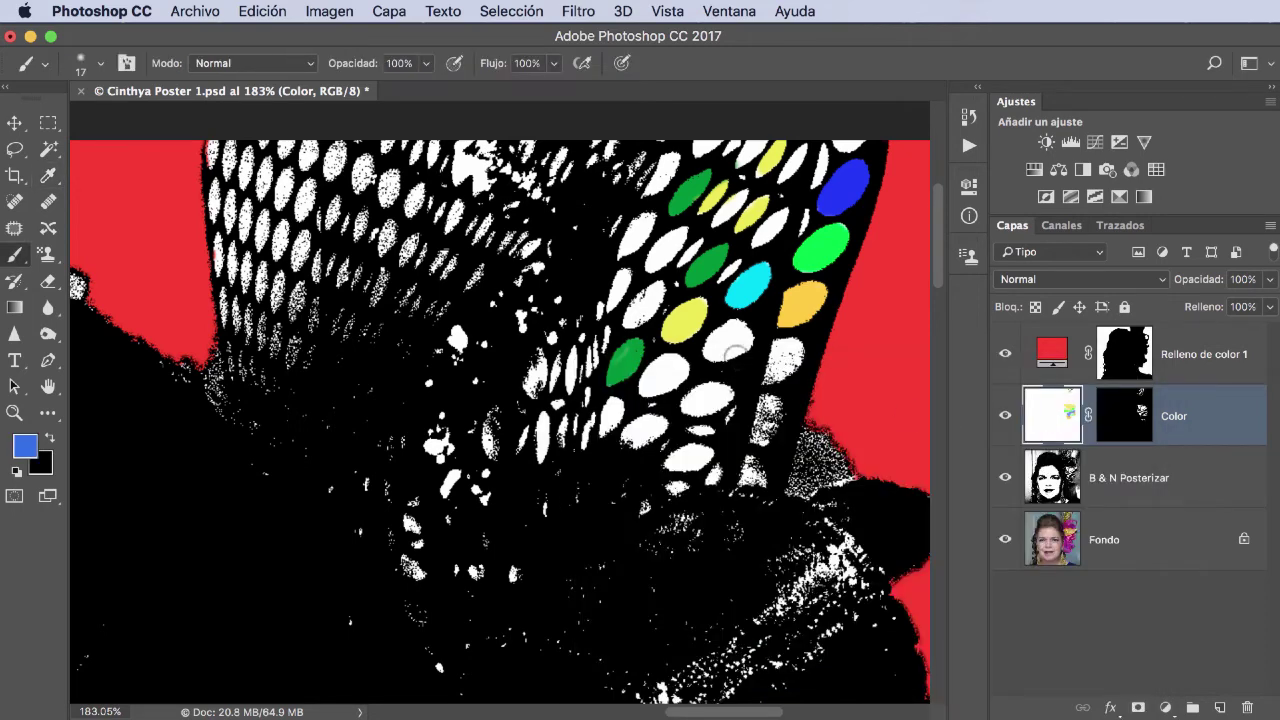
left_click_drag(735, 352, 741, 336)
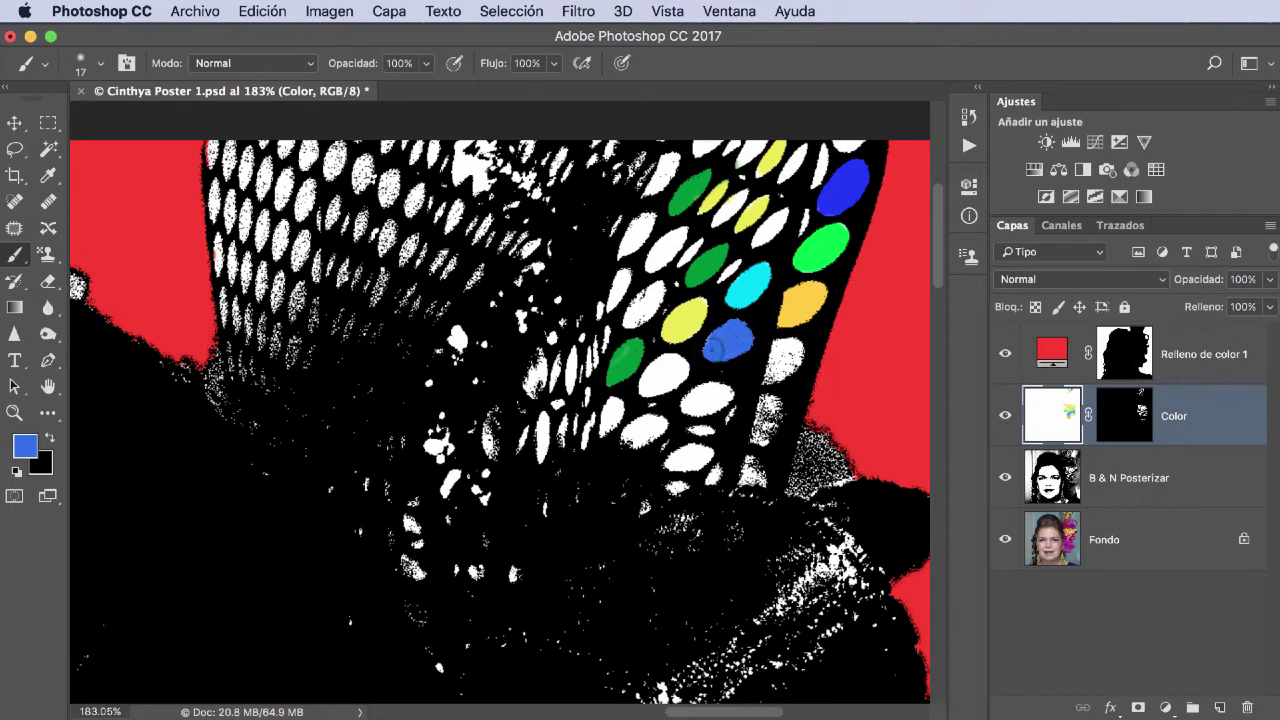
left_click_drag(718, 346, 784, 350)
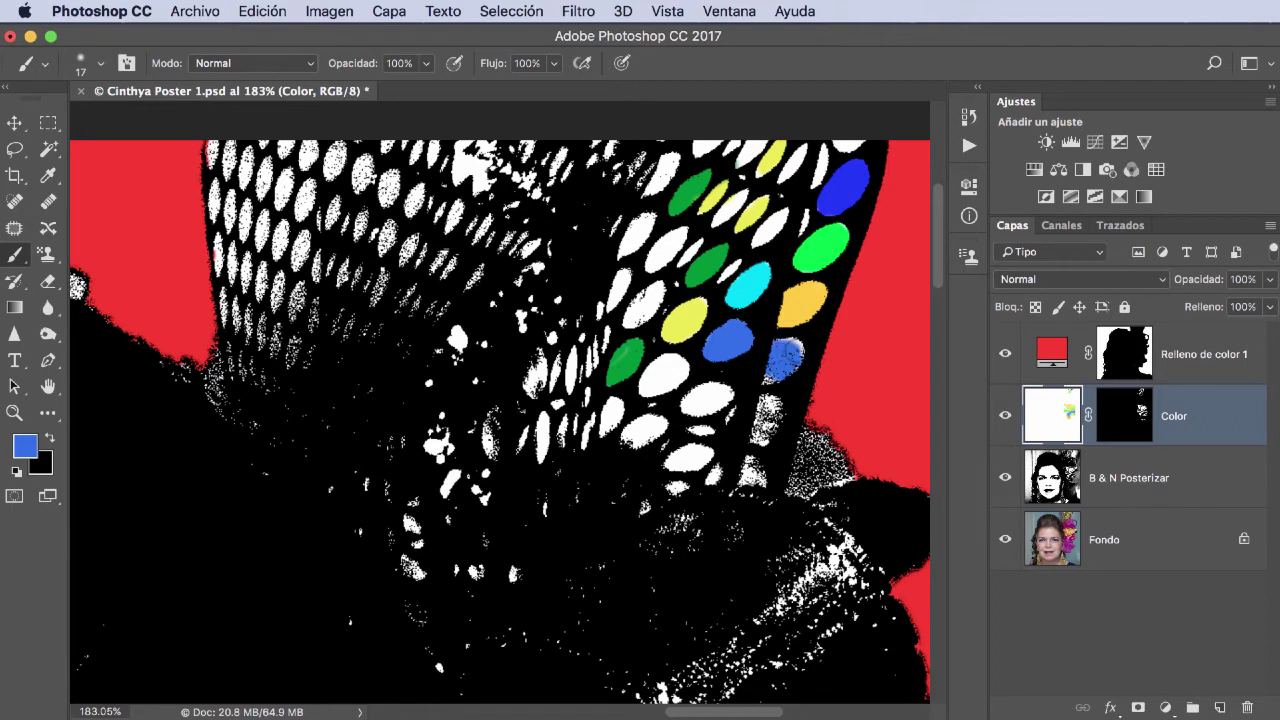
left_click_drag(786, 352, 784, 372)
left_click_drag(632, 243, 645, 218)
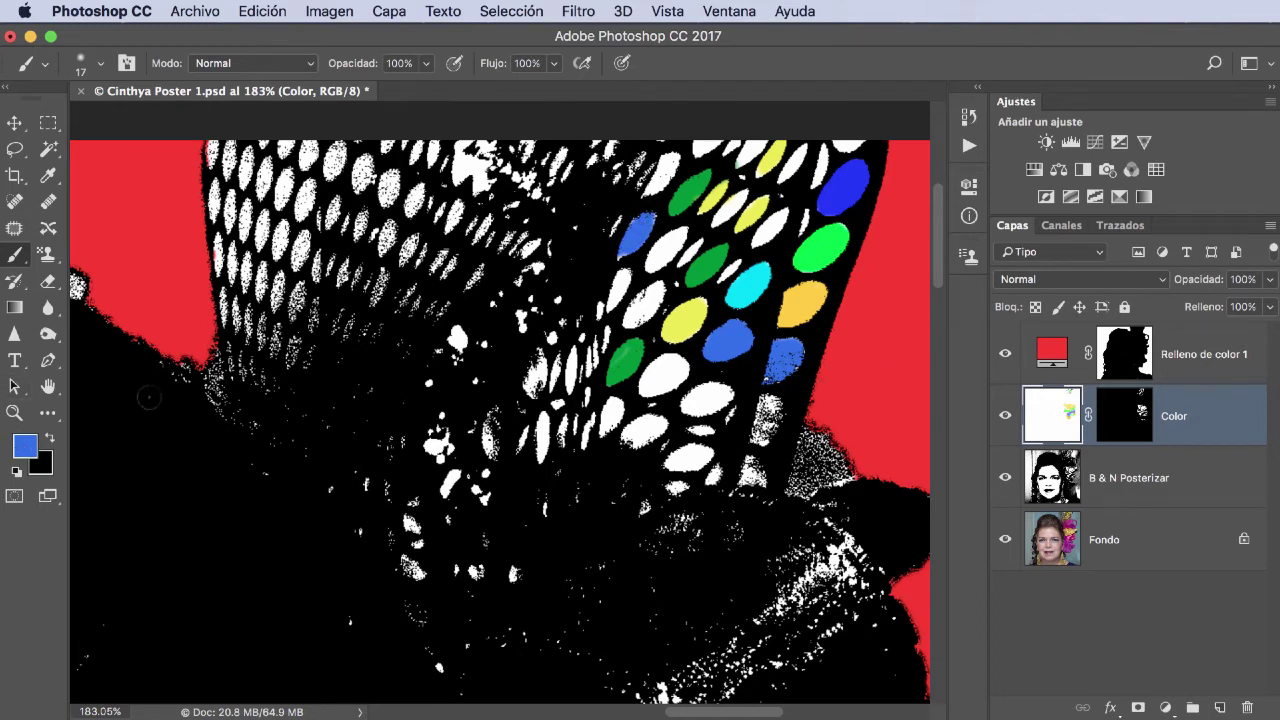
Pick a bright saturated red and paint three hairnet holes near the top red.
left_click(26, 446)
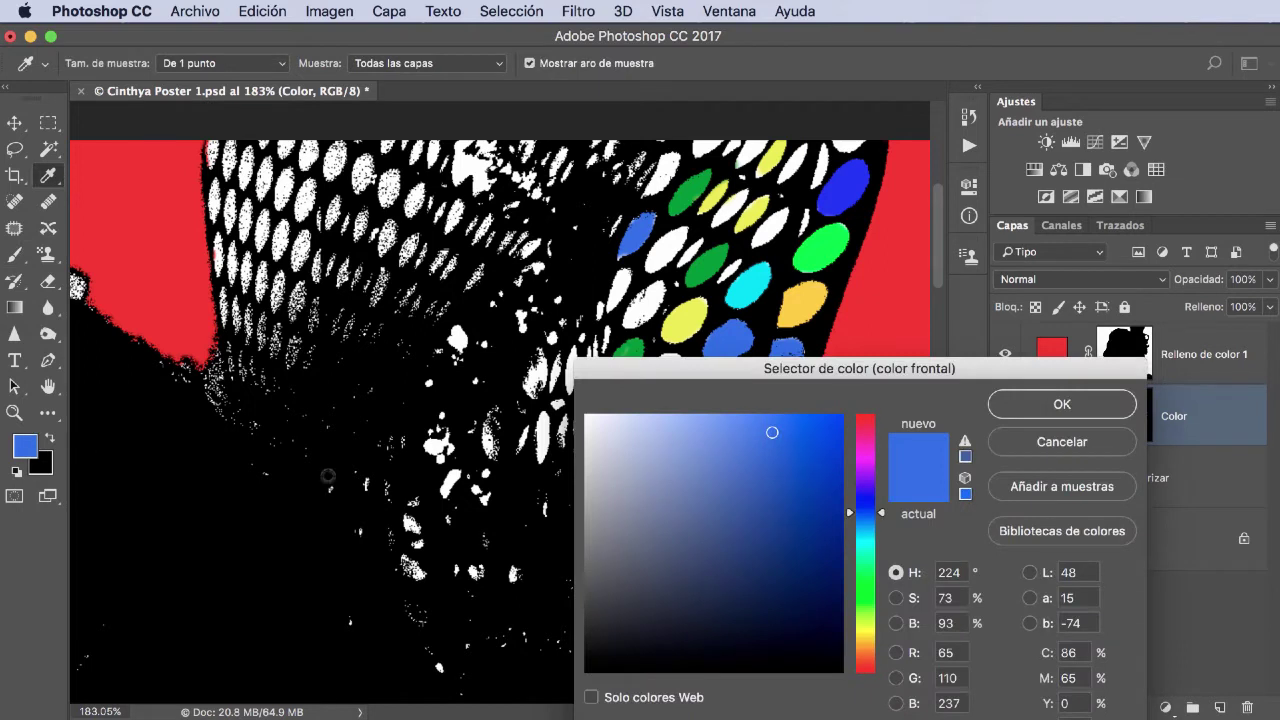
left_click(872, 654)
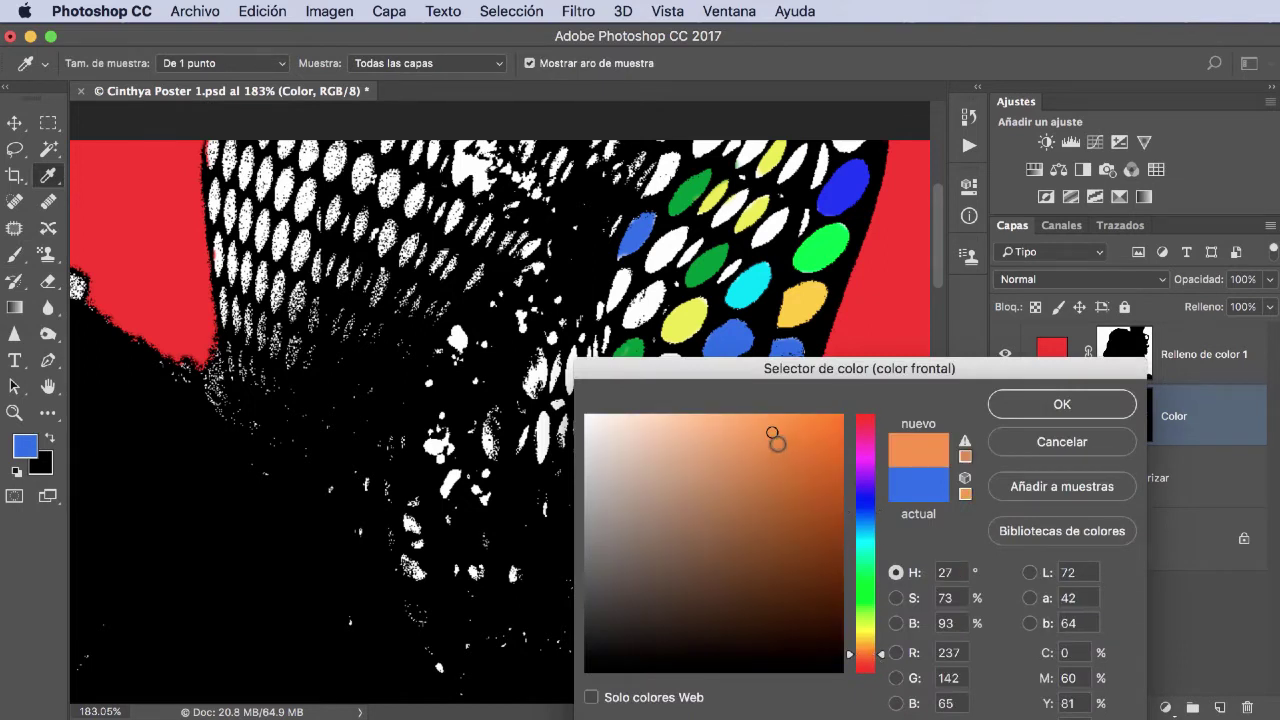
left_click(771, 454)
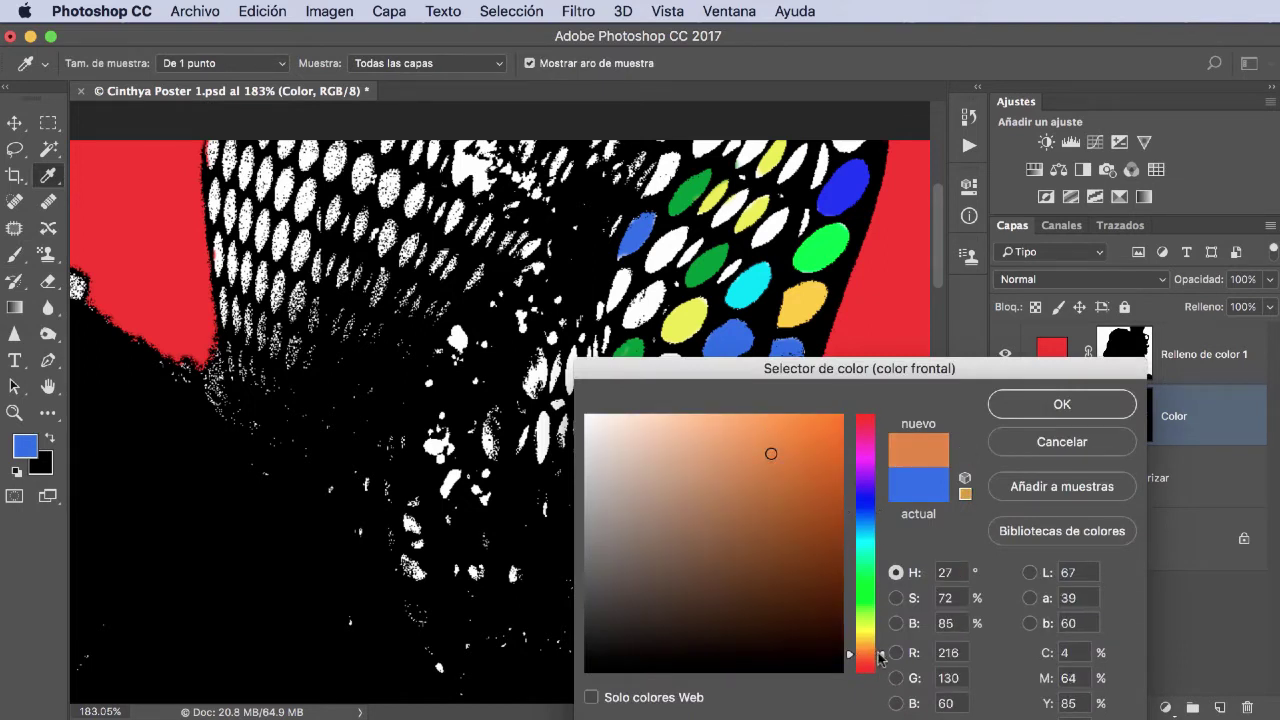
left_click_drag(879, 655, 878, 668)
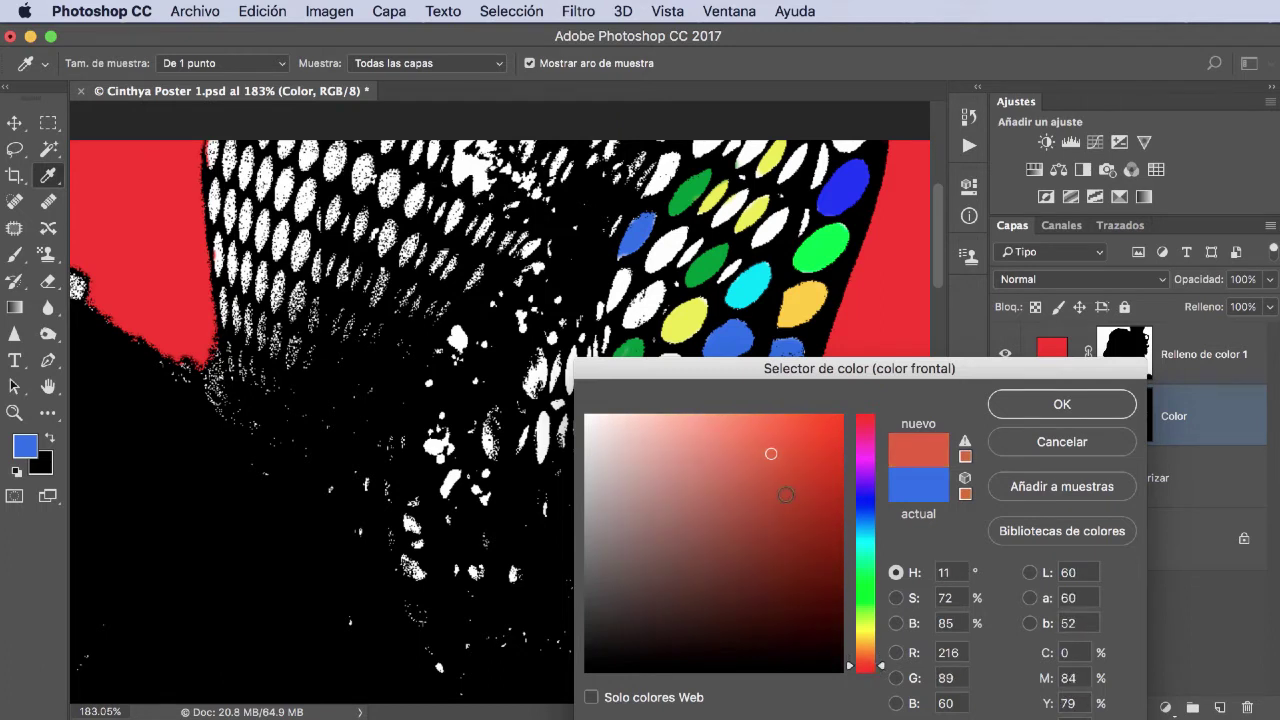
mouse_move(775, 458)
left_mouse_down()
mouse_move(808, 411)
mouse_move(796, 461)
left_mouse_up()
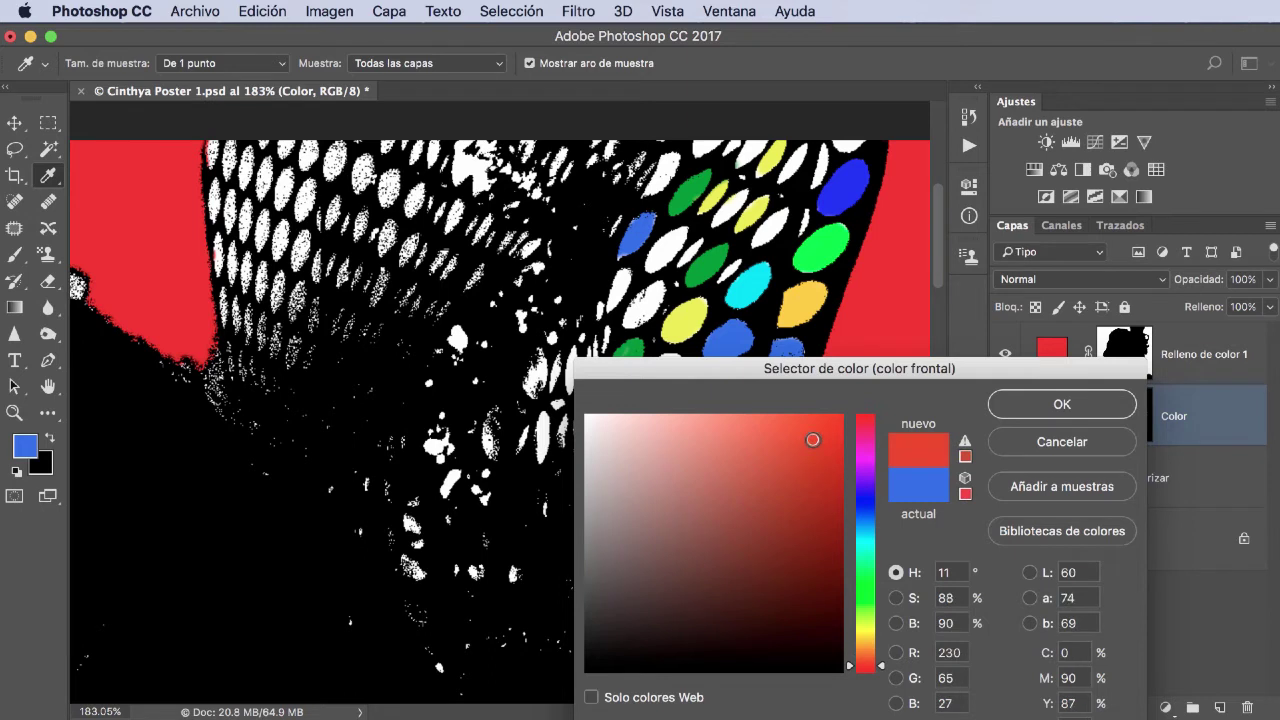
left_click(1054, 408)
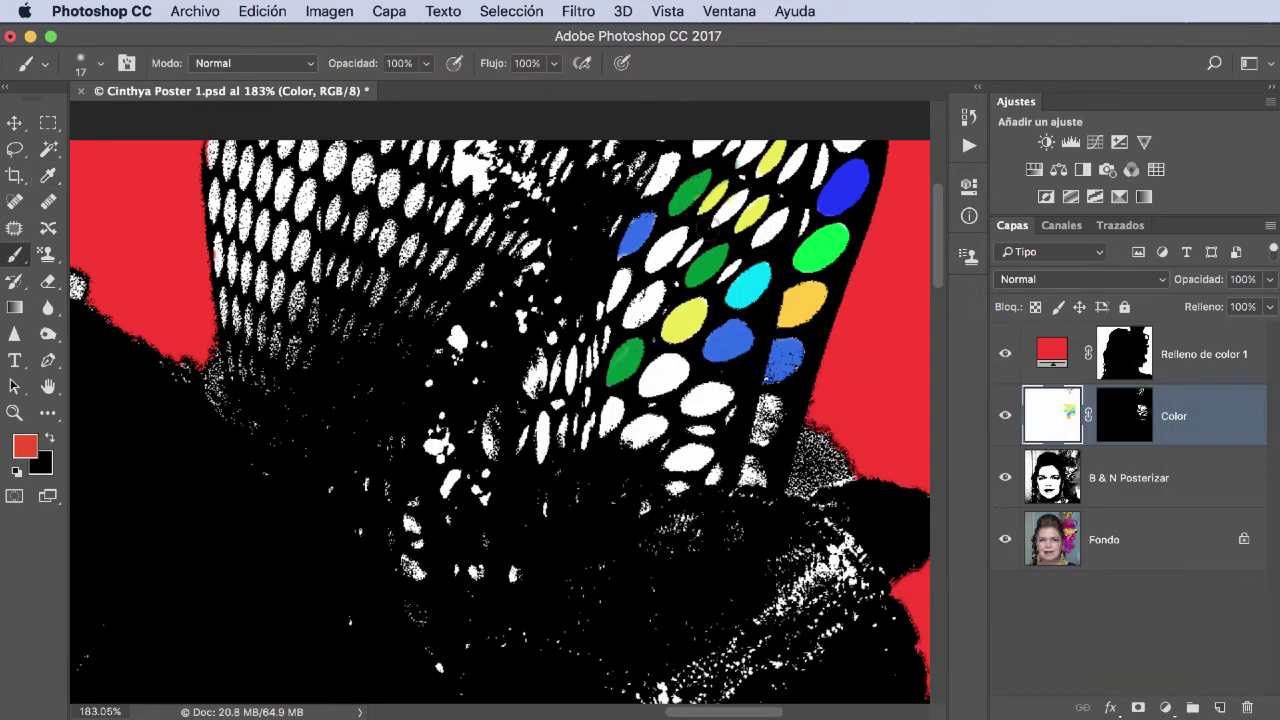
left_click_drag(720, 214, 750, 206)
mouse_move(655, 258)
left_mouse_down()
mouse_move(675, 240)
mouse_move(657, 257)
left_mouse_up()
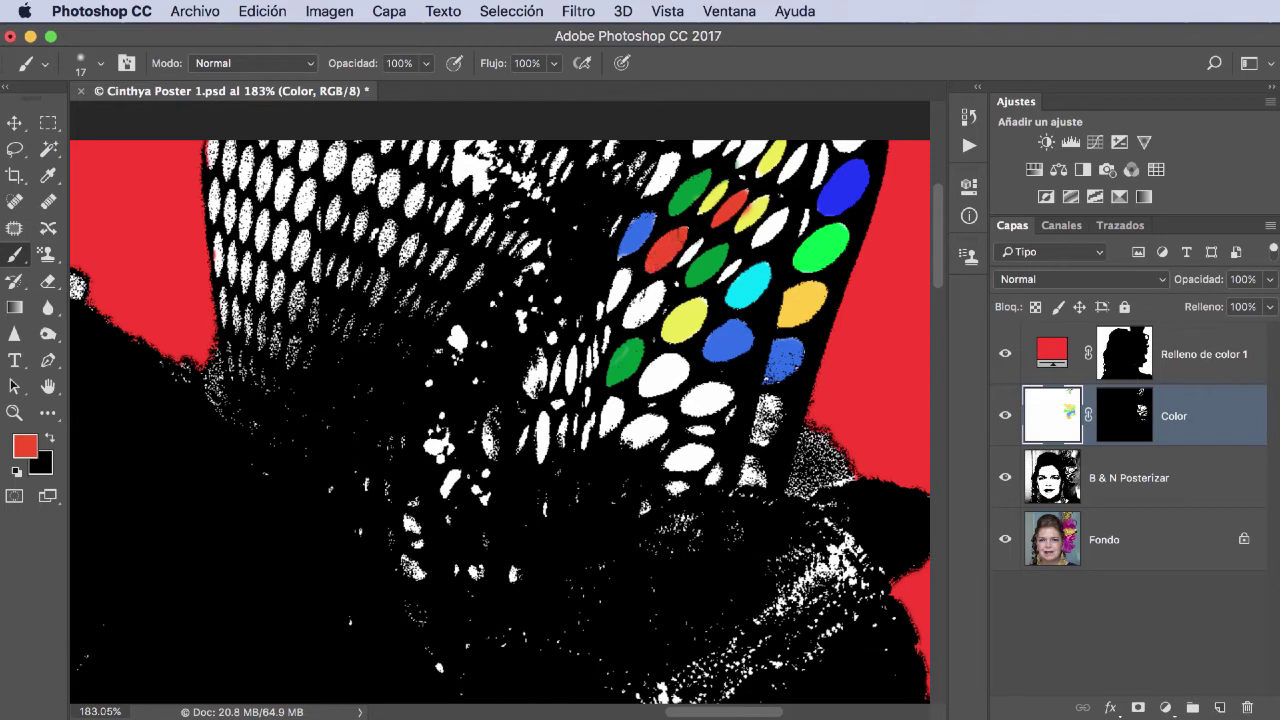
left_click_drag(785, 176, 798, 154)
Change the foreground to magenta and repaint the three red holes magenta.
left_click(25, 446)
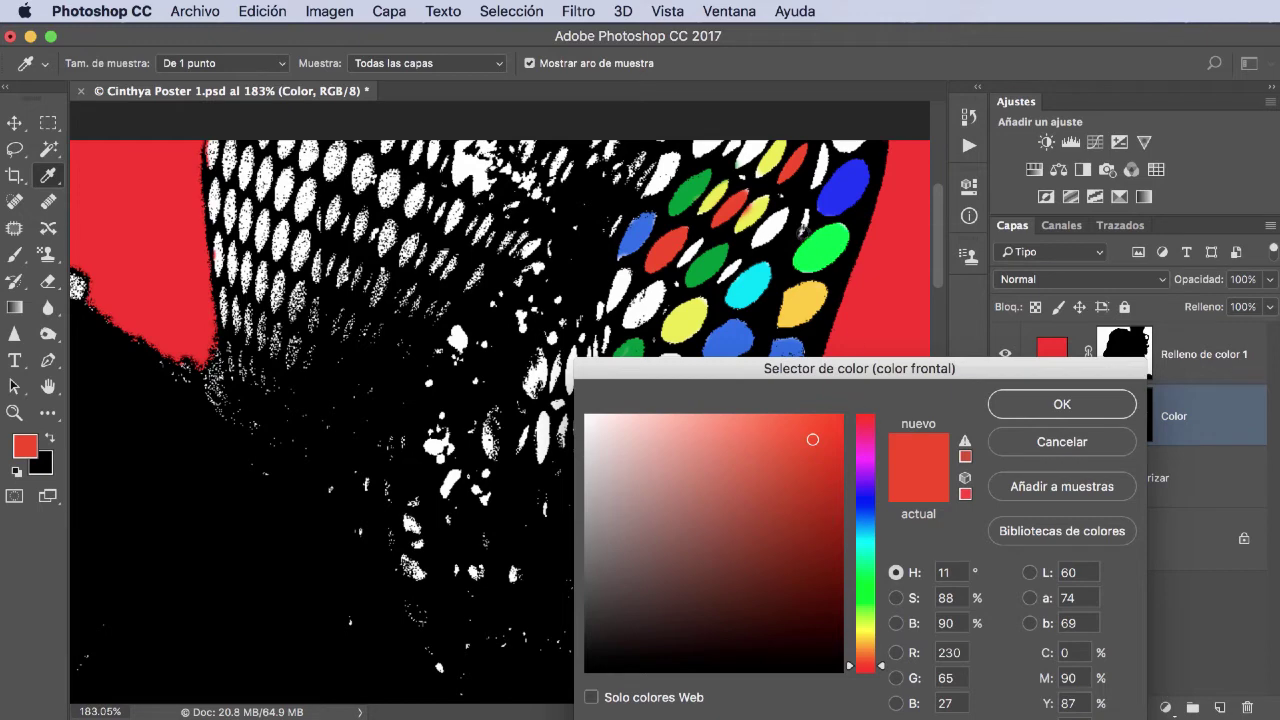
left_click(760, 207)
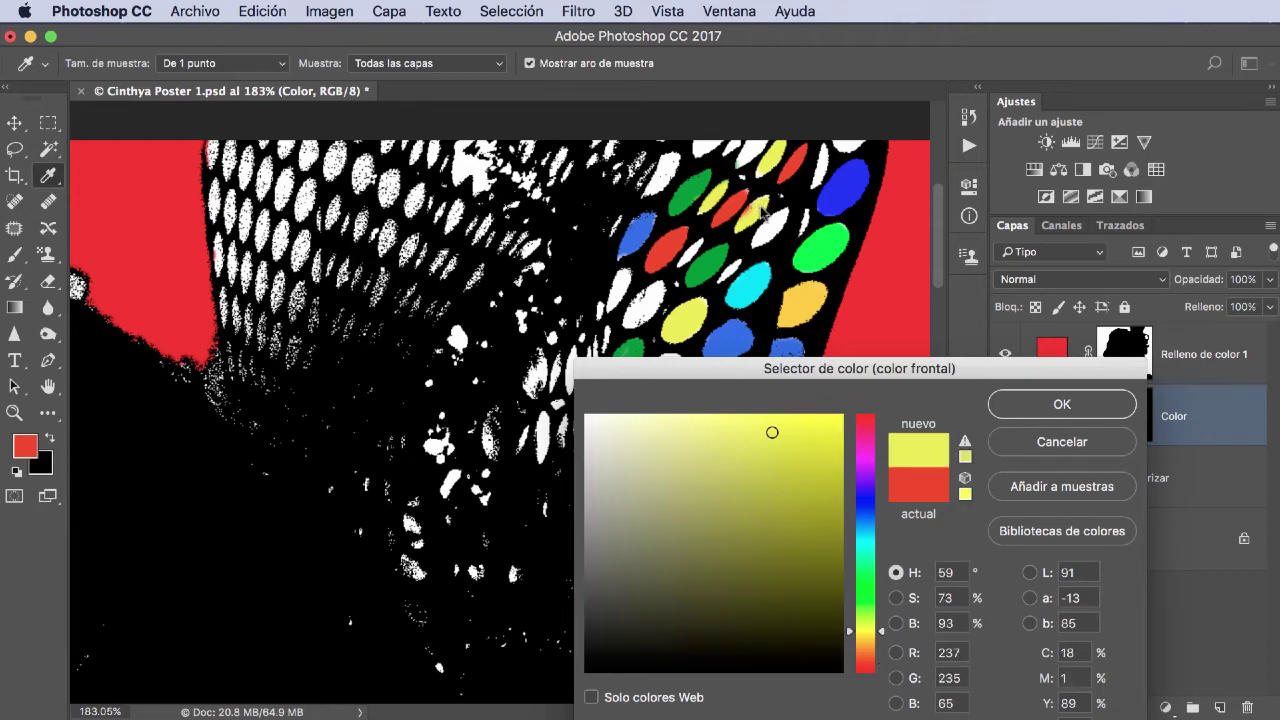
left_click(1062, 404)
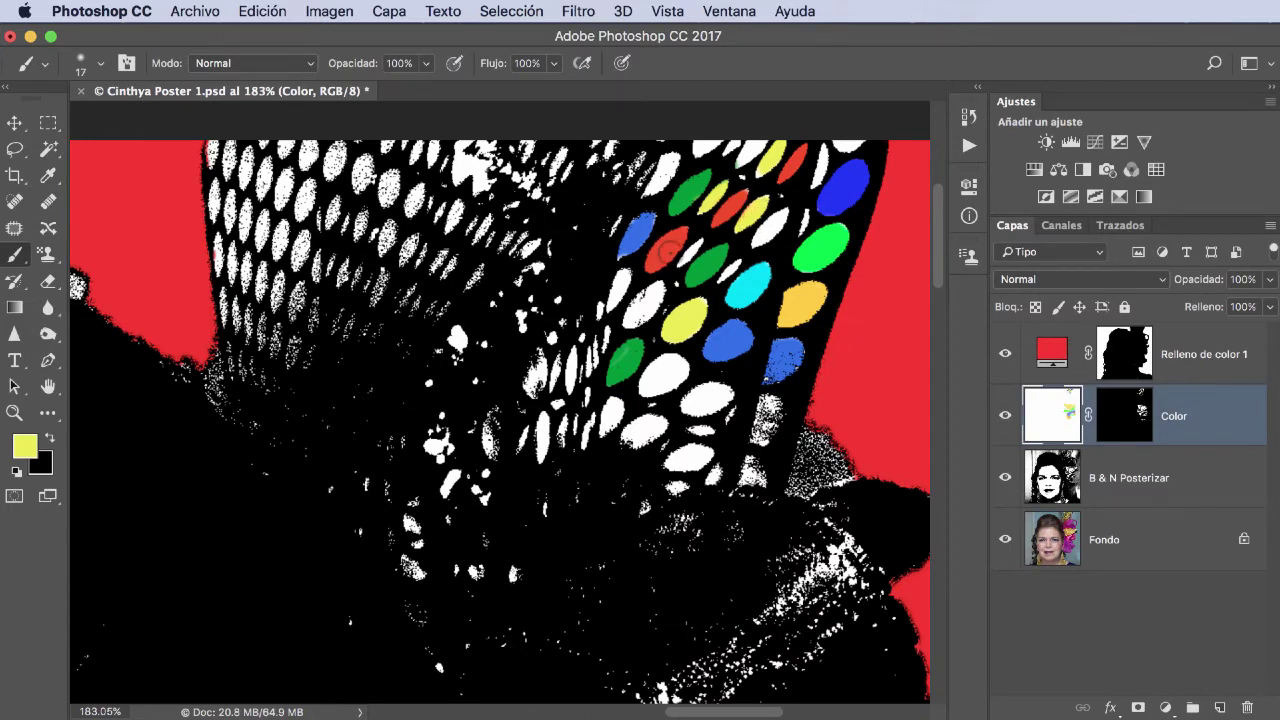
left_click(27, 447)
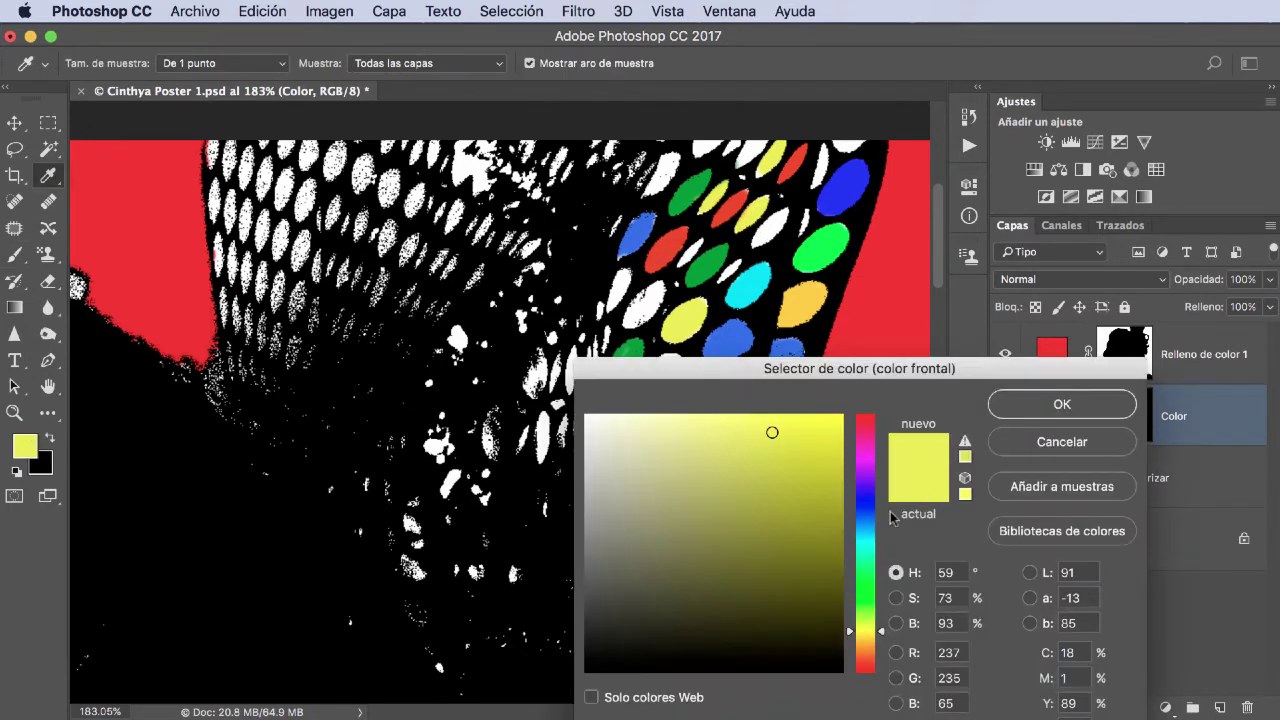
left_click(866, 458)
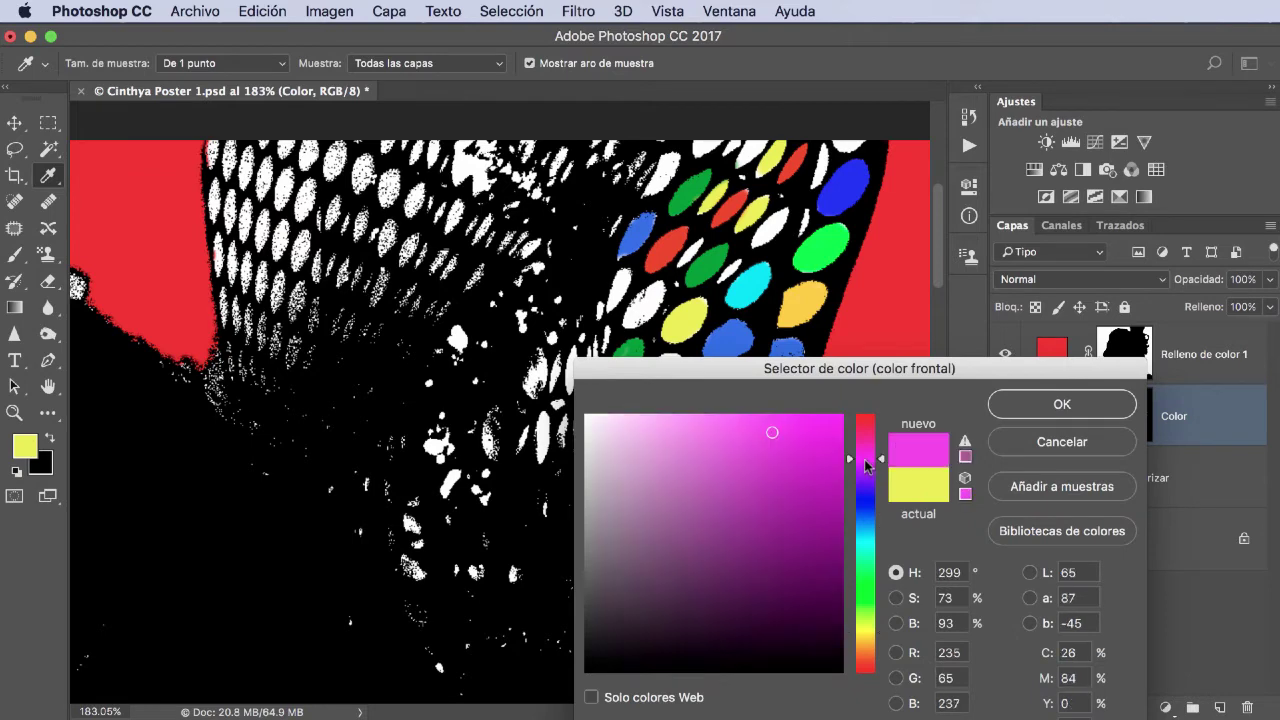
left_click(1058, 405)
left_click_drag(655, 256, 662, 252)
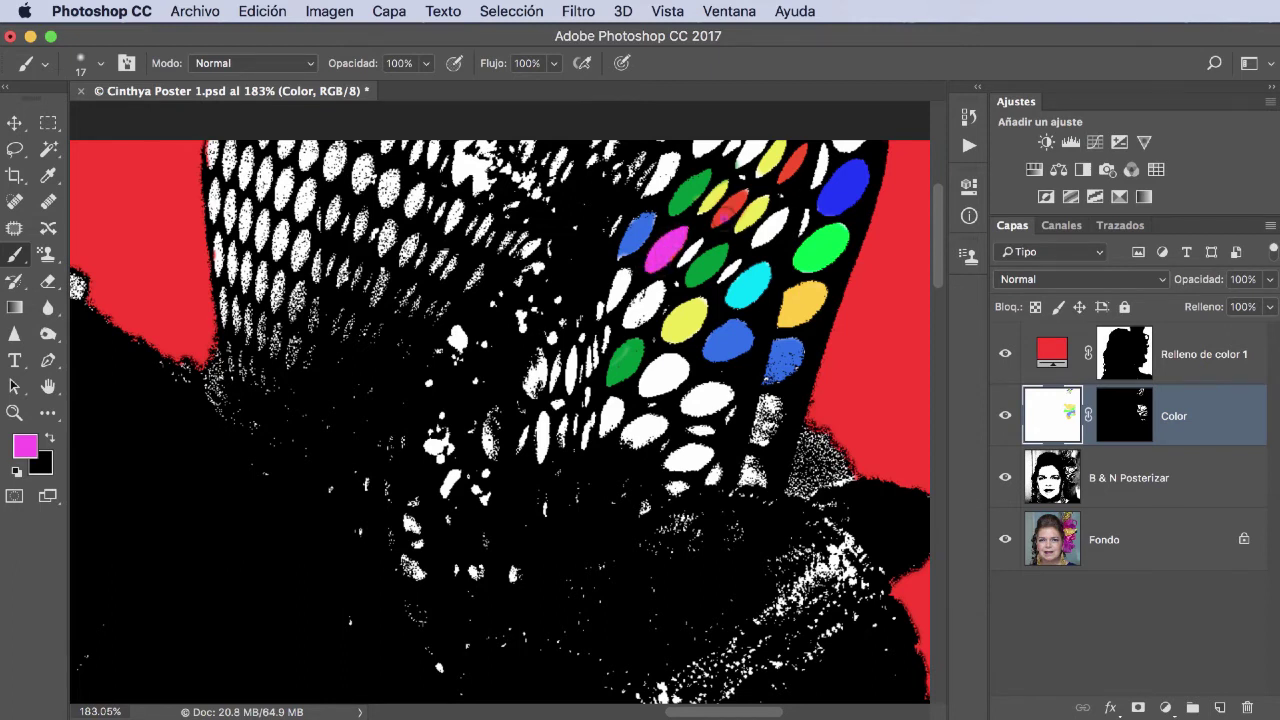
left_click_drag(728, 210, 736, 205)
left_click_drag(790, 168, 798, 152)
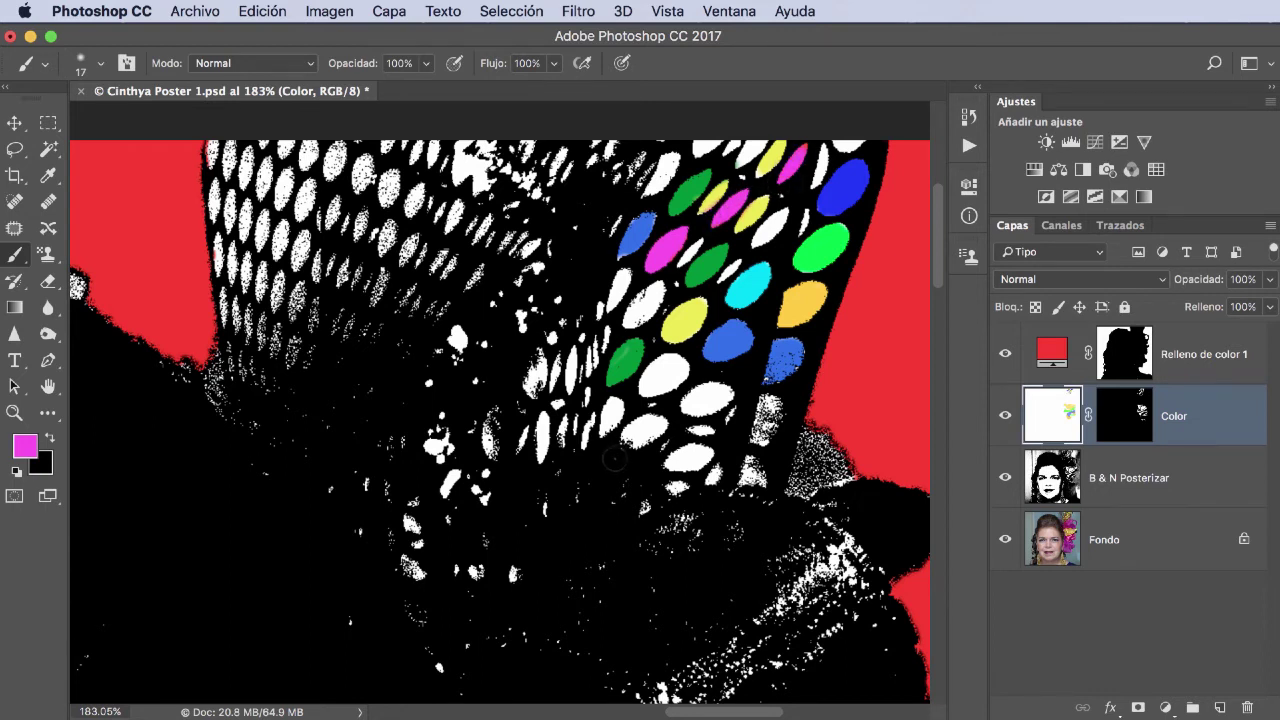
Fit the whole pop-art poster on screen with the Hand tool.
scroll(600, 461, "up", 2)
left_click(120, 250, "alt")
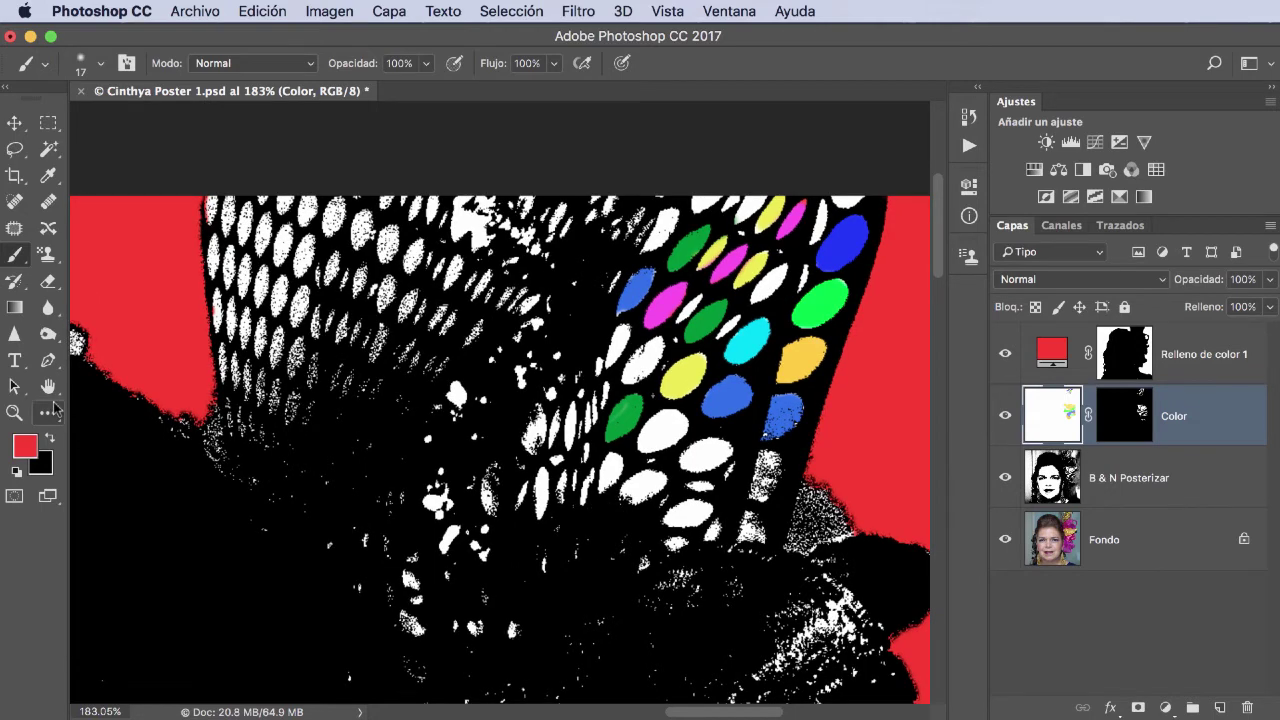
double_click(50, 389)
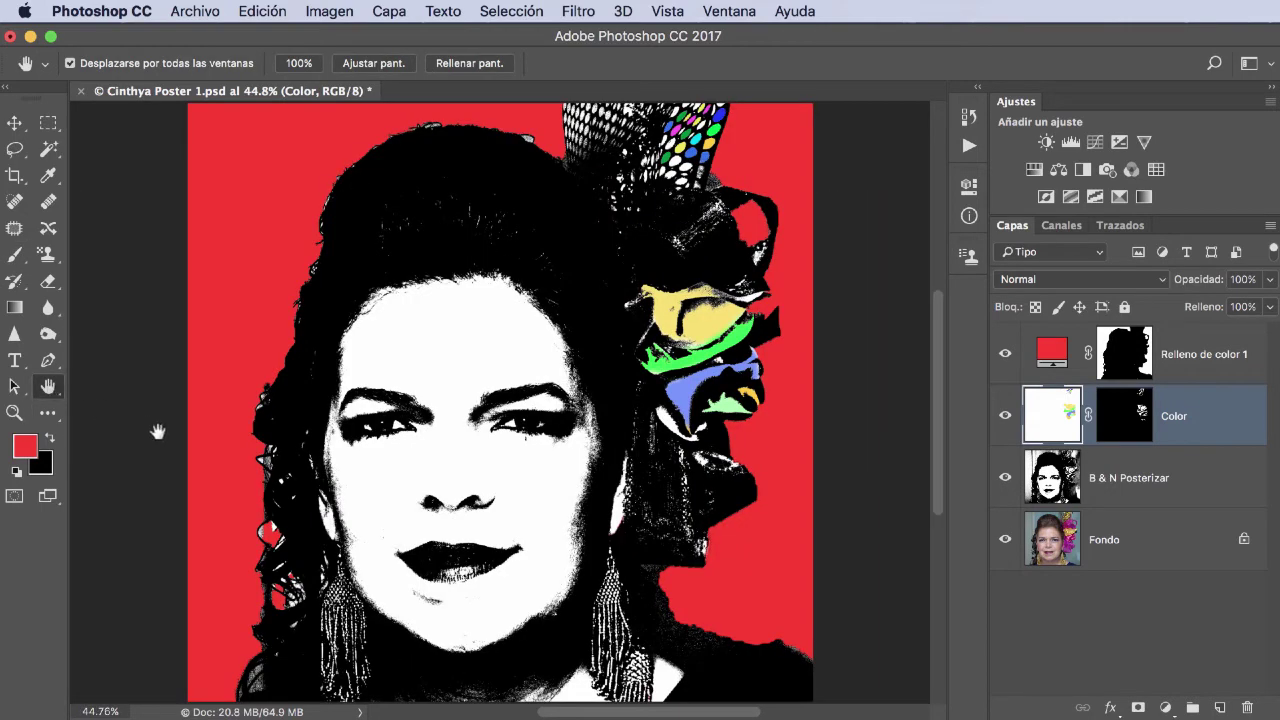
left_click(1006, 418)
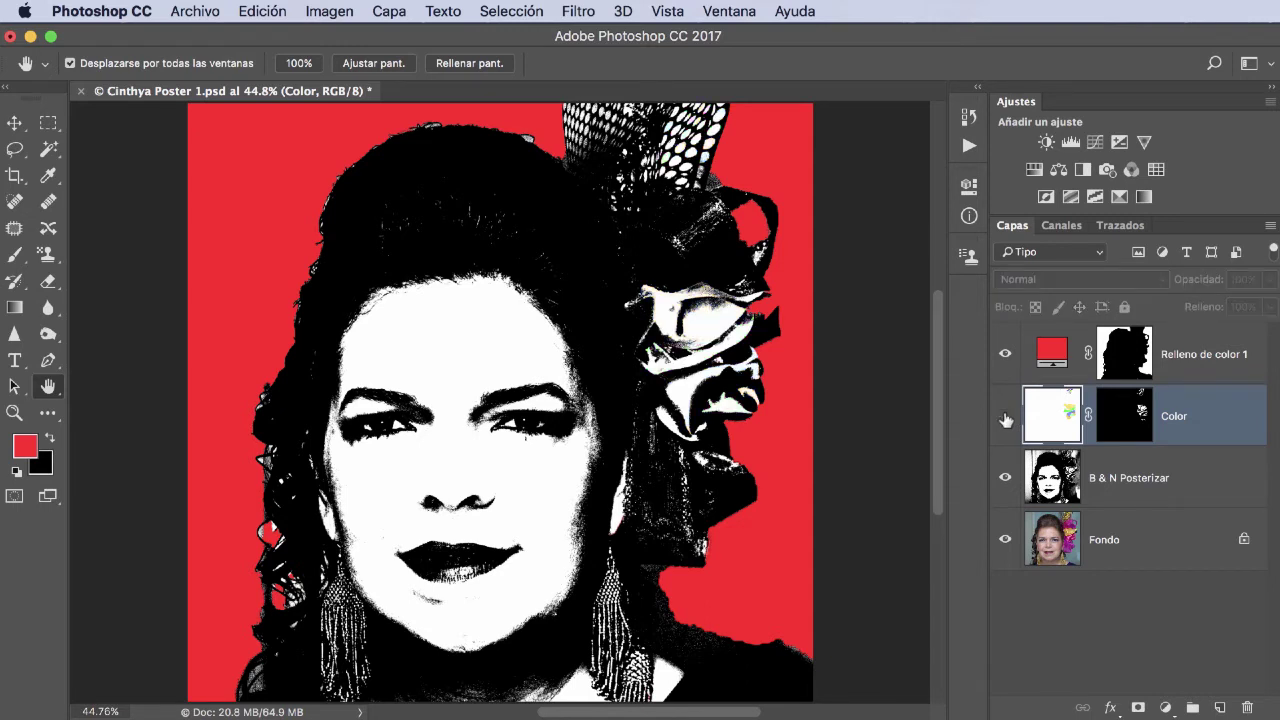
left_click(1006, 418)
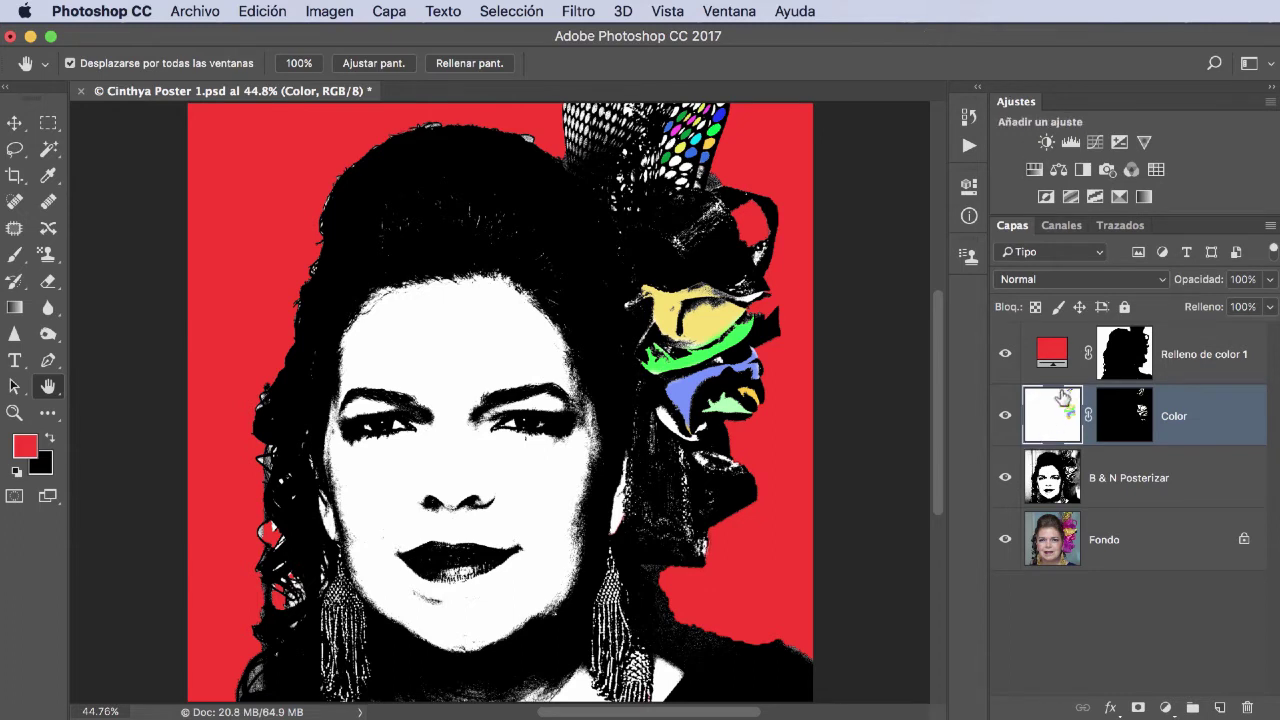
Set the foreground colour to a deep orange-gold (dca41f).
left_click(38, 452)
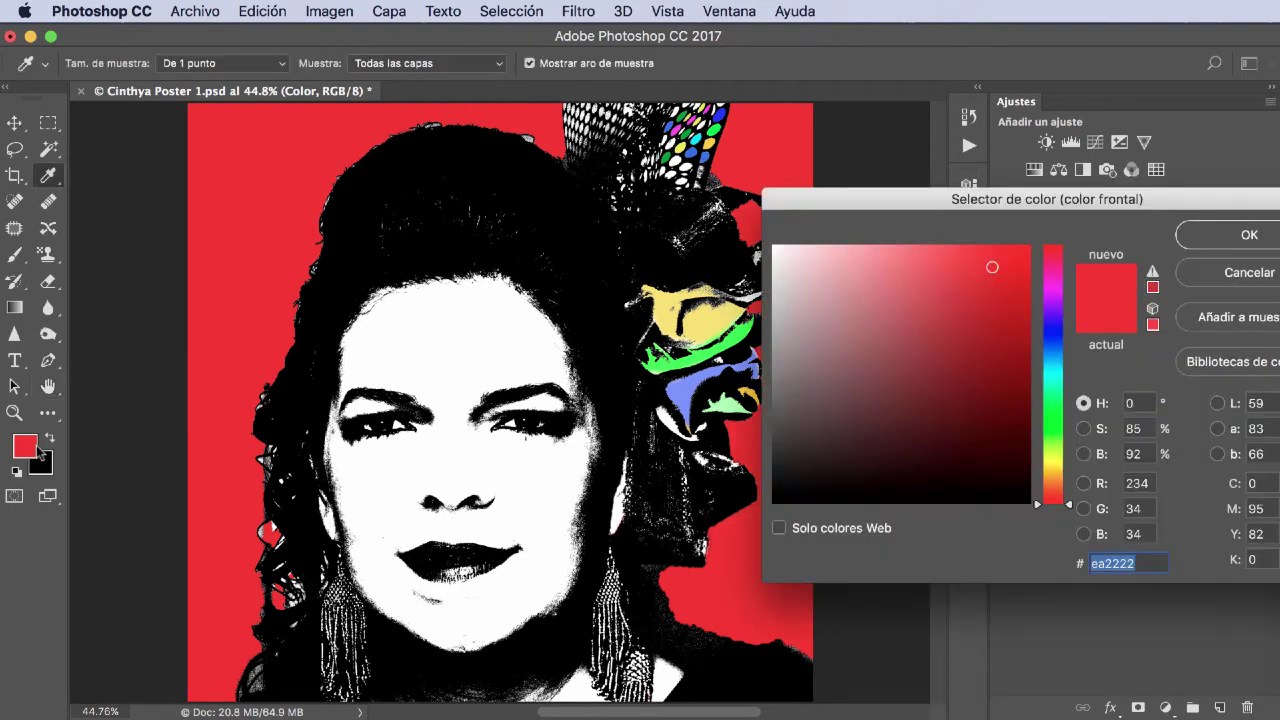
left_click(1052, 474)
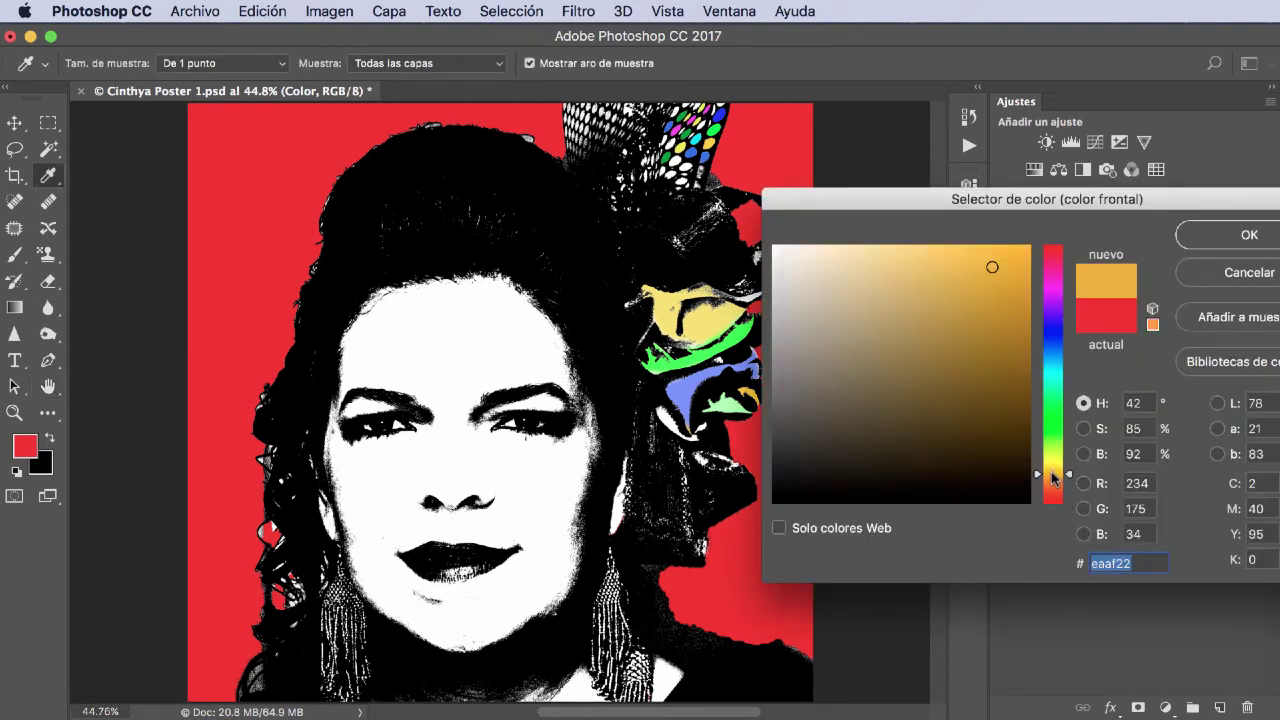
left_click_drag(985, 268, 980, 252)
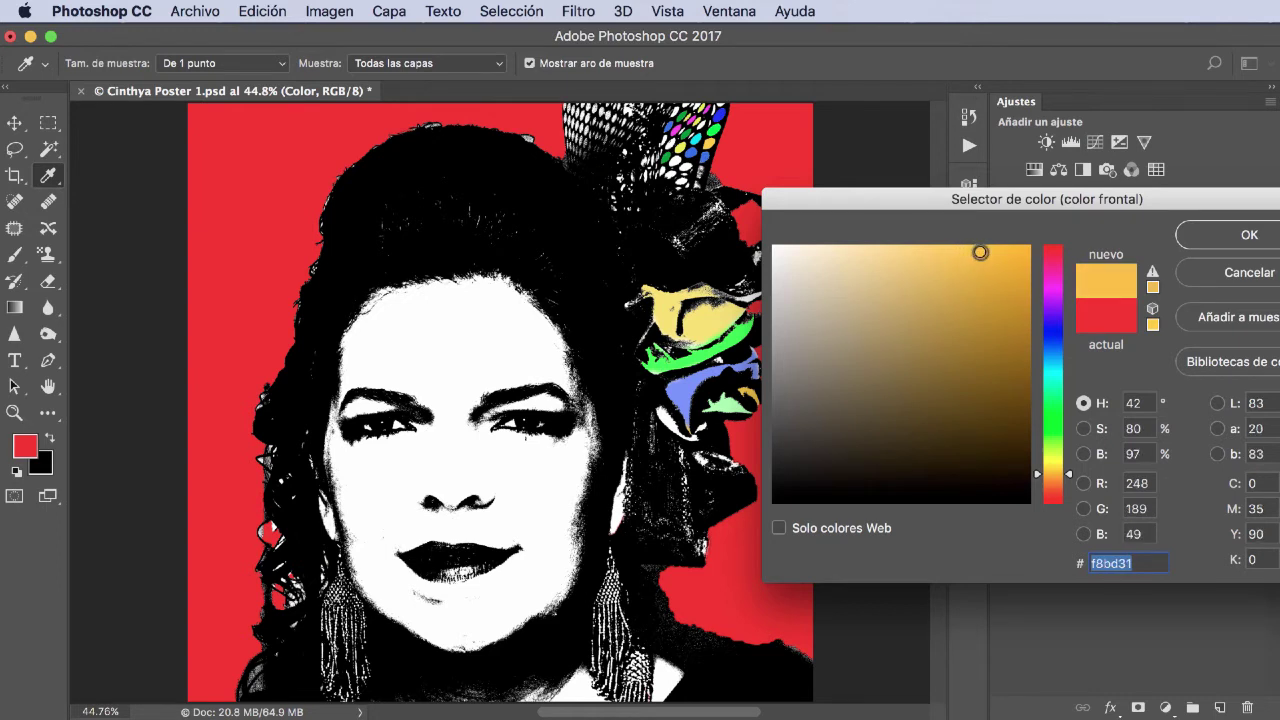
left_click_drag(980, 252, 1000, 282)
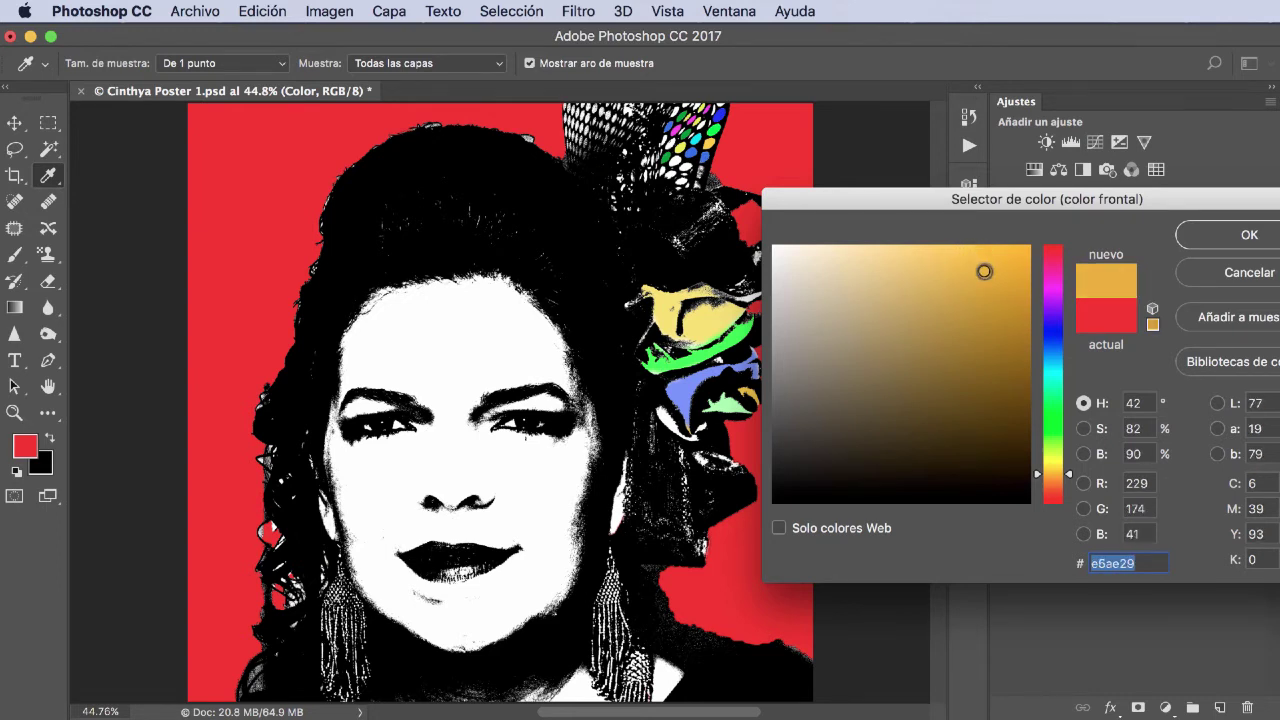
left_click(1222, 235)
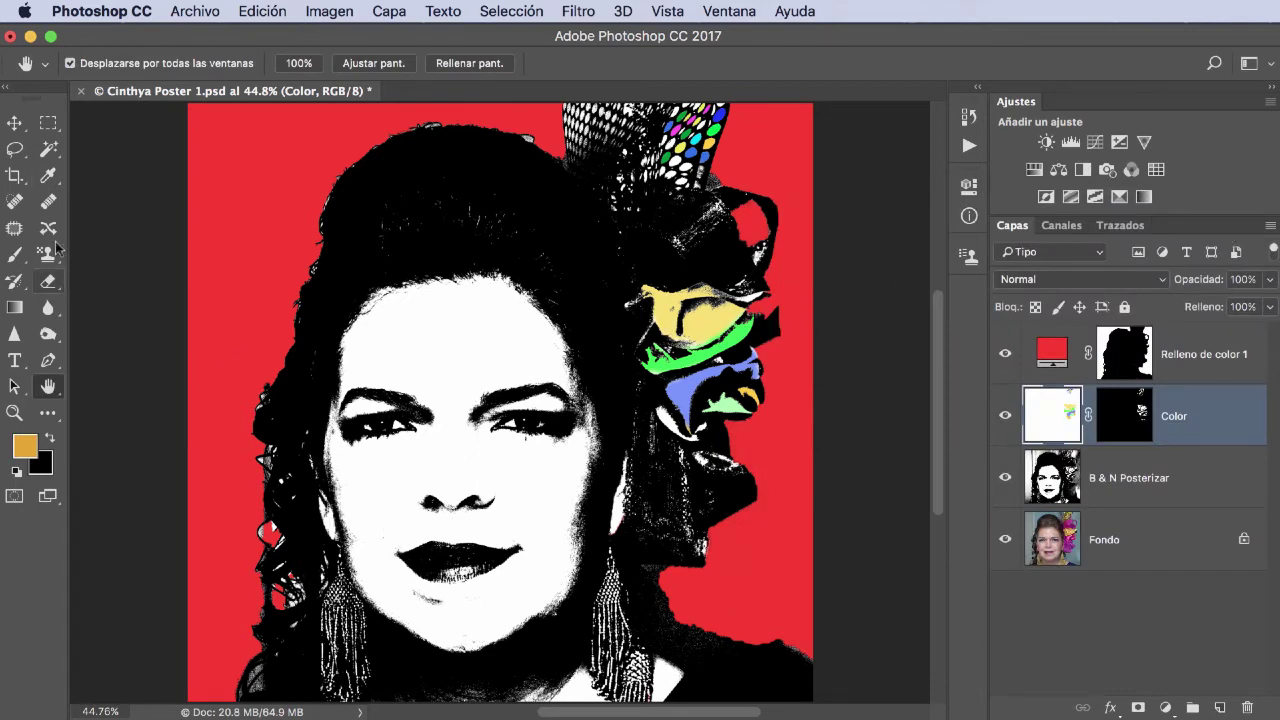
Paint the yellow hair flower orange-gold with a 46 px brush.
left_click(16, 258)
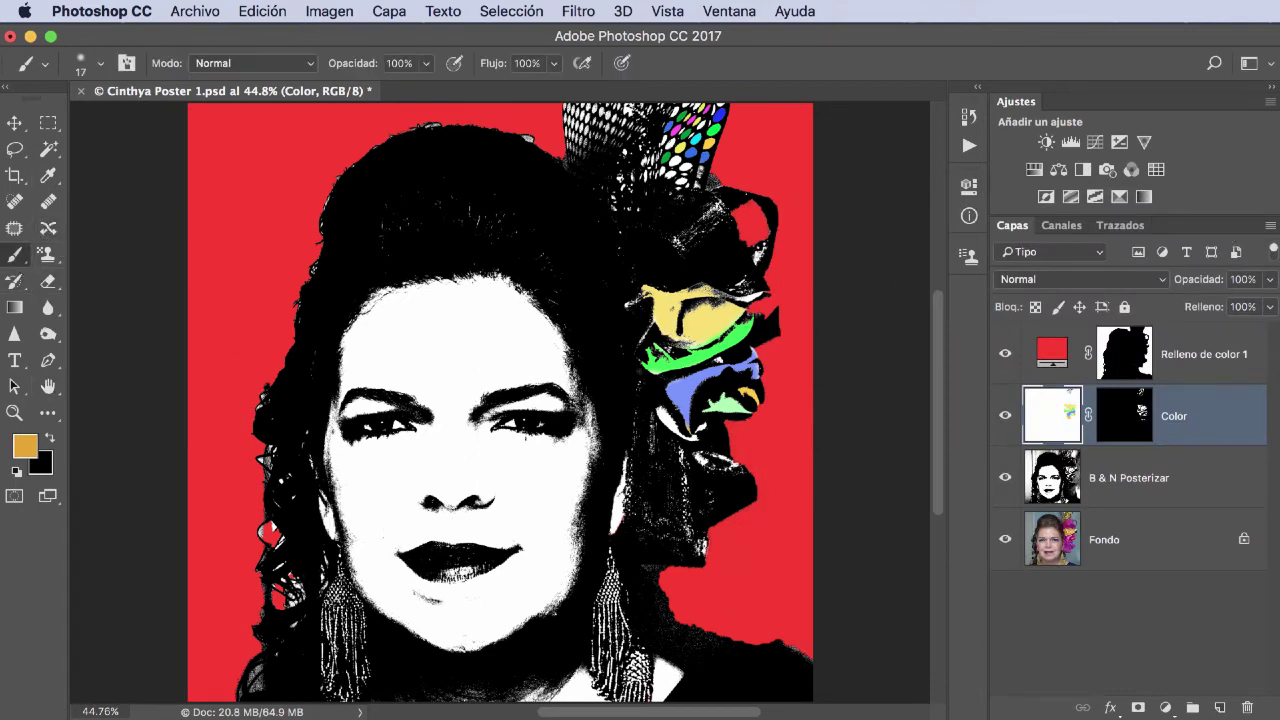
left_click(99, 66)
left_click_drag(115, 125, 141, 128)
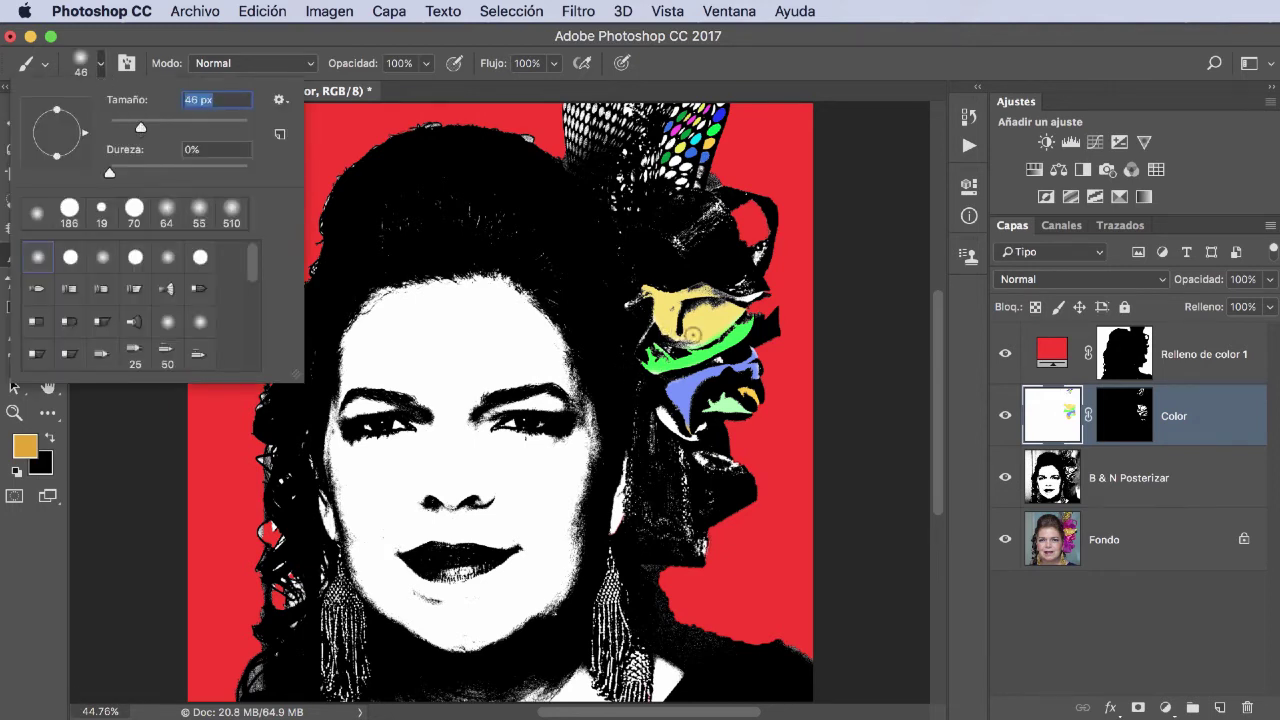
left_click(692, 337)
left_click_drag(692, 325, 732, 314)
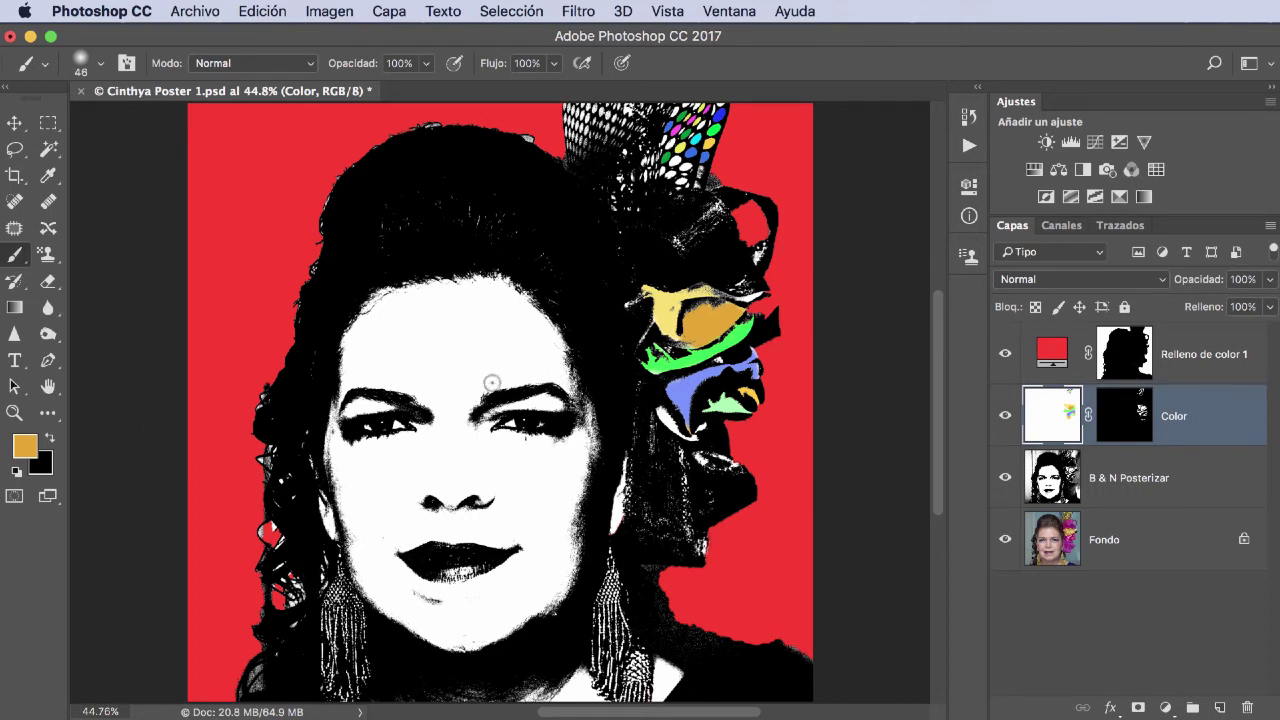
left_click(27, 446)
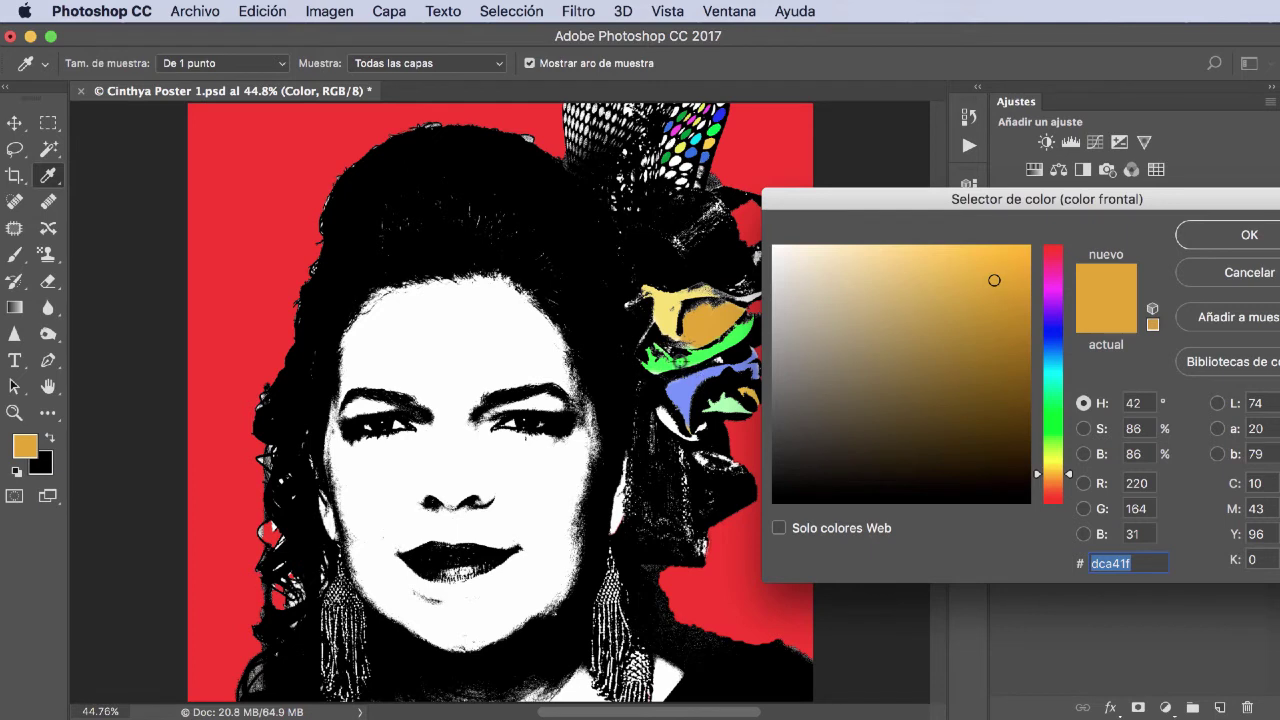
Change the foreground colour to medium green 499d32.
left_click(684, 372)
mouse_move(877, 382)
left_mouse_down()
mouse_move(955, 258)
mouse_move(970, 327)
mouse_move(903, 329)
mouse_move(967, 335)
left_mouse_up()
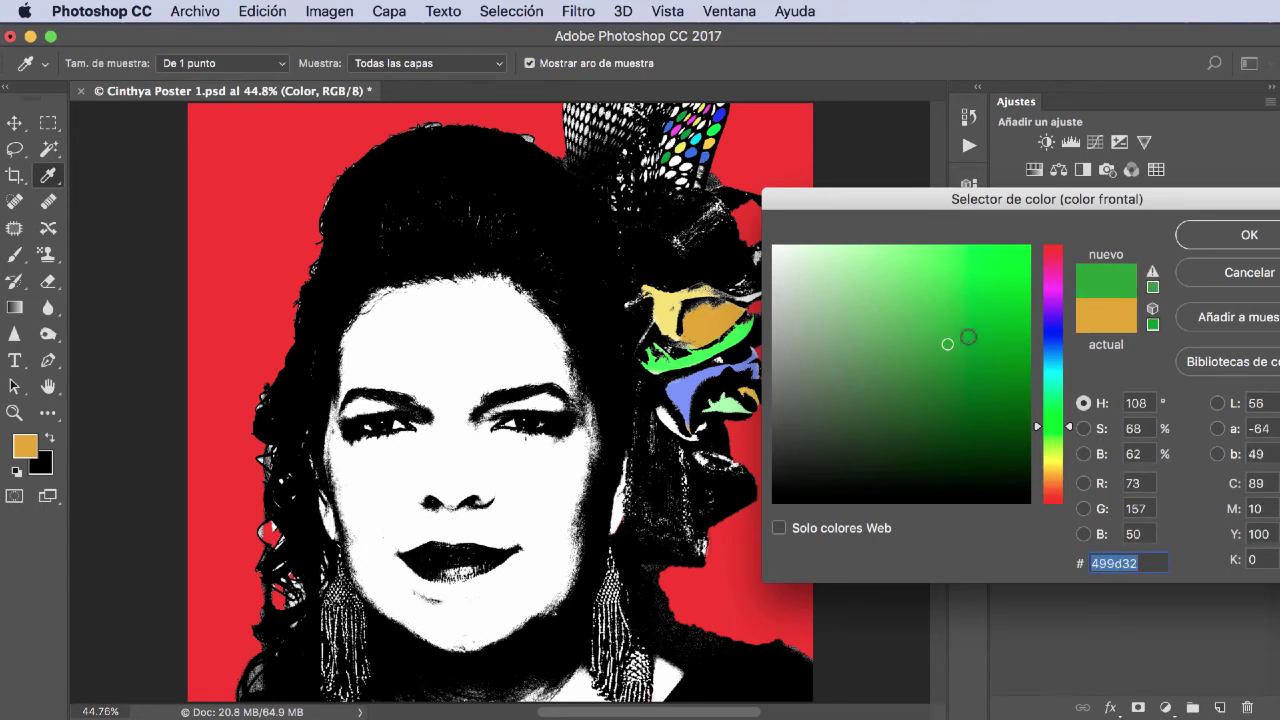
left_click(1232, 240)
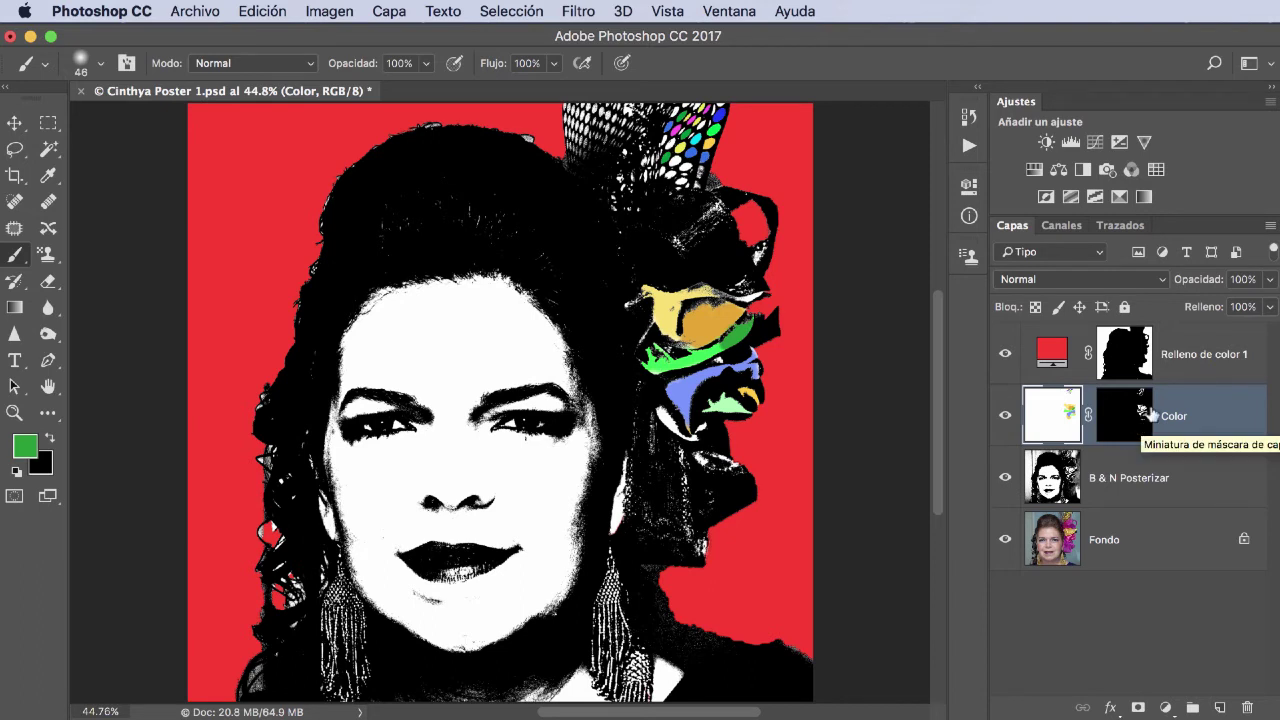
left_click(1127, 414)
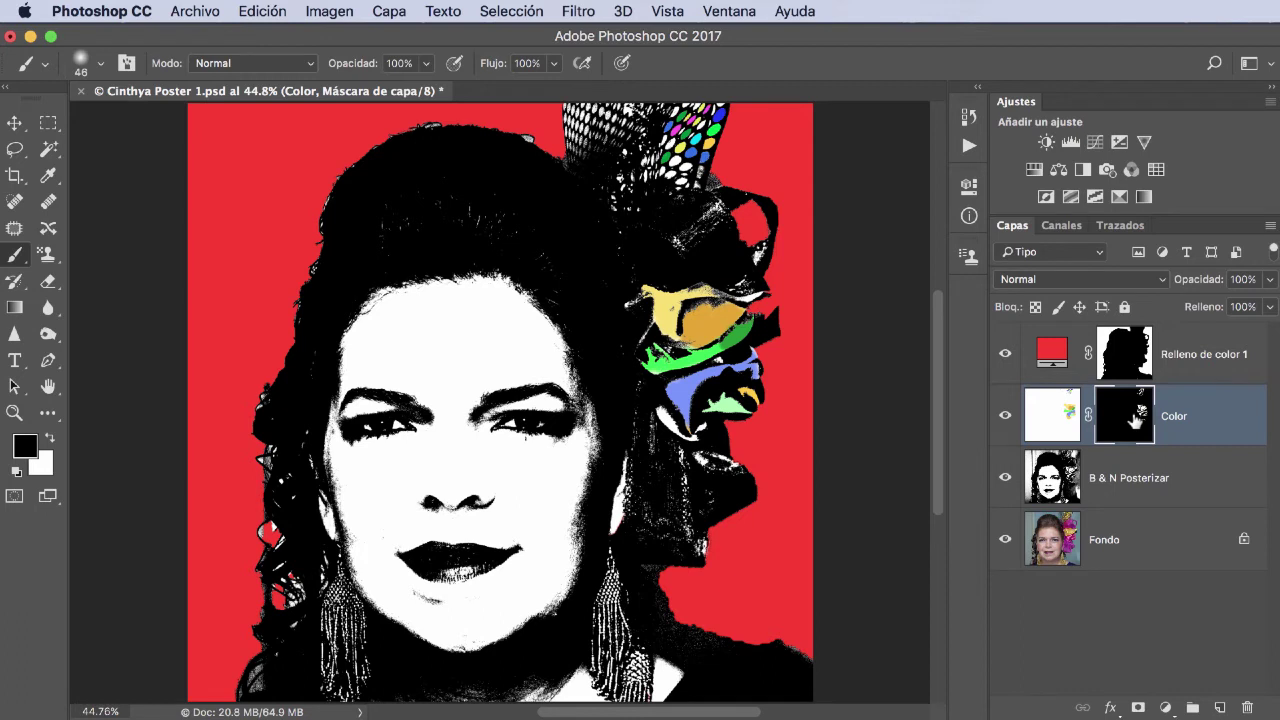
left_click(1133, 420, "shift")
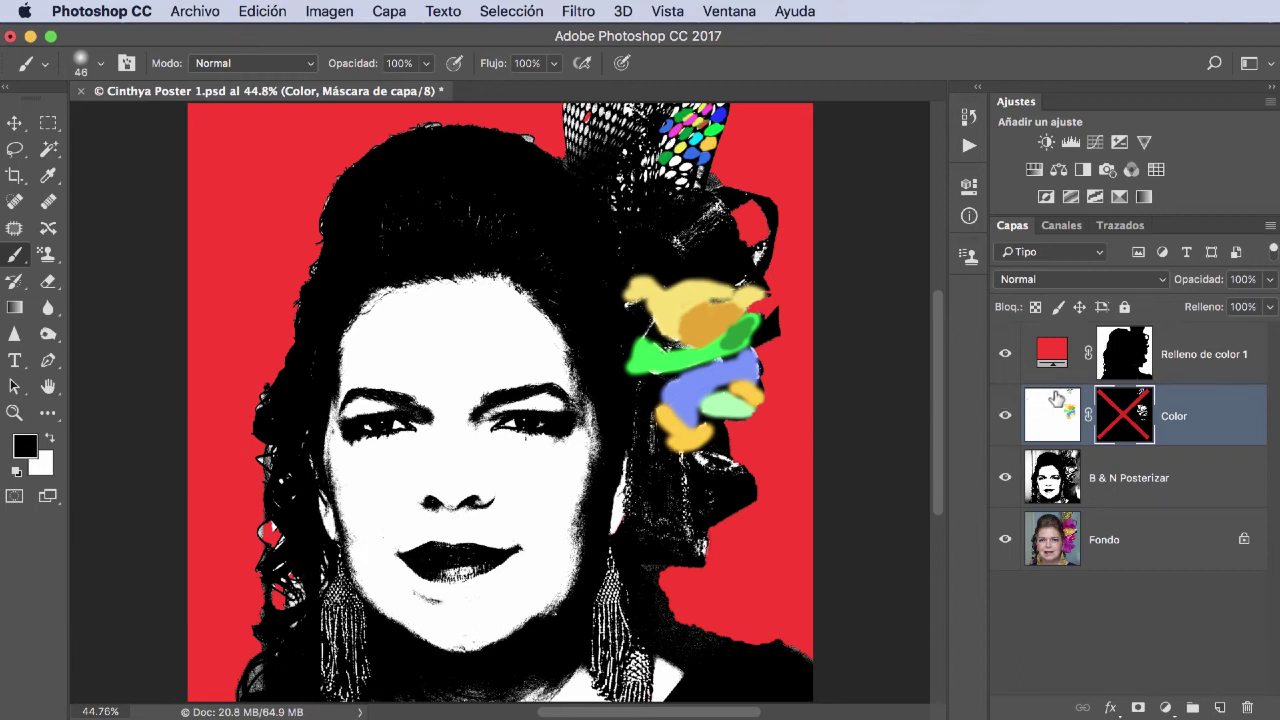
left_click(1120, 418, "shift")
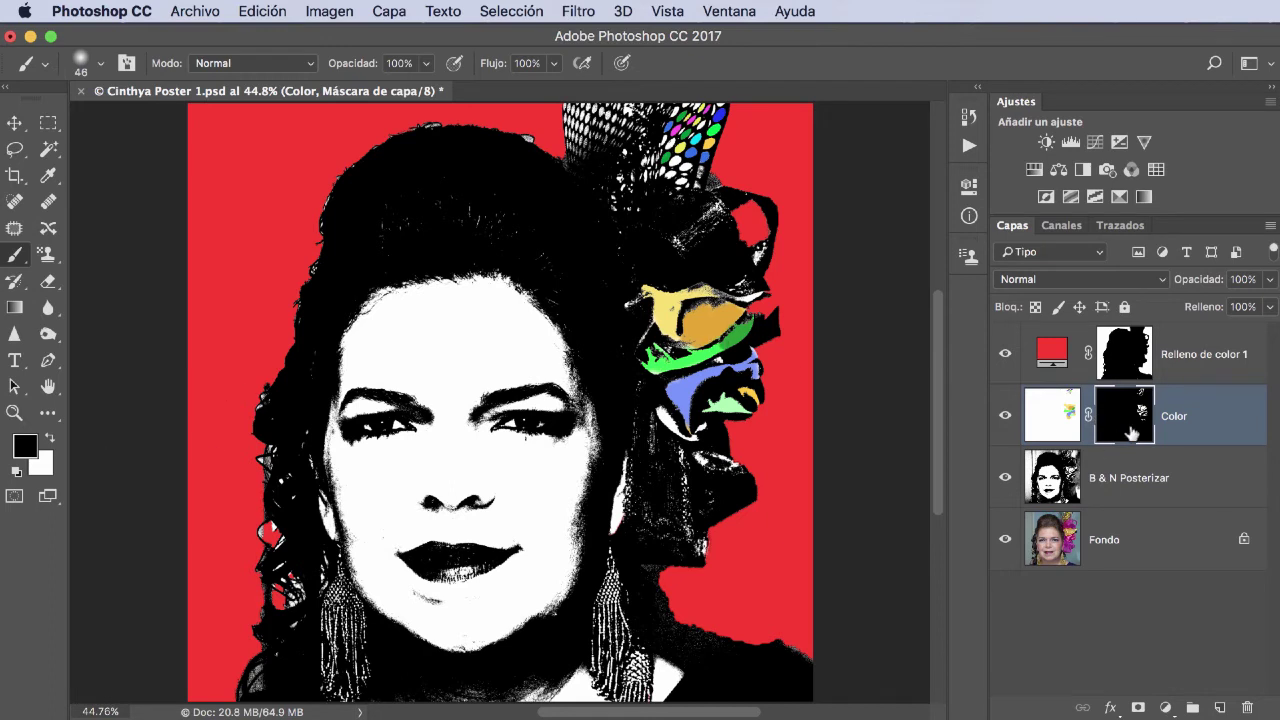
left_click(1056, 425)
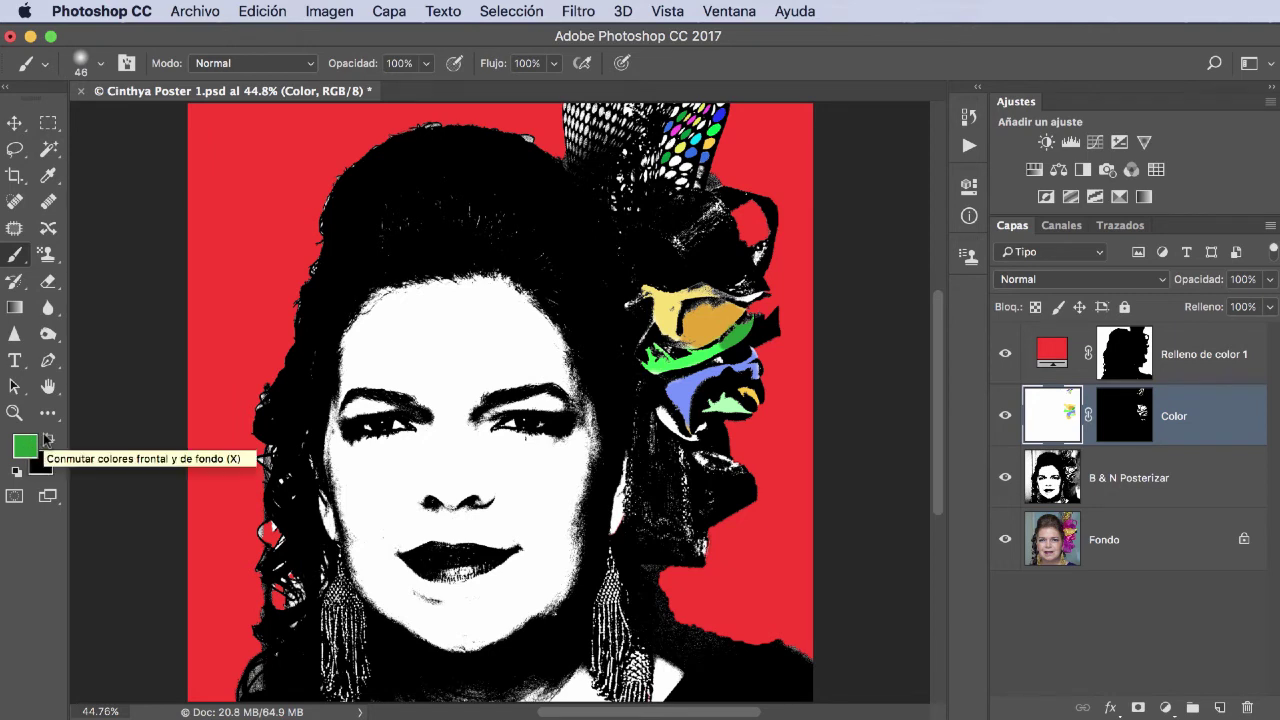
Lighten the foreground green in two passes to a bright 83e569.
left_click(27, 445)
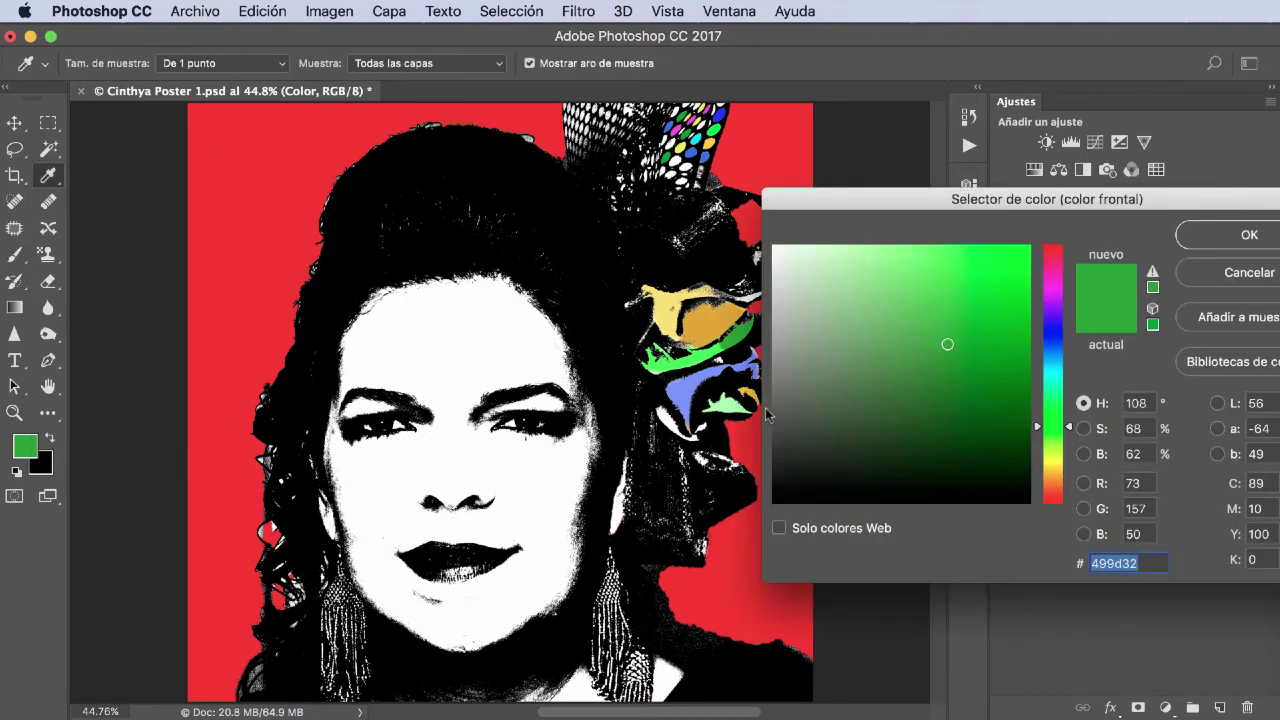
left_click_drag(945, 328, 941, 311)
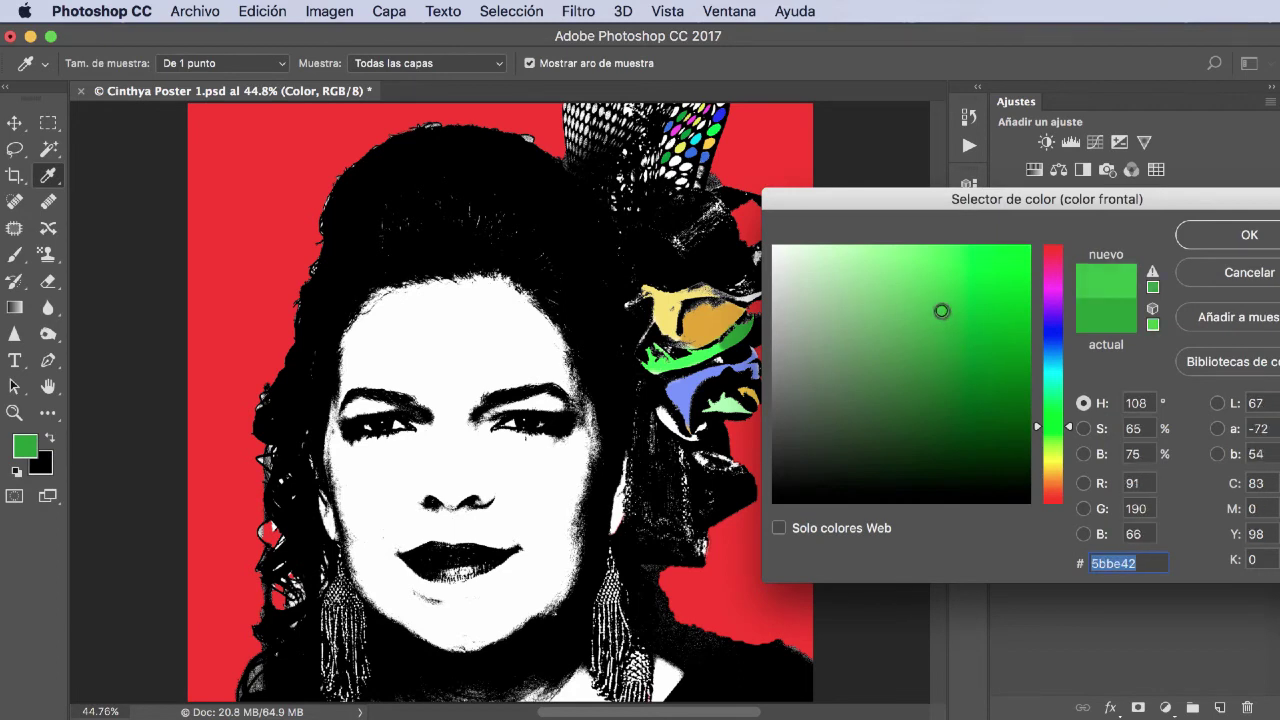
left_click(1249, 234)
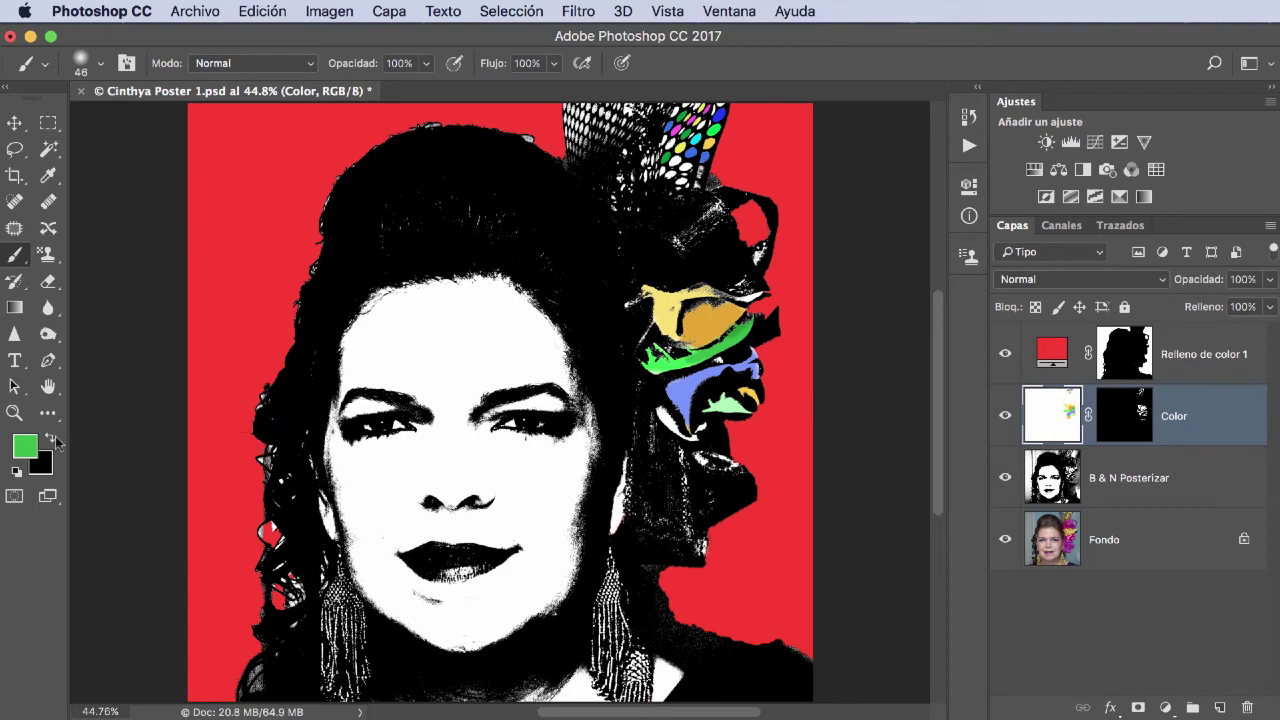
left_click(25, 446)
left_click_drag(934, 312, 911, 271)
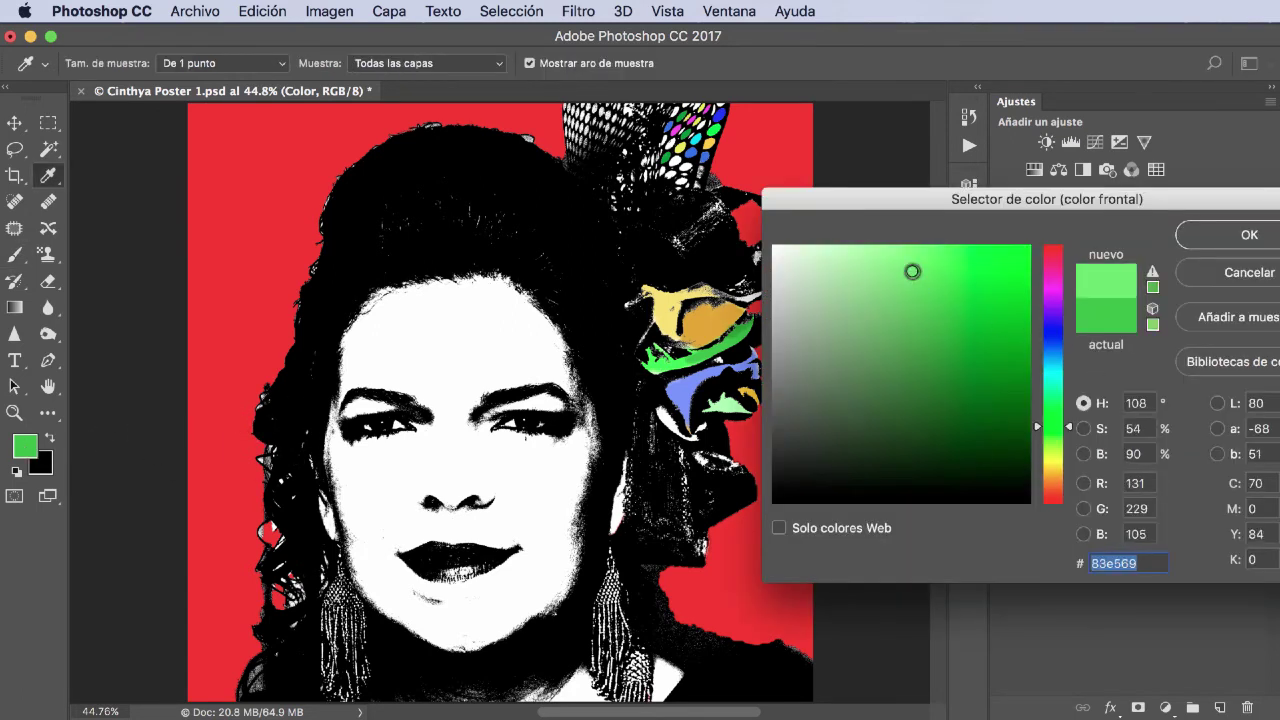
left_click(1240, 236)
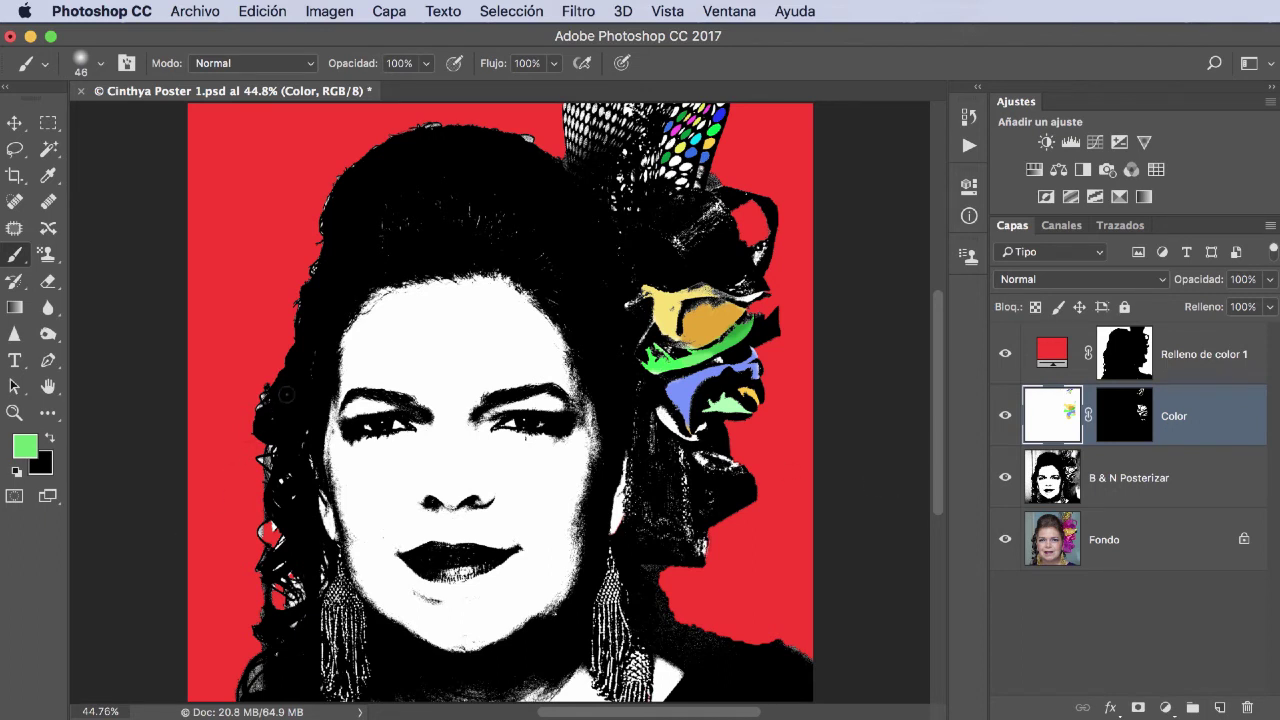
left_click_drag(1005, 353, 1006, 472)
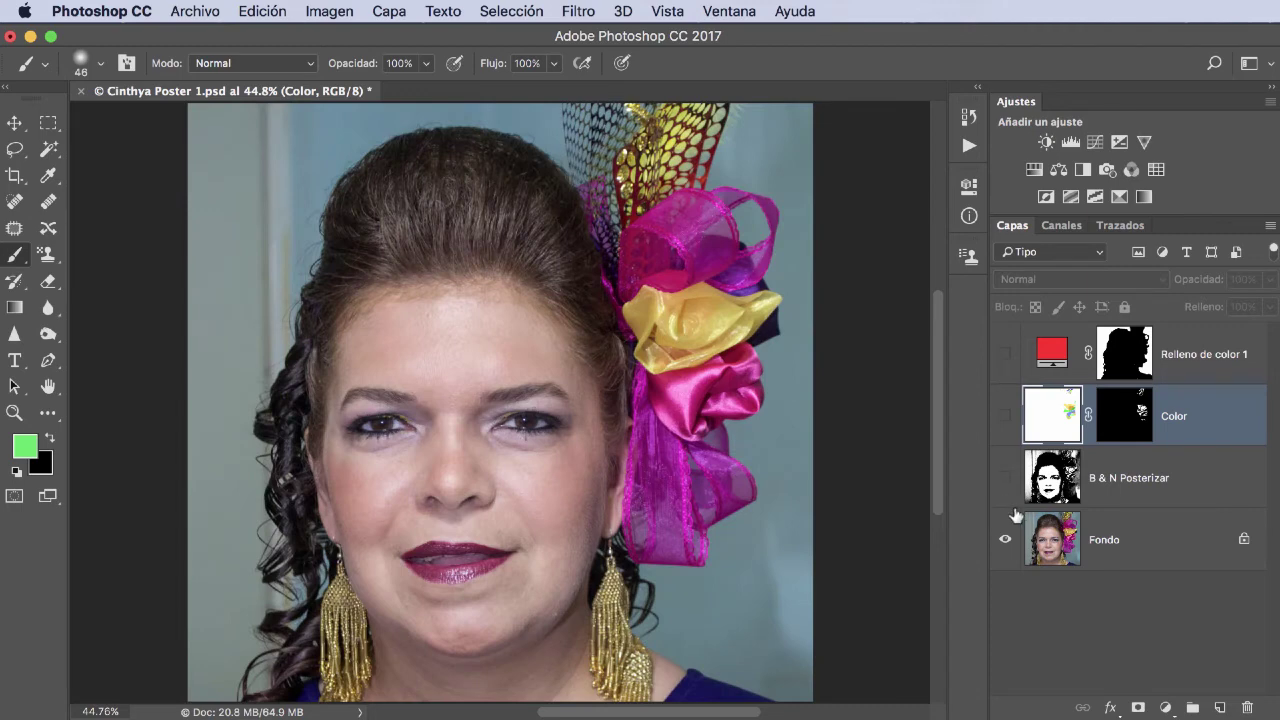
left_click(1005, 485)
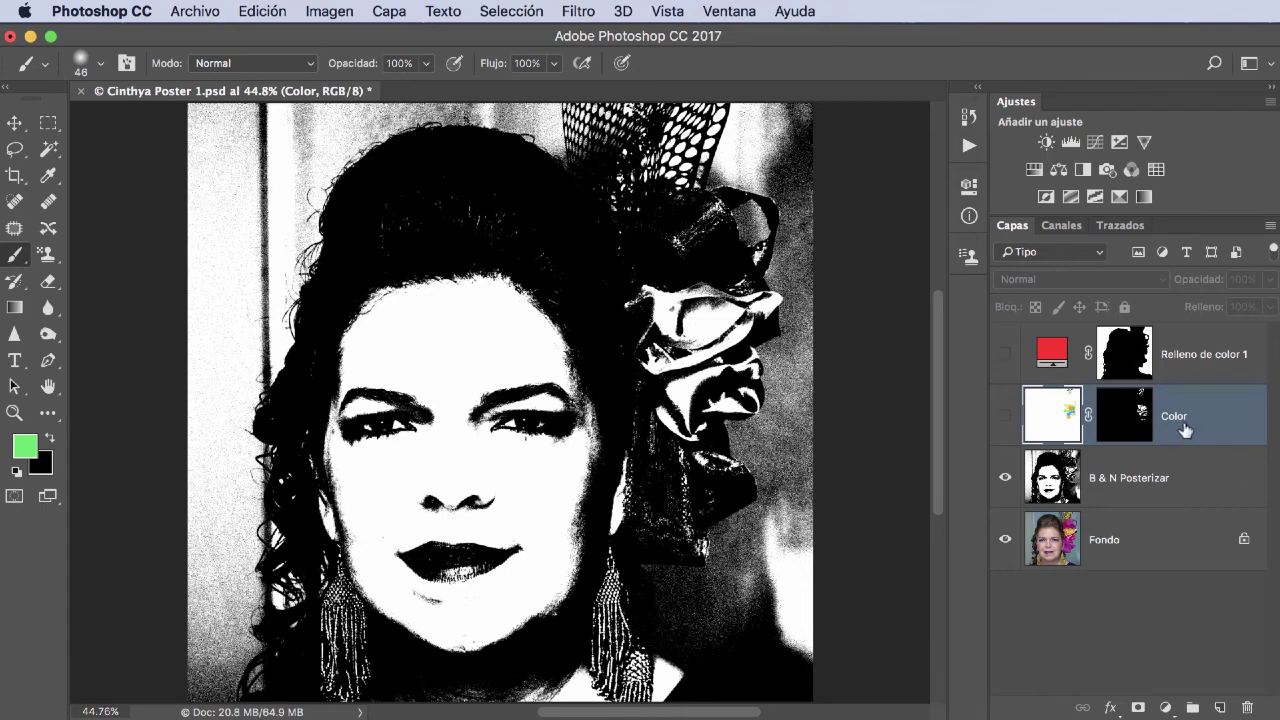
left_click(1005, 356)
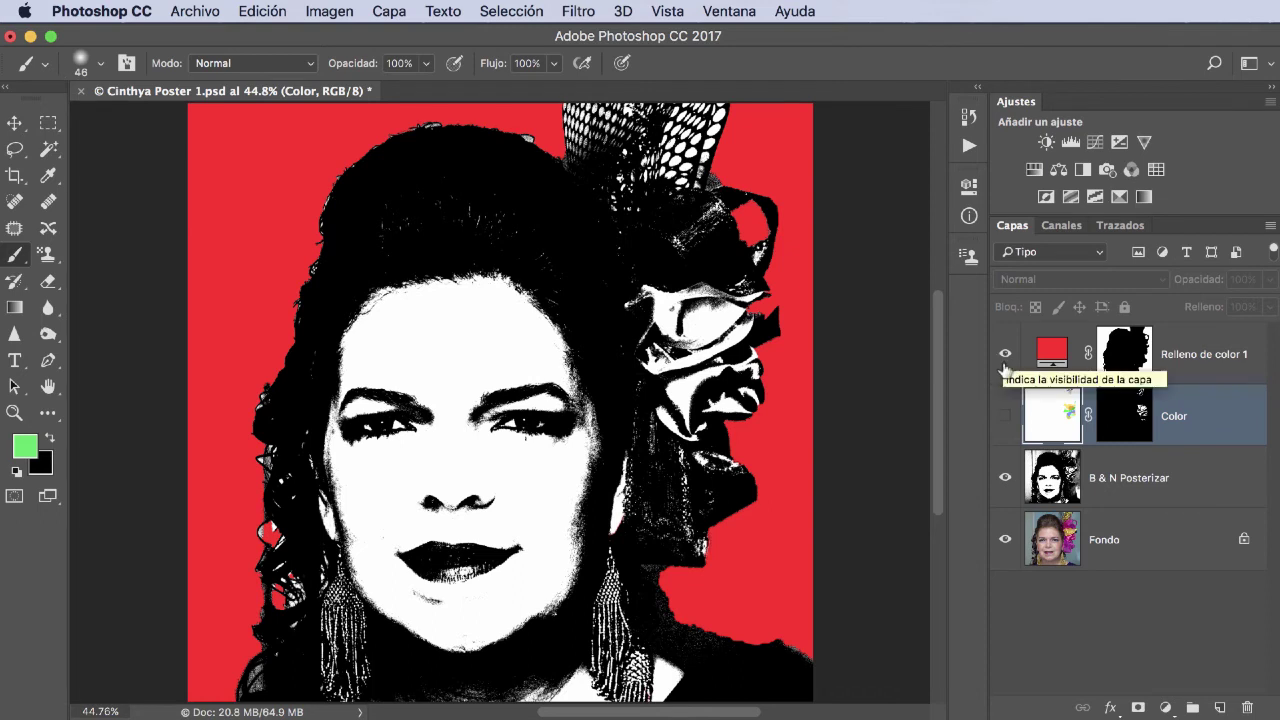
left_click(1006, 418)
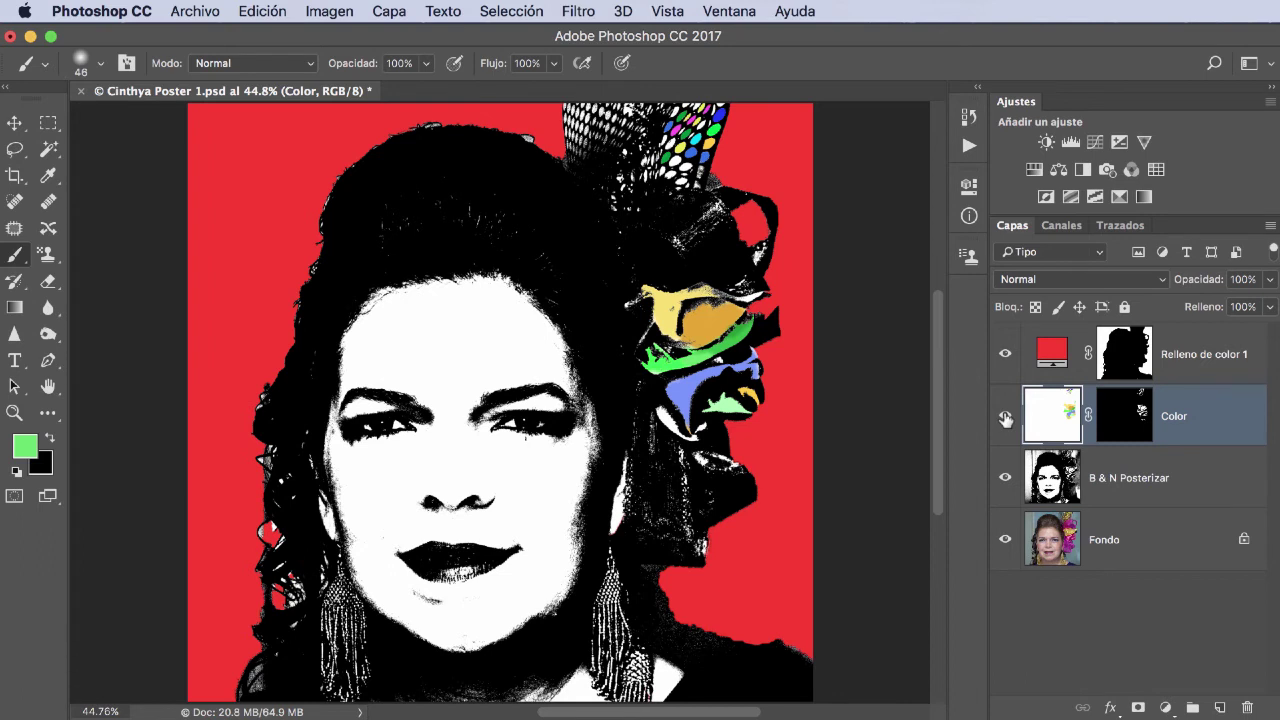
left_click(1006, 418)
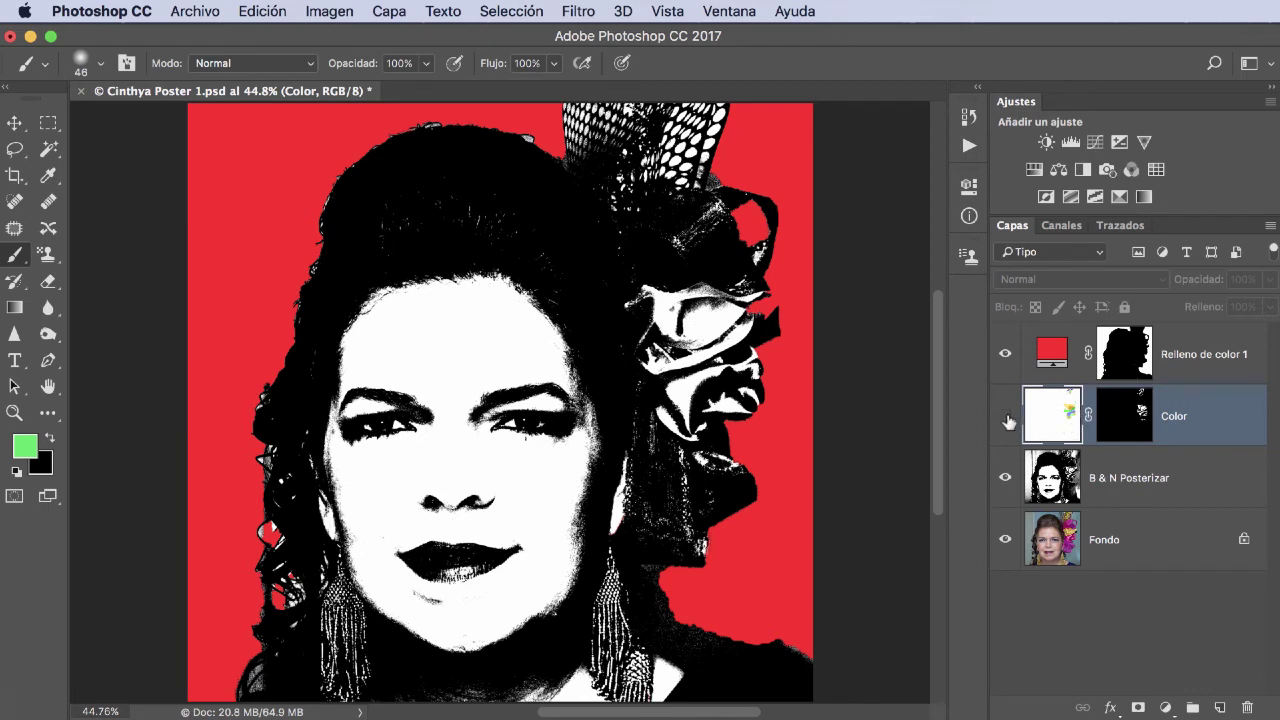
left_click(1006, 418)
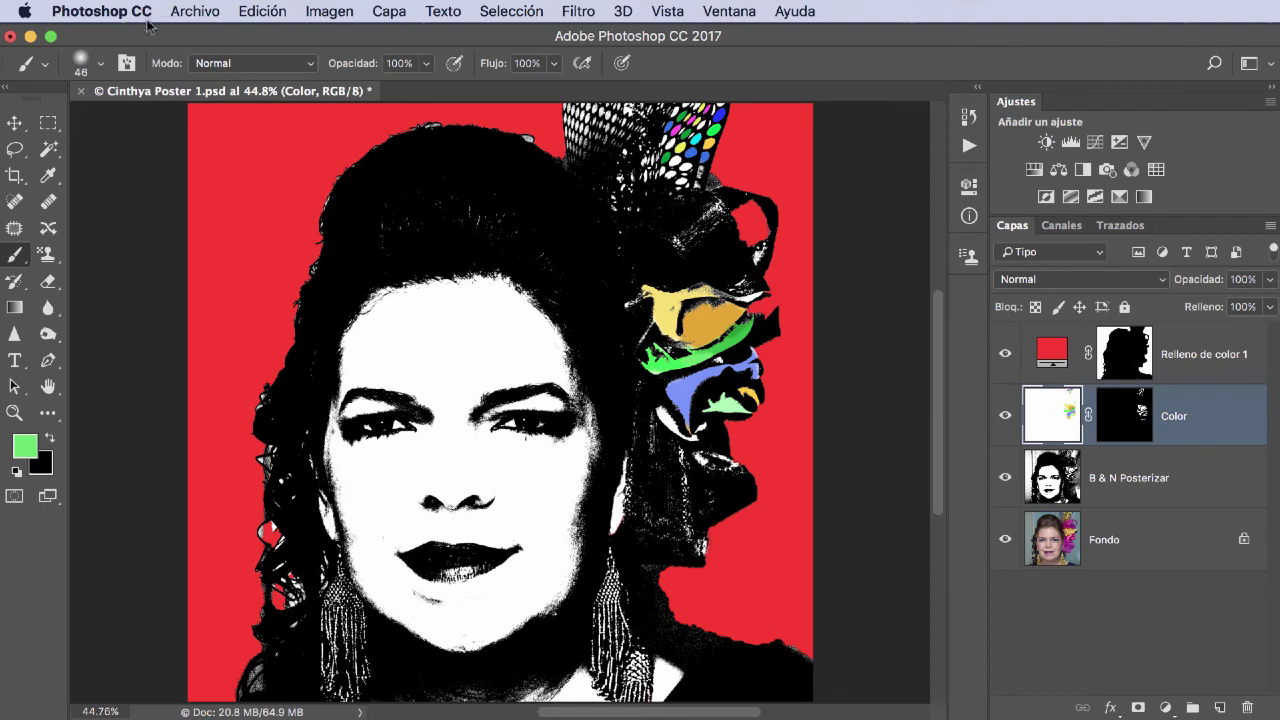
Save the poster as Cinthya Poster 2.psd on the Desktop with maximum compatibility.
left_click(190, 10)
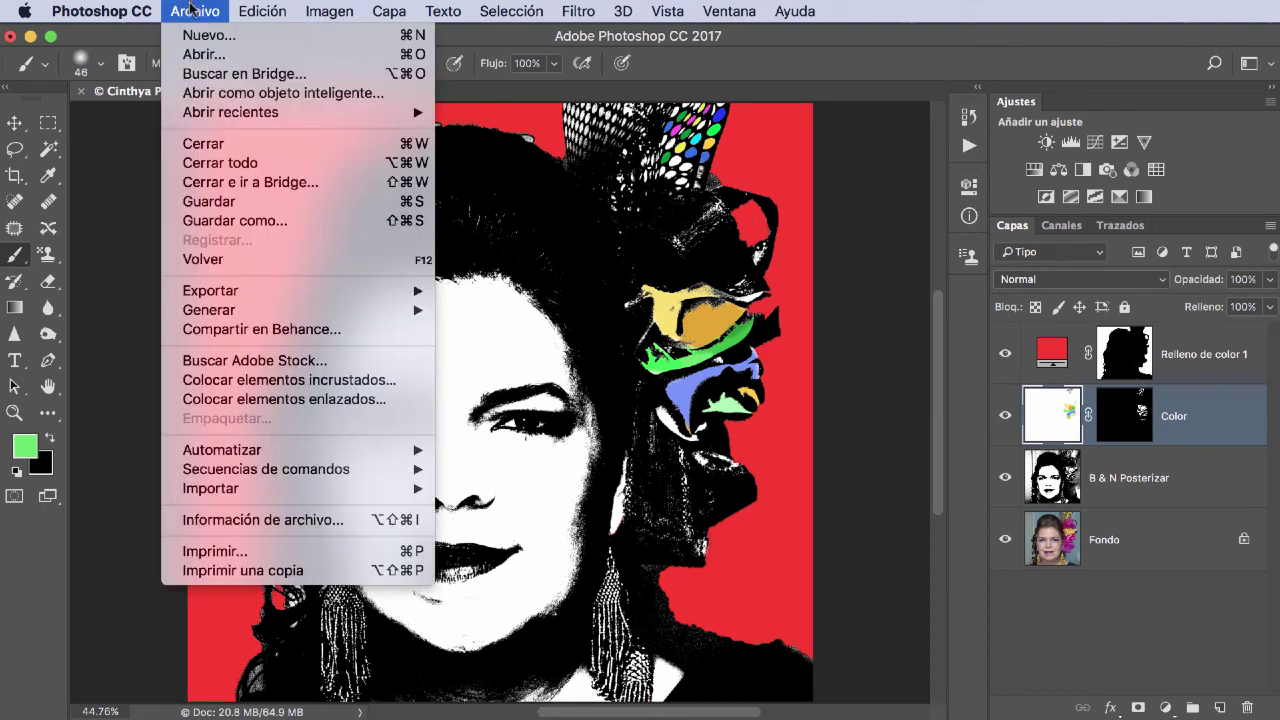
left_click(265, 221)
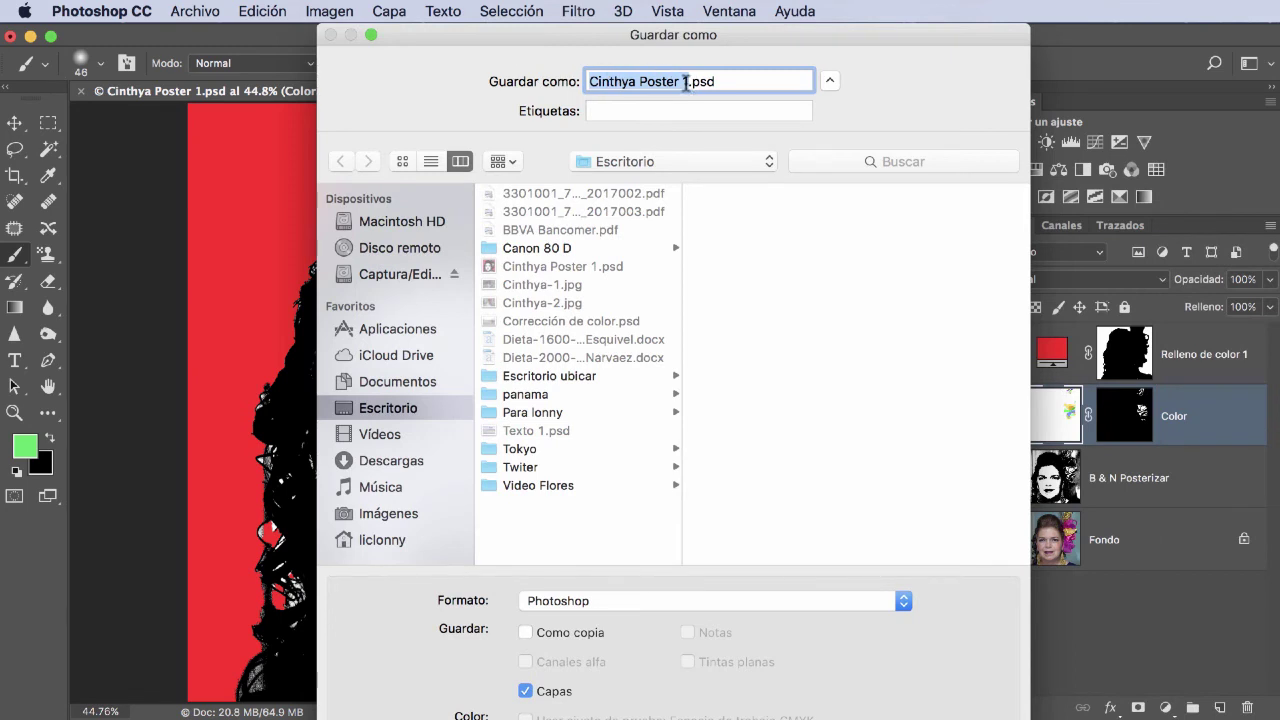
left_click(686, 82)
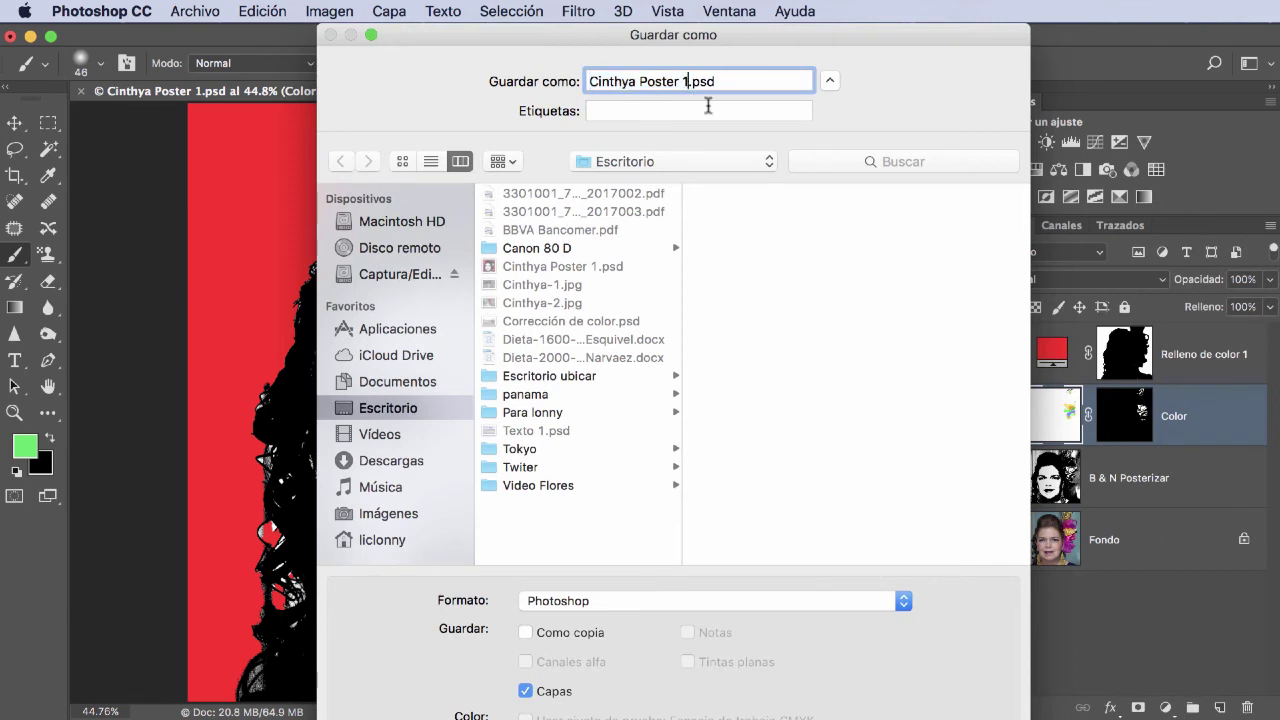
key("Delete")
type("2")
scroll(801, 636, "down", 3)
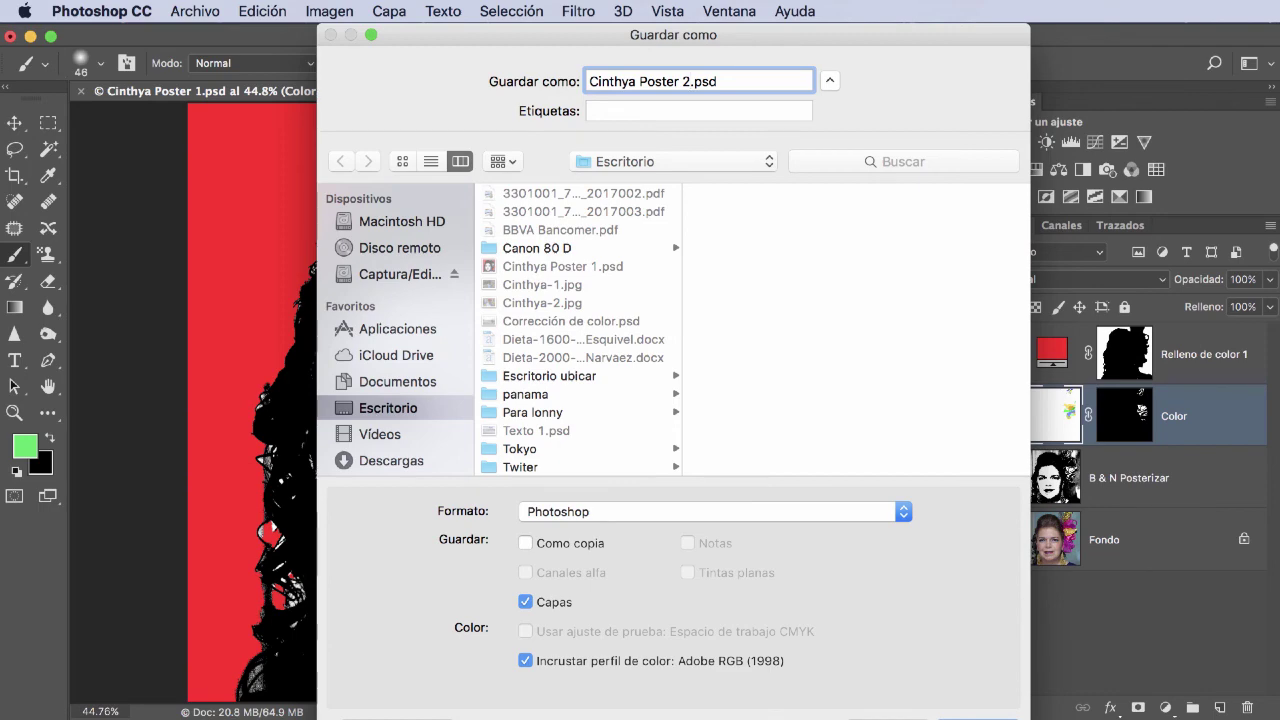
key("Return")
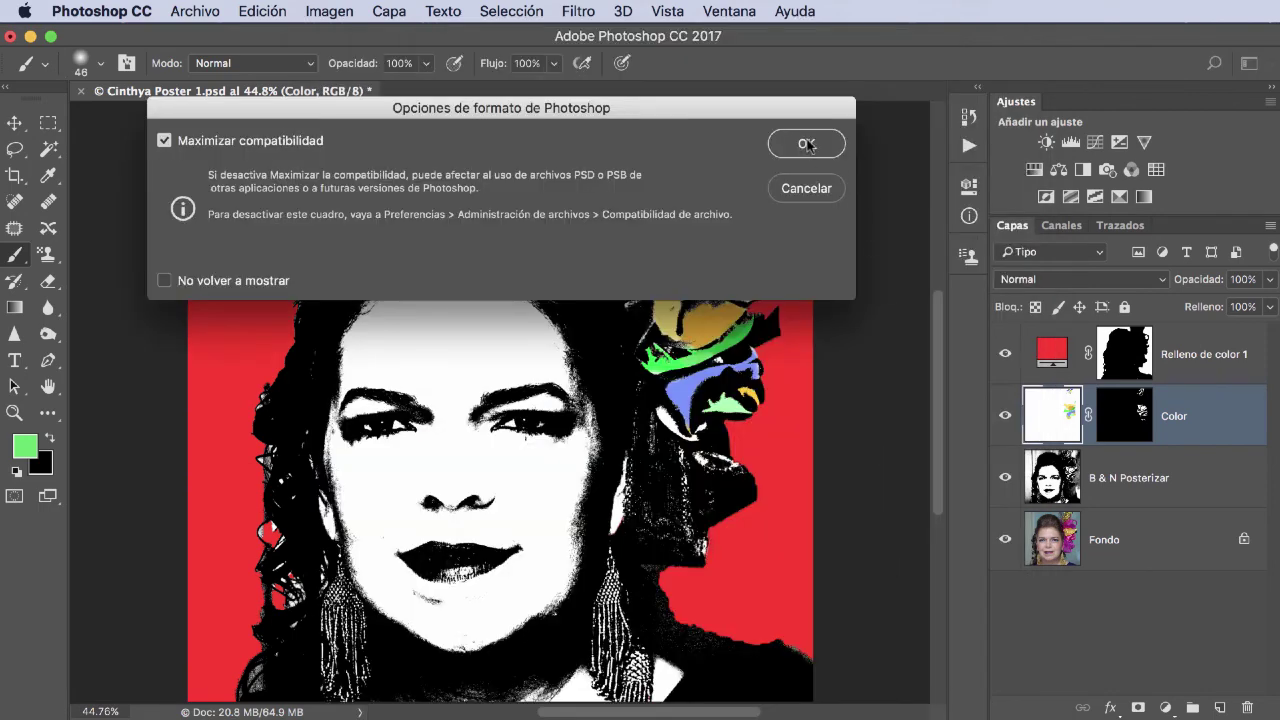
left_click(806, 143)
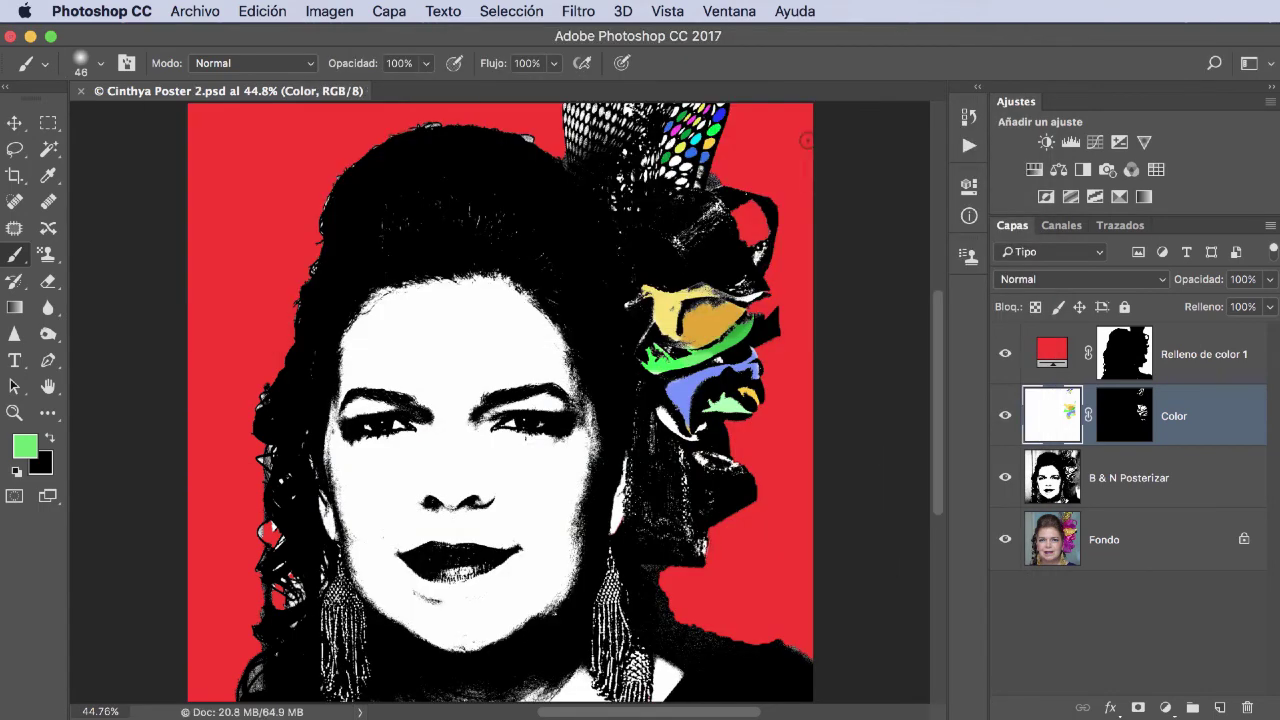